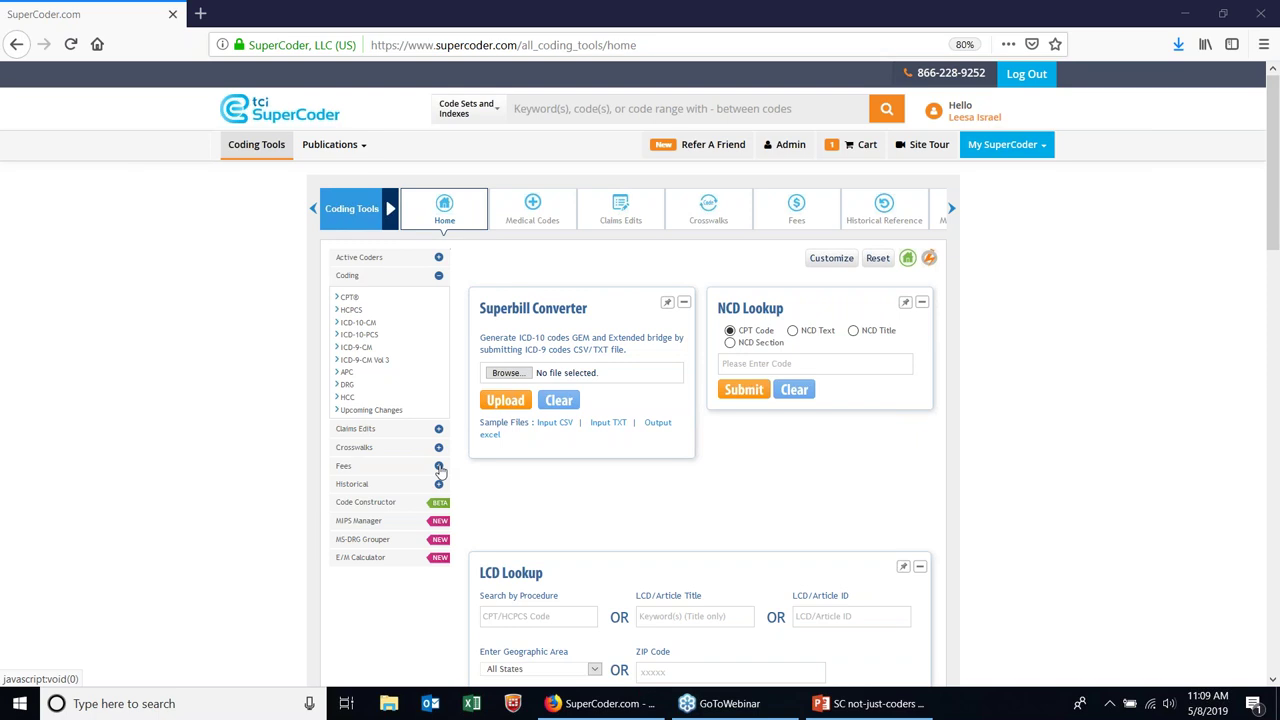
- Open the Fee Schedules tool from the Fees section in a second tab
left_click(439, 468)
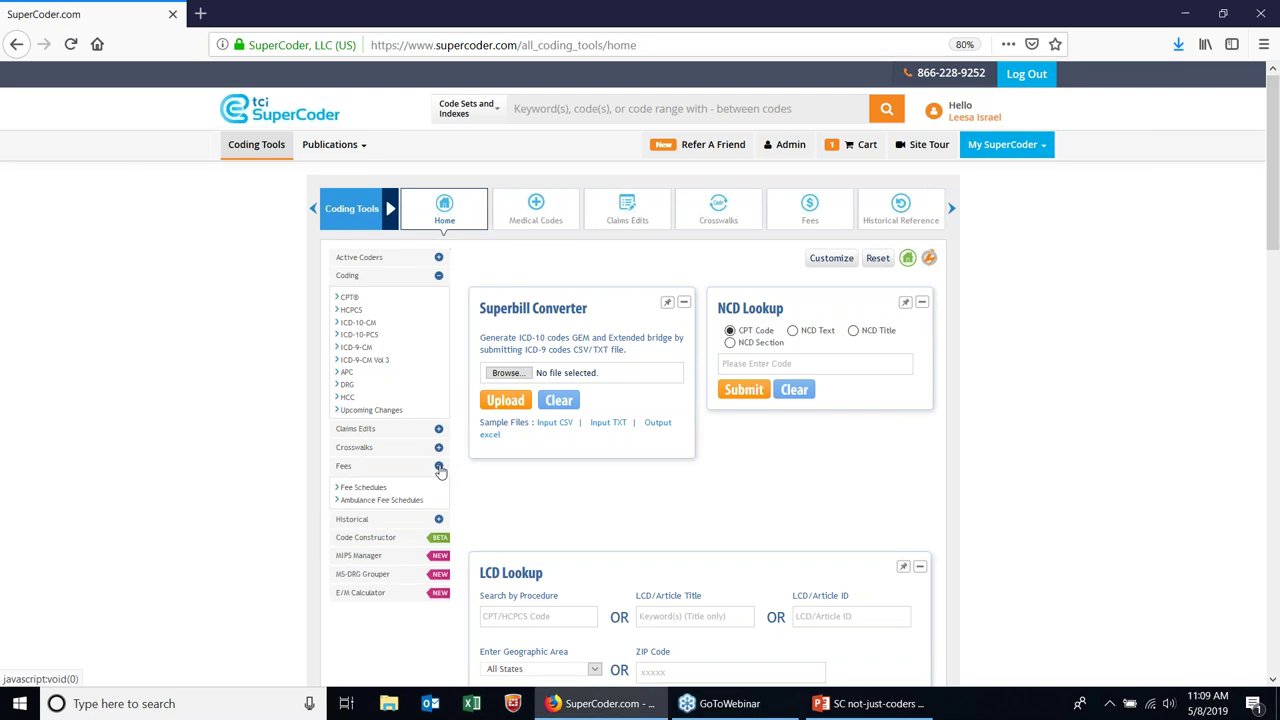
left_click(363, 487)
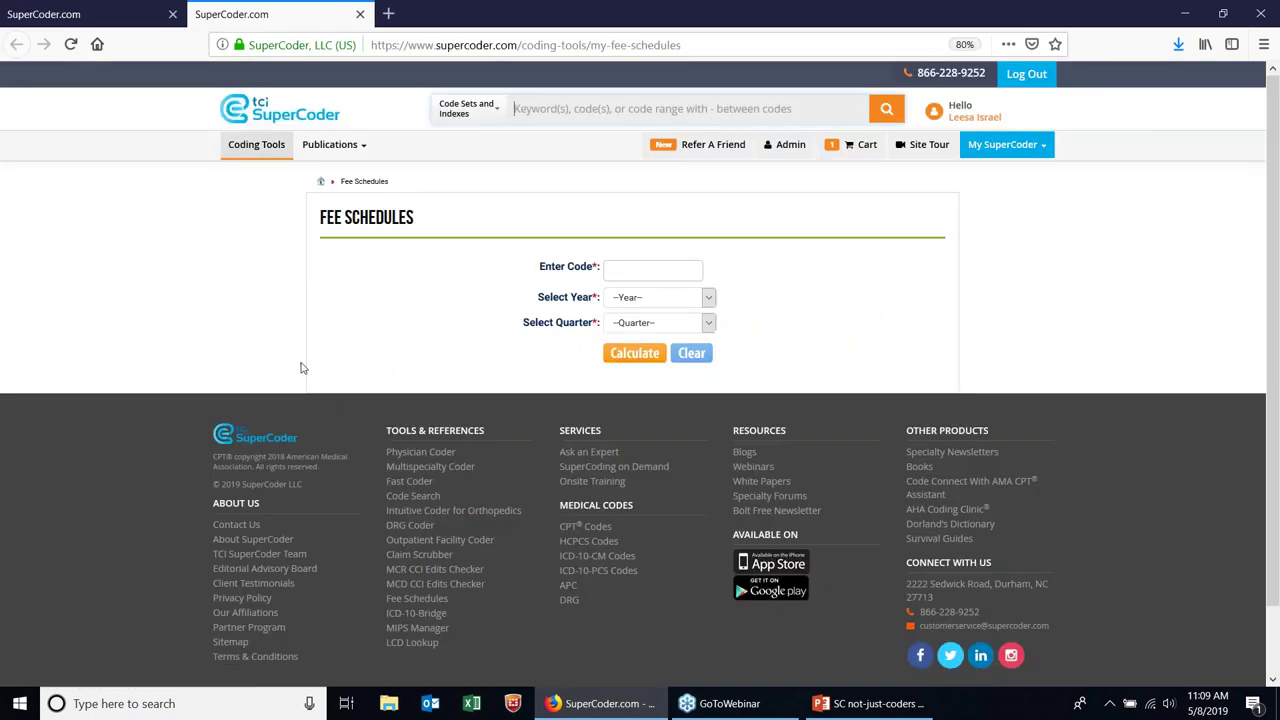
left_click(100, 18)
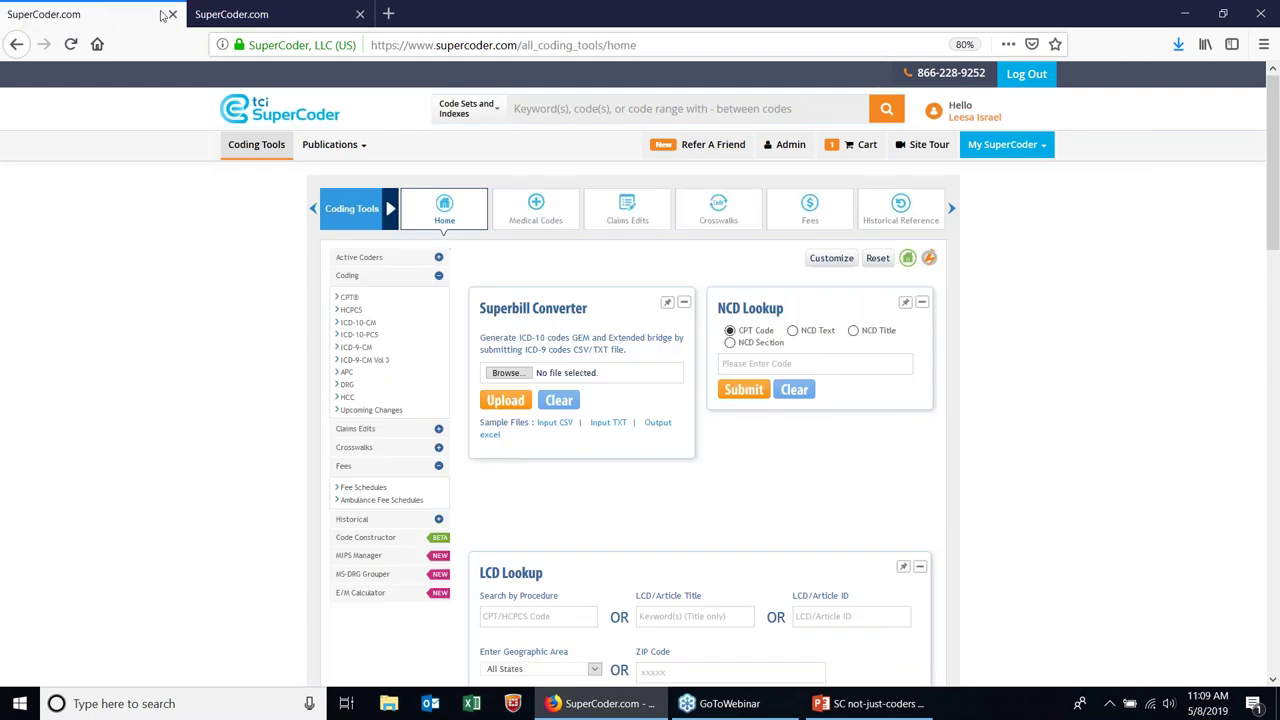
left_click(257, 22)
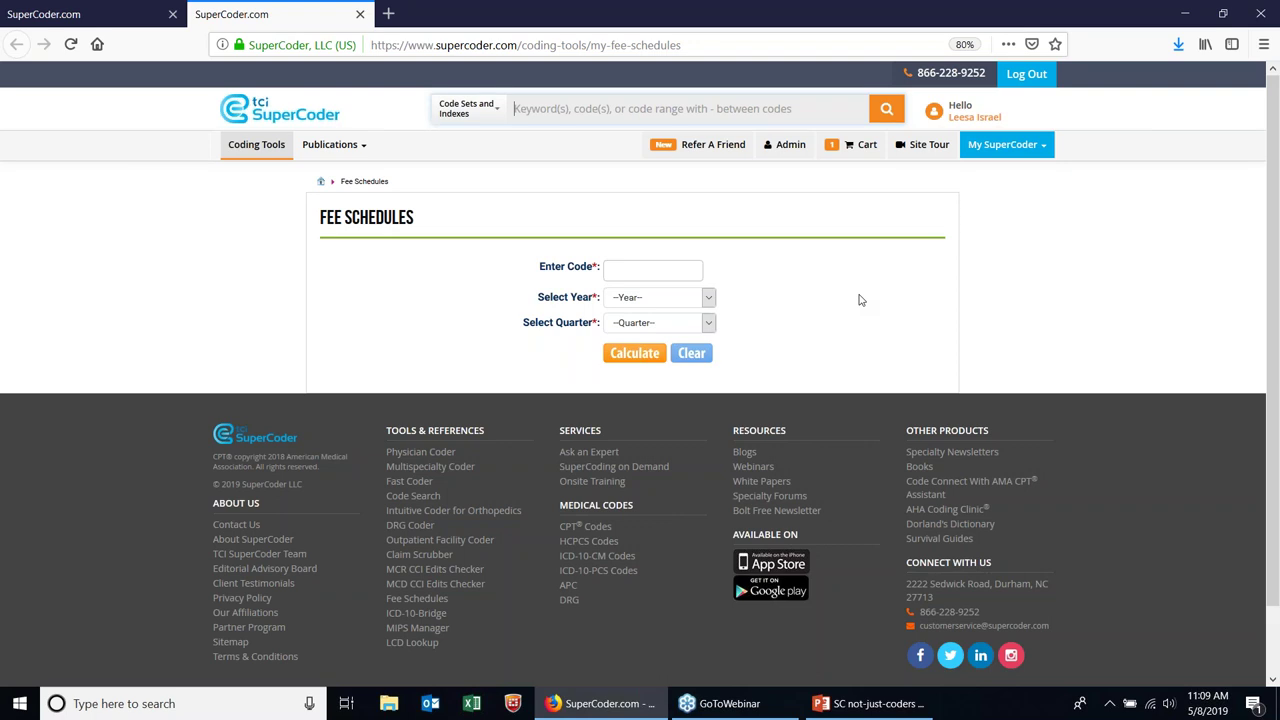
- Calculate the fee schedule for code 52000, year 2007, quarter Q1 | Jan - Mar
left_click(662, 274)
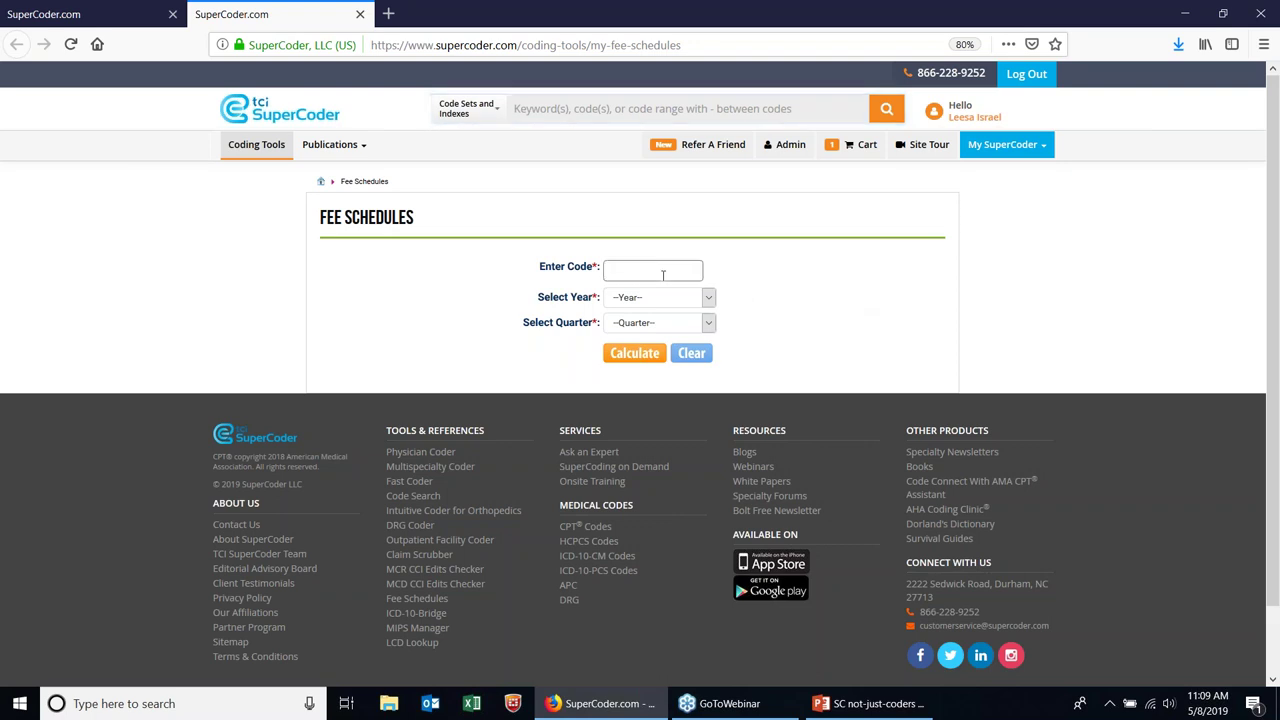
type("52000")
left_click(708, 300)
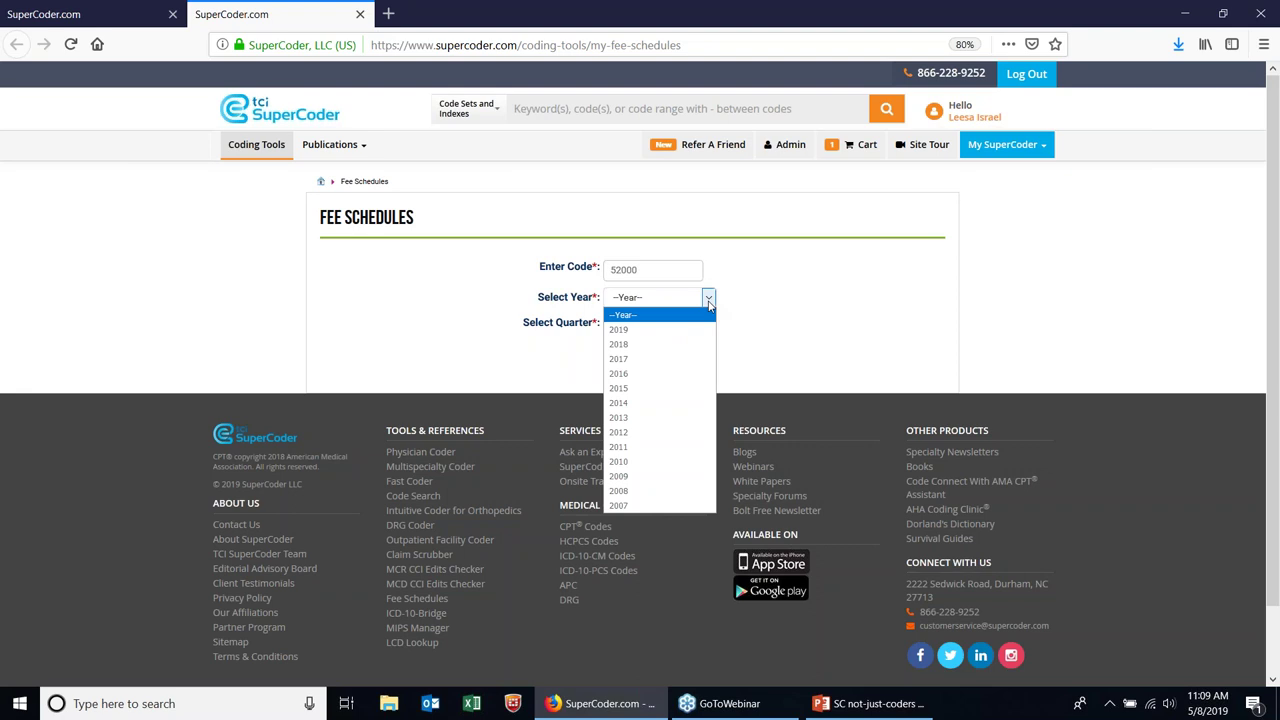
left_click(636, 504)
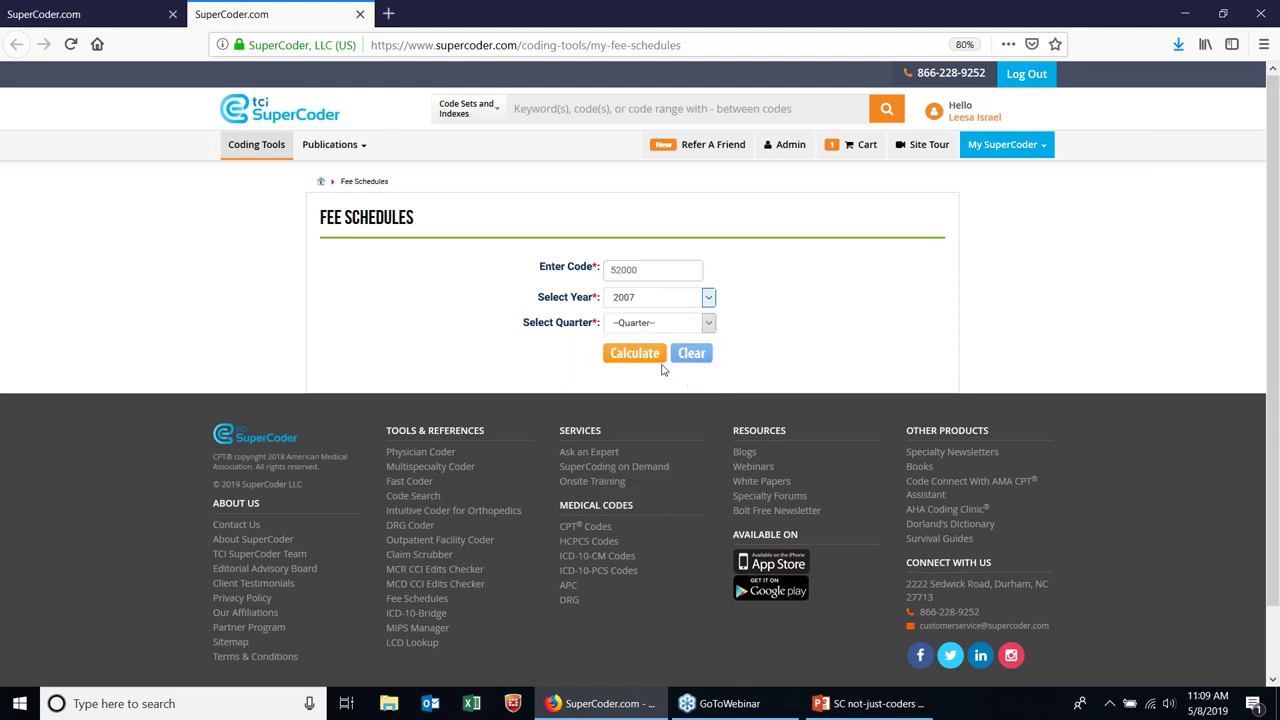
left_click(708, 324)
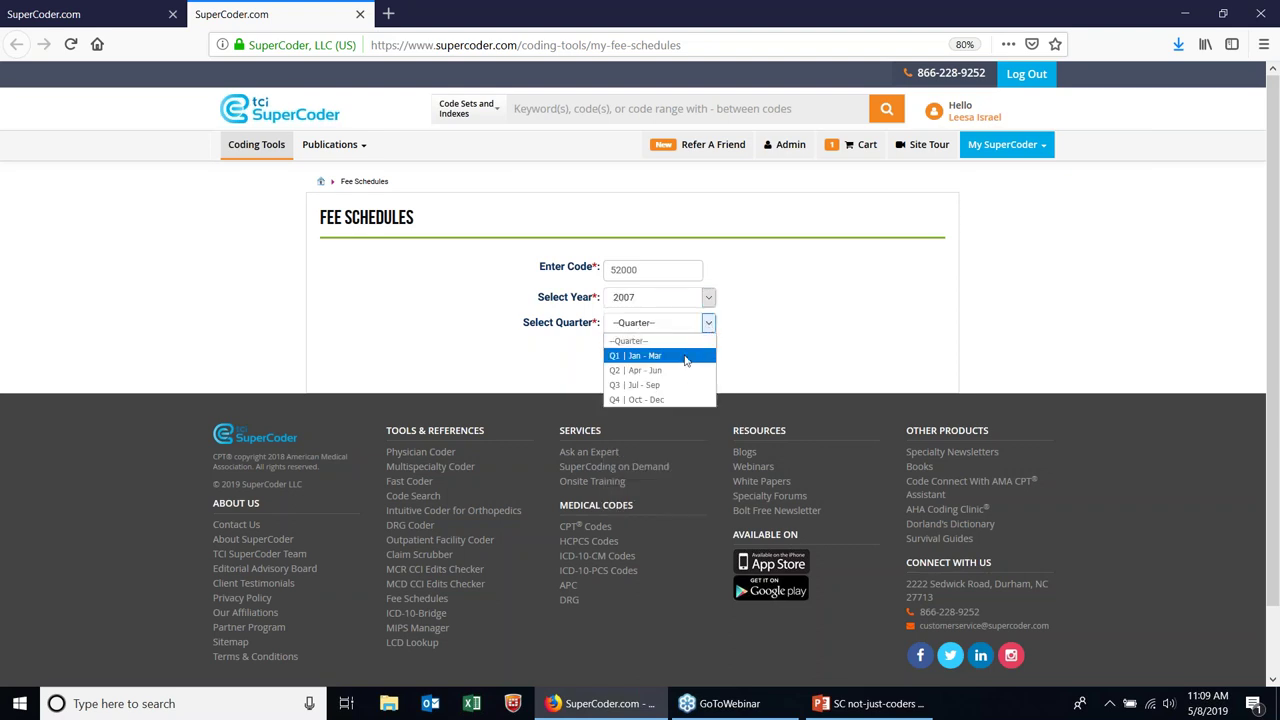
left_click(686, 359)
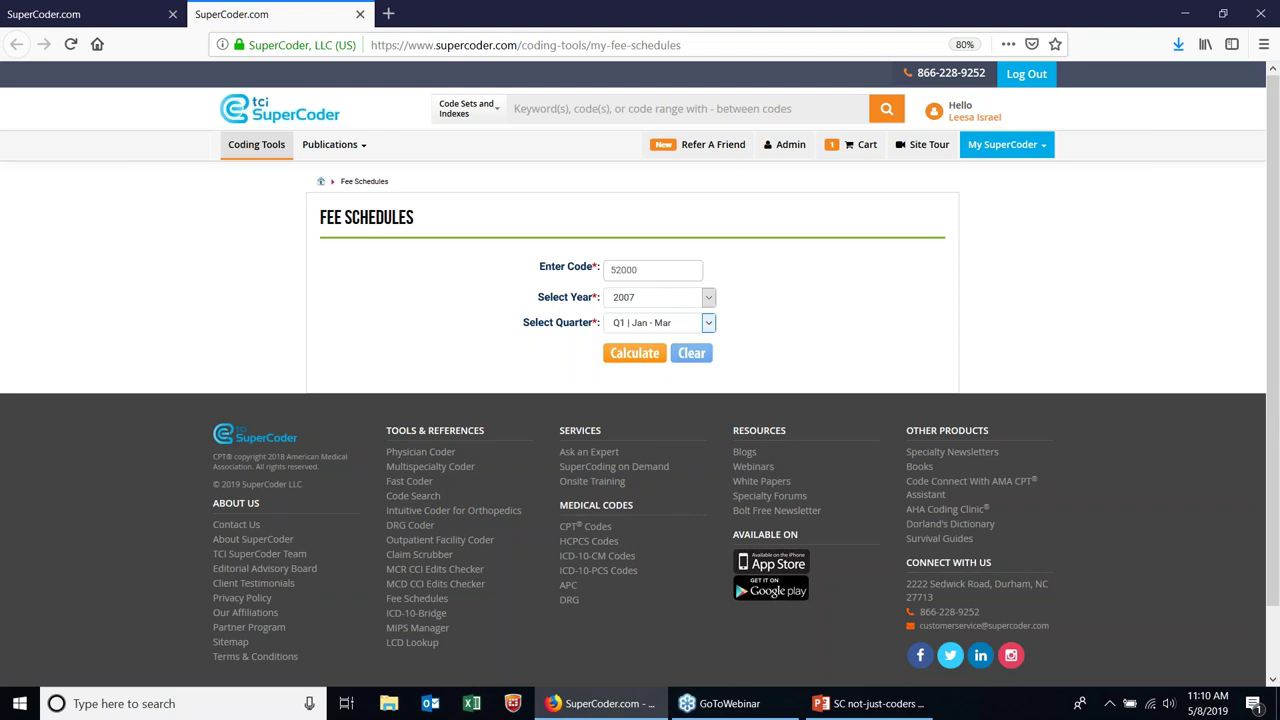
left_click(636, 356)
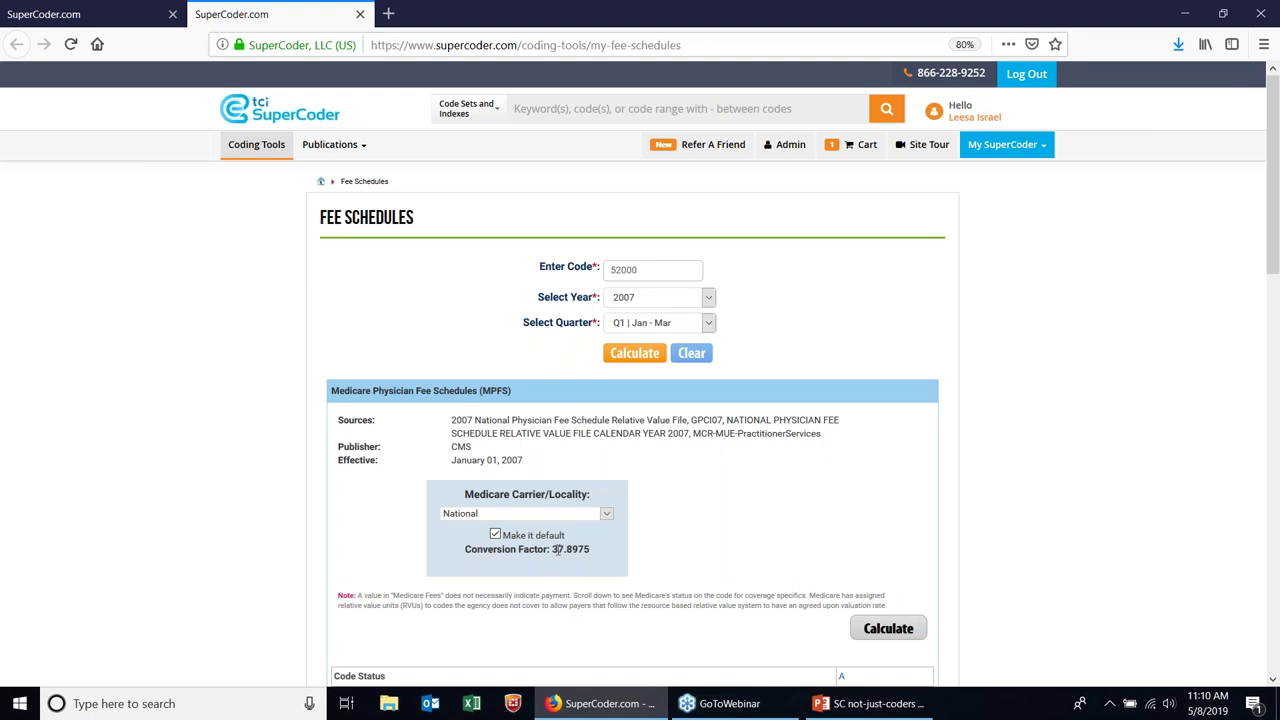
- Recalculate 52000 fees for Iowa 0-826: $109.21 facility, $191.22 non-facility
left_click(1273, 680)
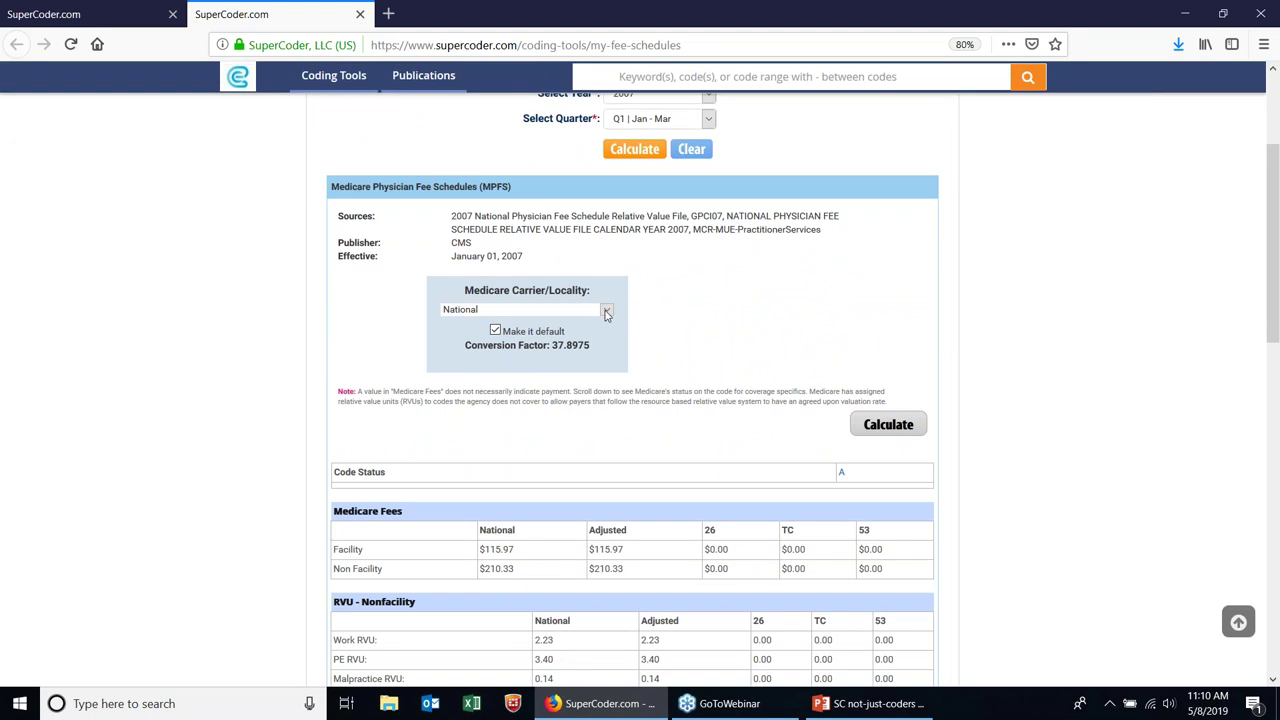
left_click(606, 312)
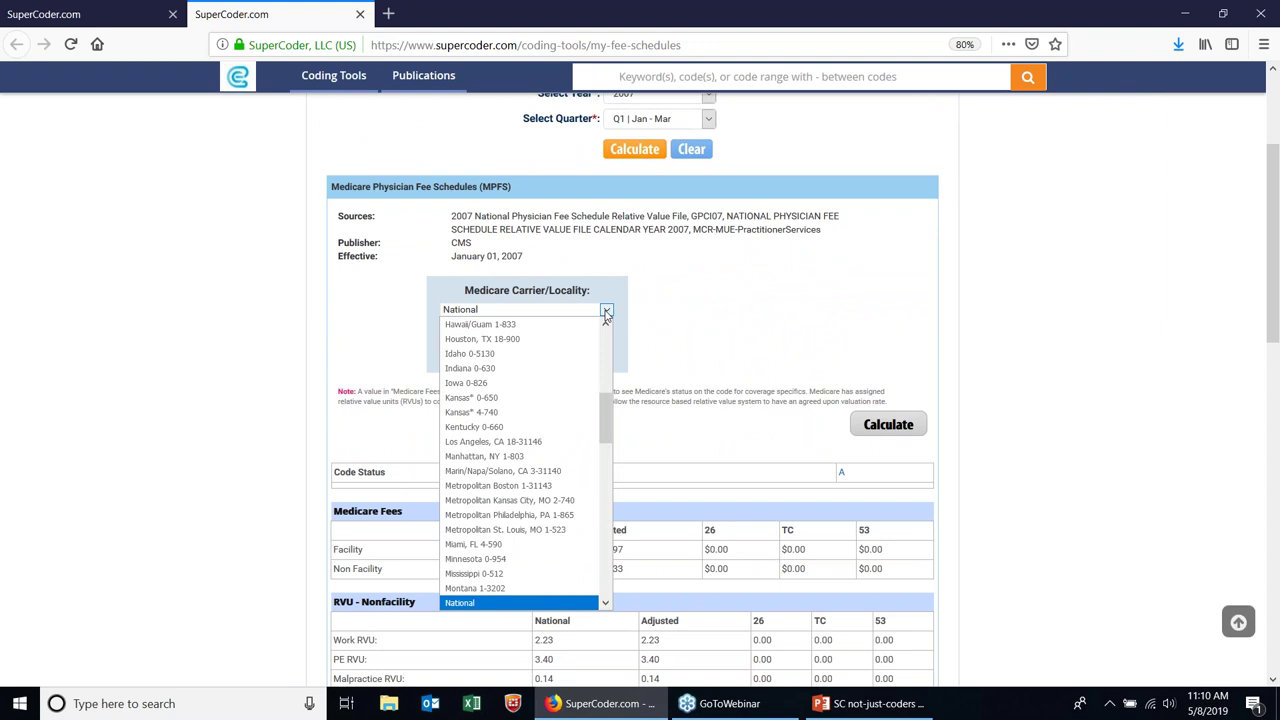
mouse_move(606, 420)
left_mouse_down()
mouse_move(605, 350)
mouse_move(602, 424)
left_mouse_up()
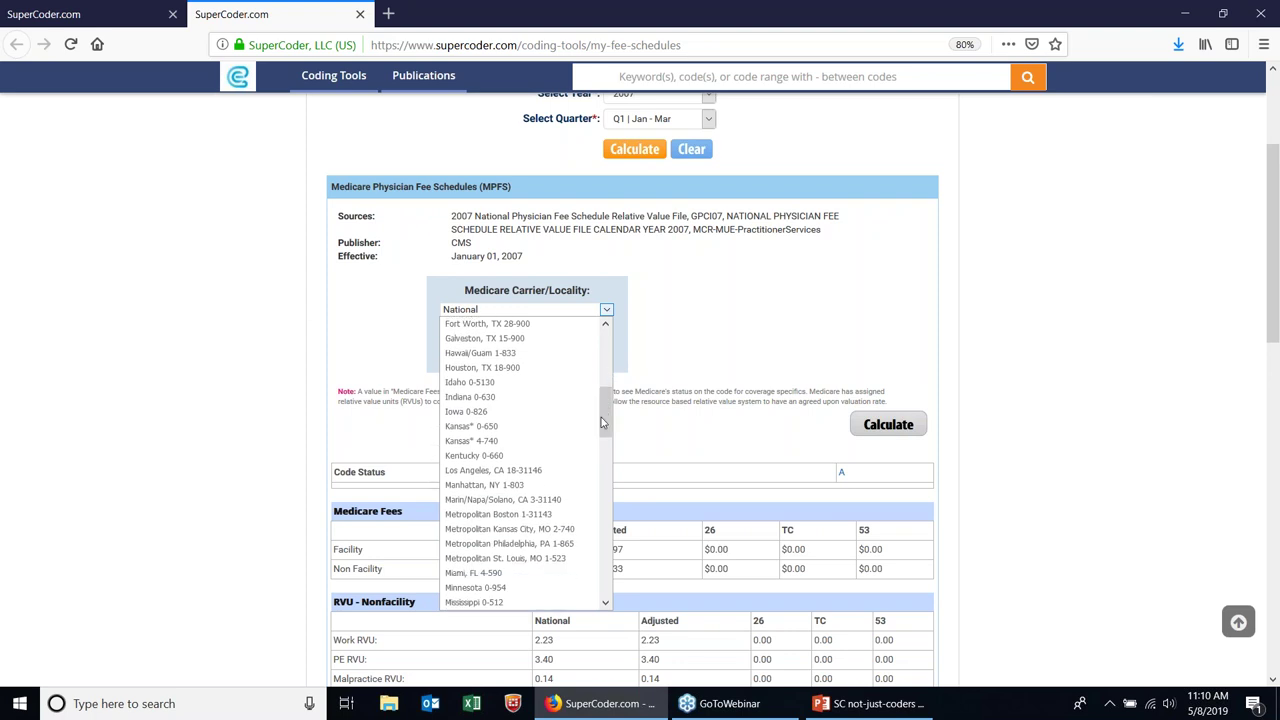
left_click(505, 412)
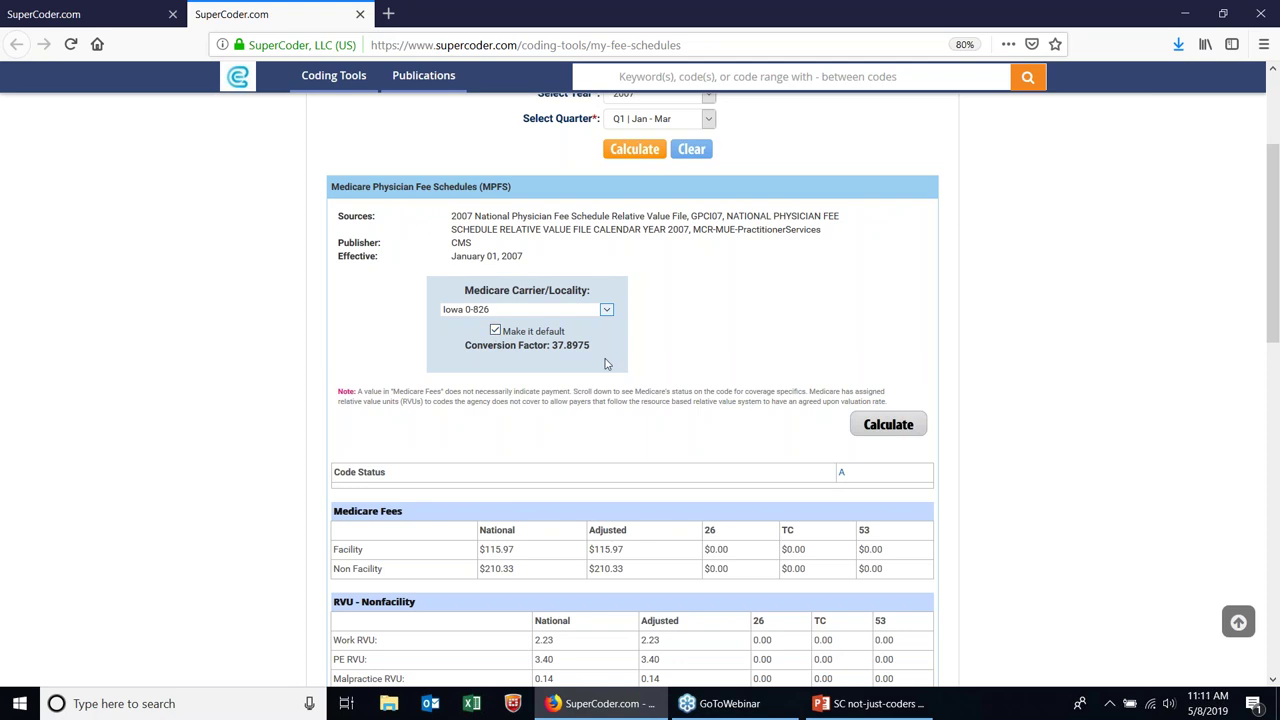
left_click(888, 425)
scroll(1273, 683, "down", 3)
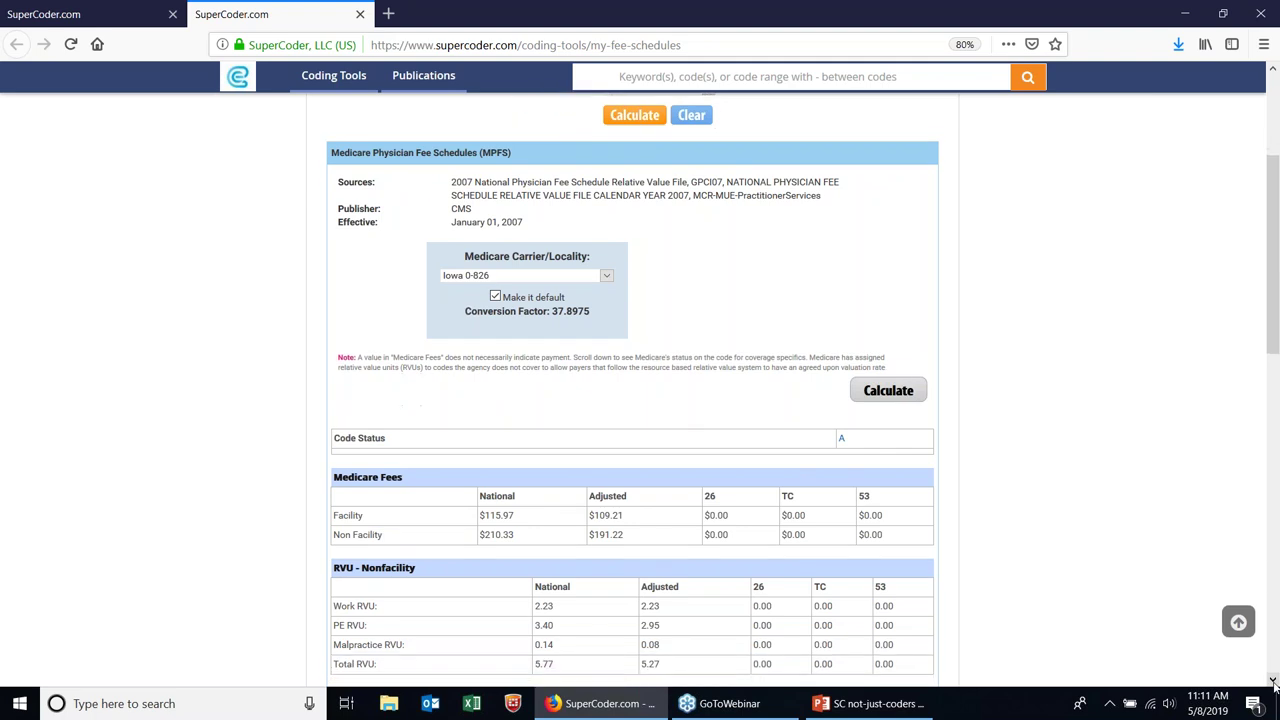
scroll(1273, 683, "down", 2)
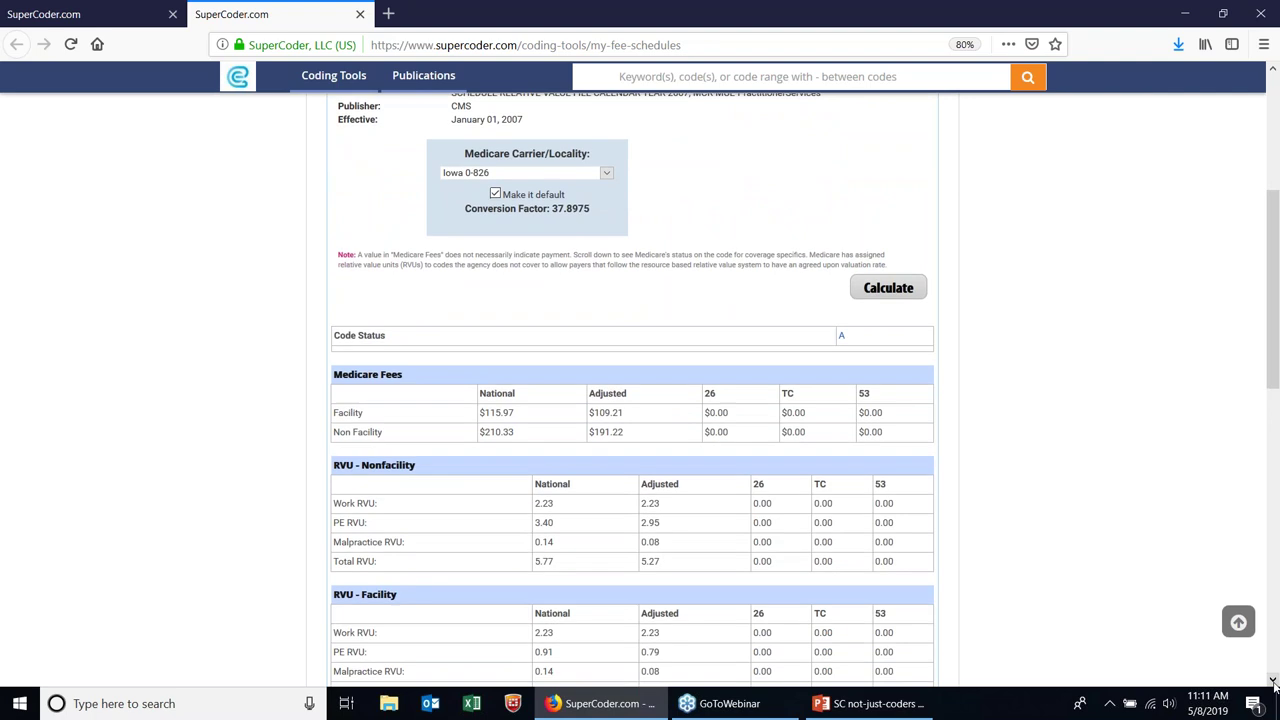
scroll(1273, 683, "down", 3)
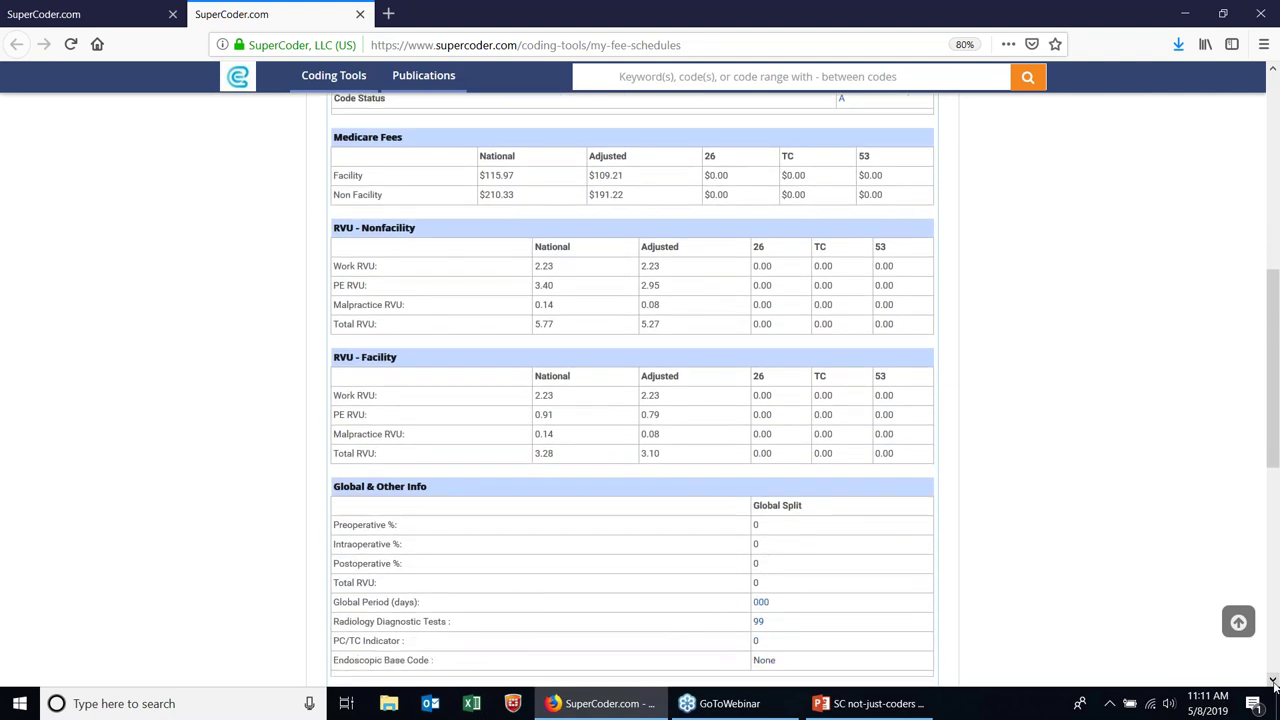
scroll(1273, 683, "down", 2)
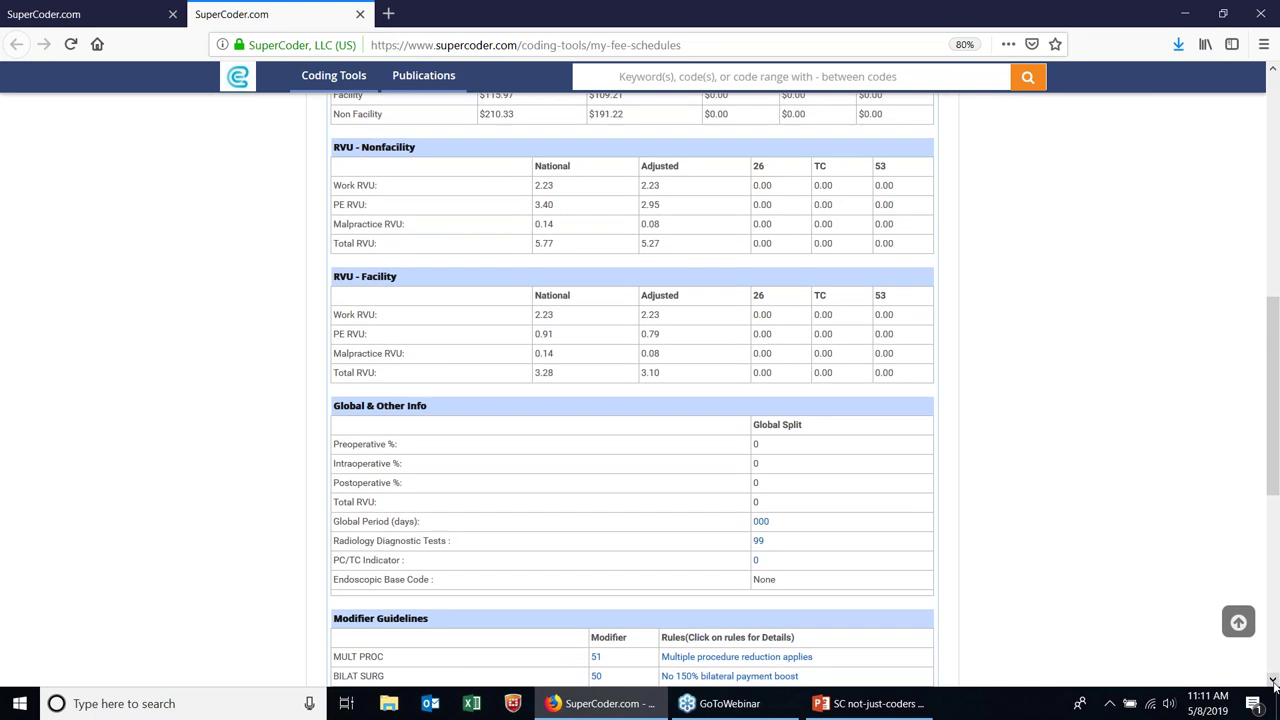
scroll(1273, 683, "down", 1)
scroll(1273, 683, "down", 1)
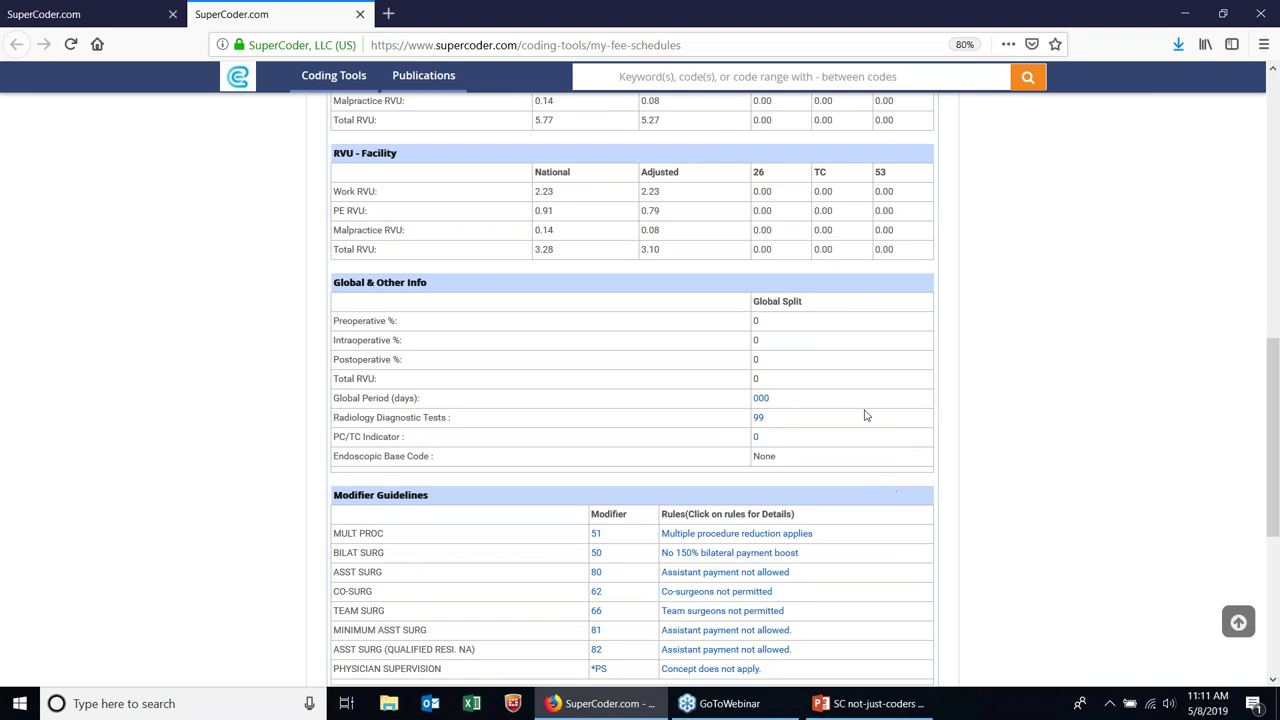
left_click_drag(1275, 485, 1275, 200)
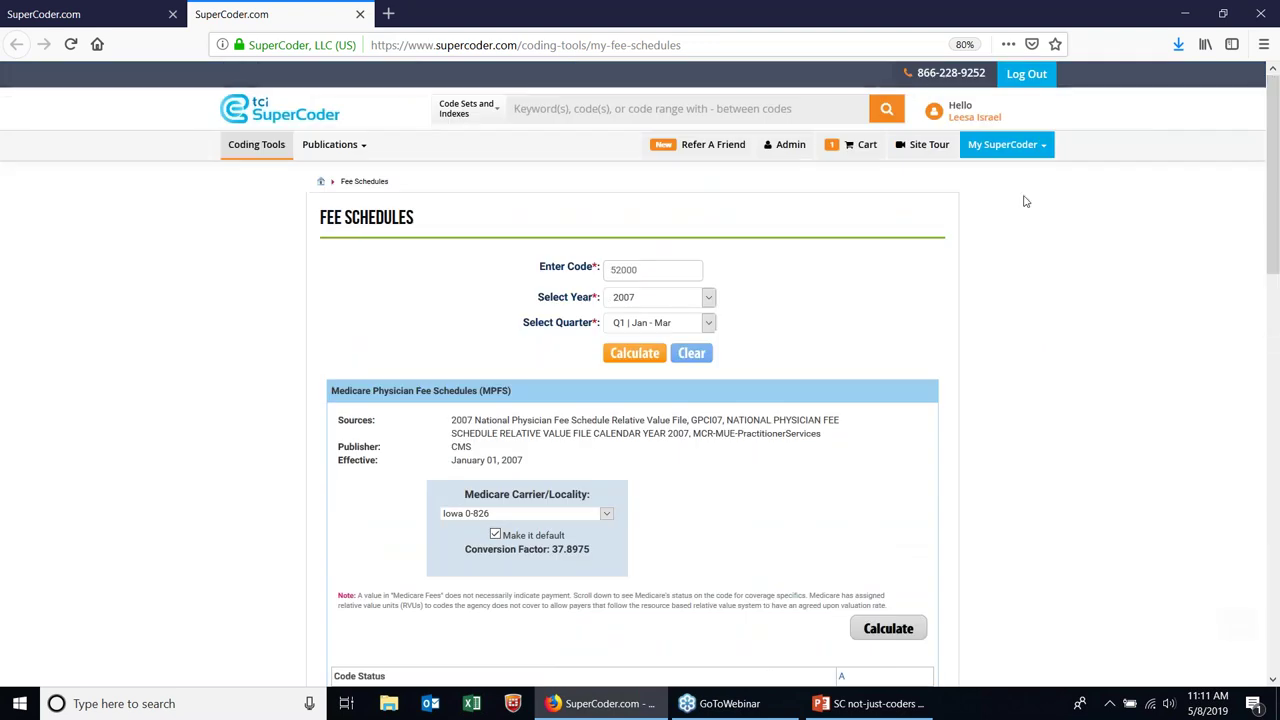
left_click(709, 298)
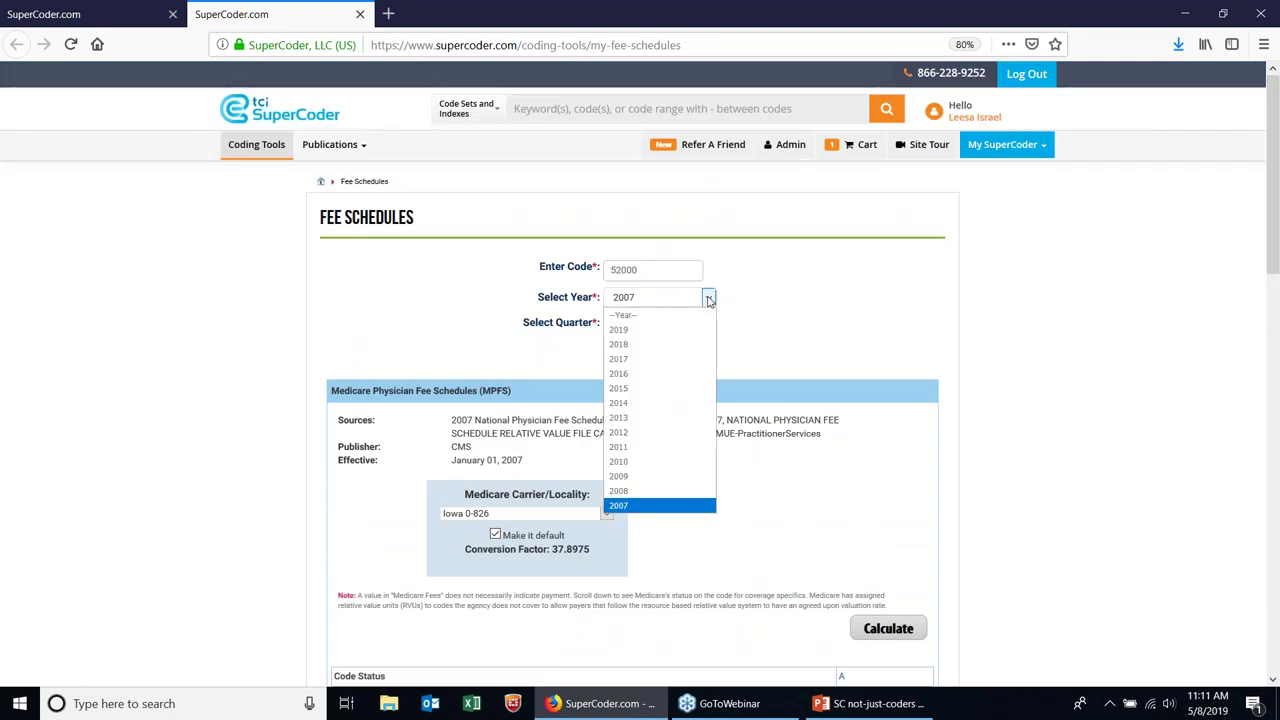
left_click(654, 334)
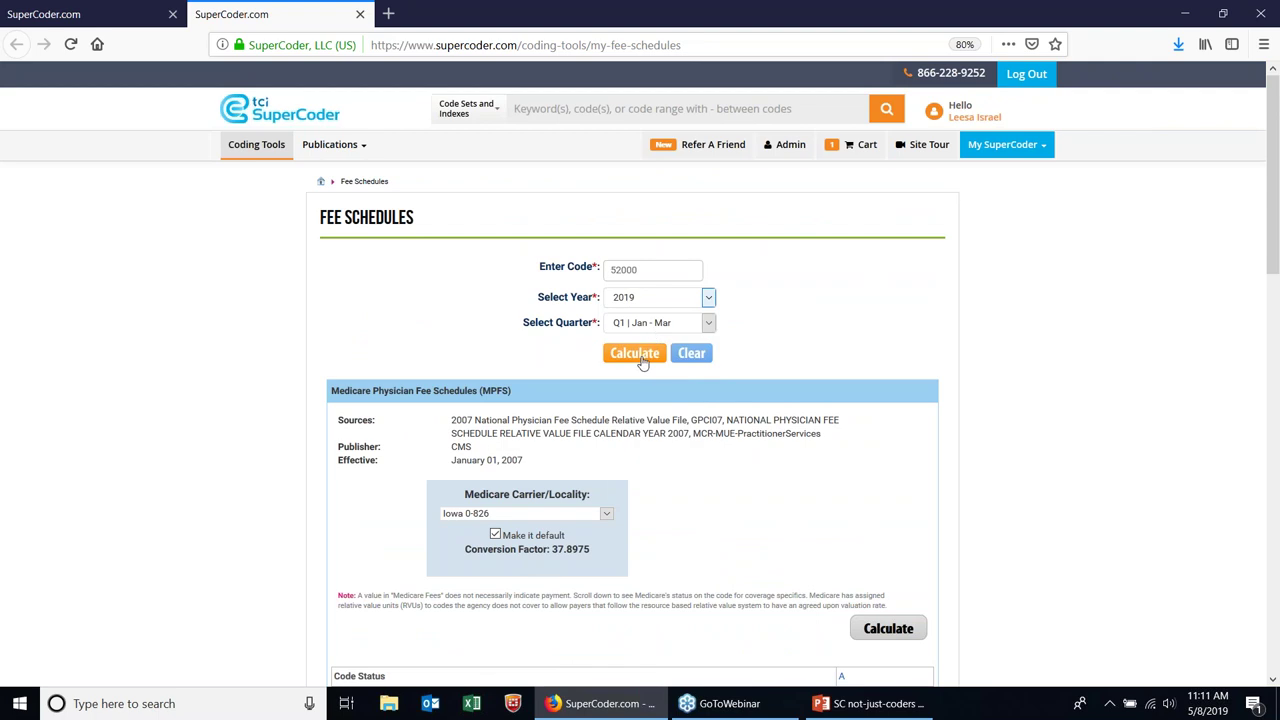
left_click(636, 355)
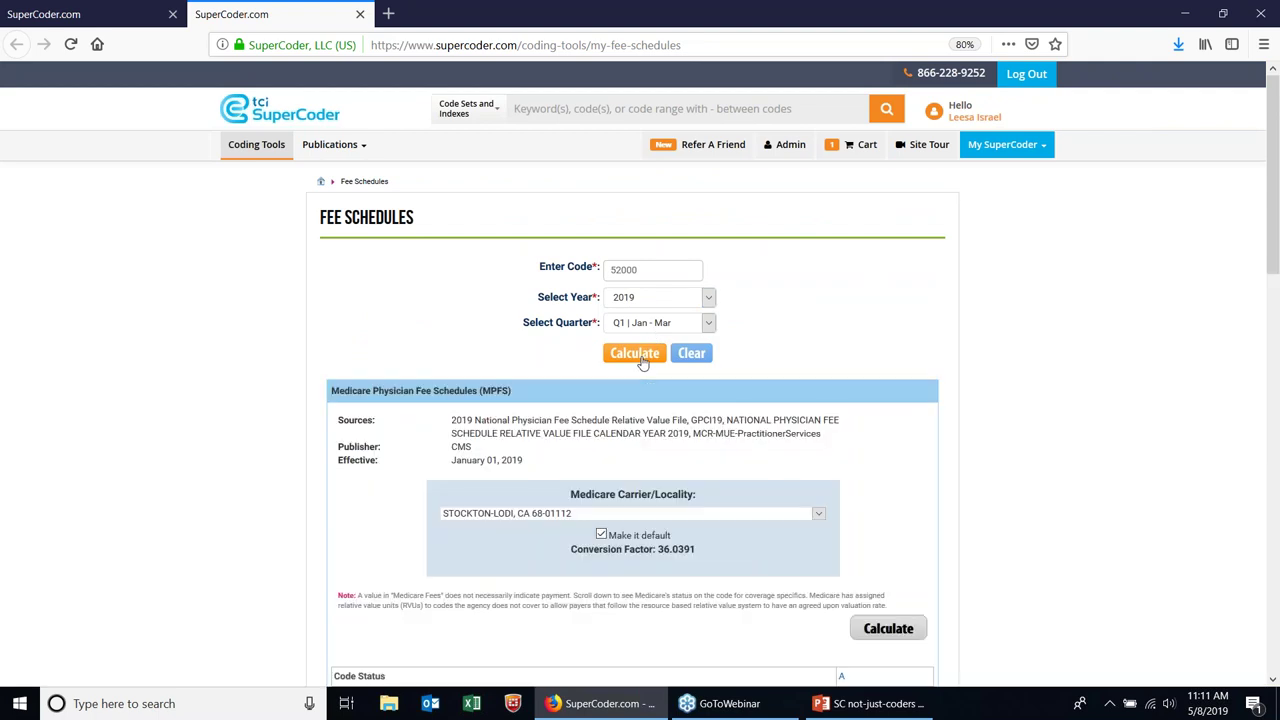
left_click(818, 513)
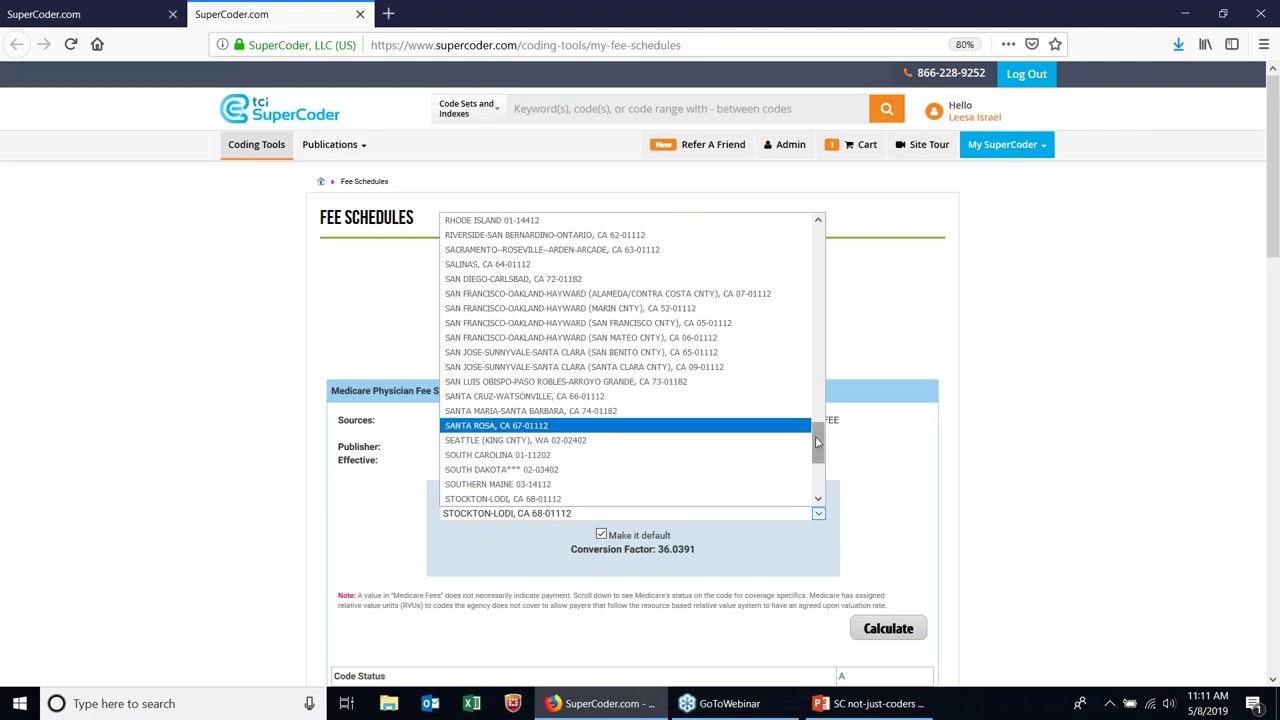
left_click_drag(818, 448, 810, 337)
left_click(631, 399)
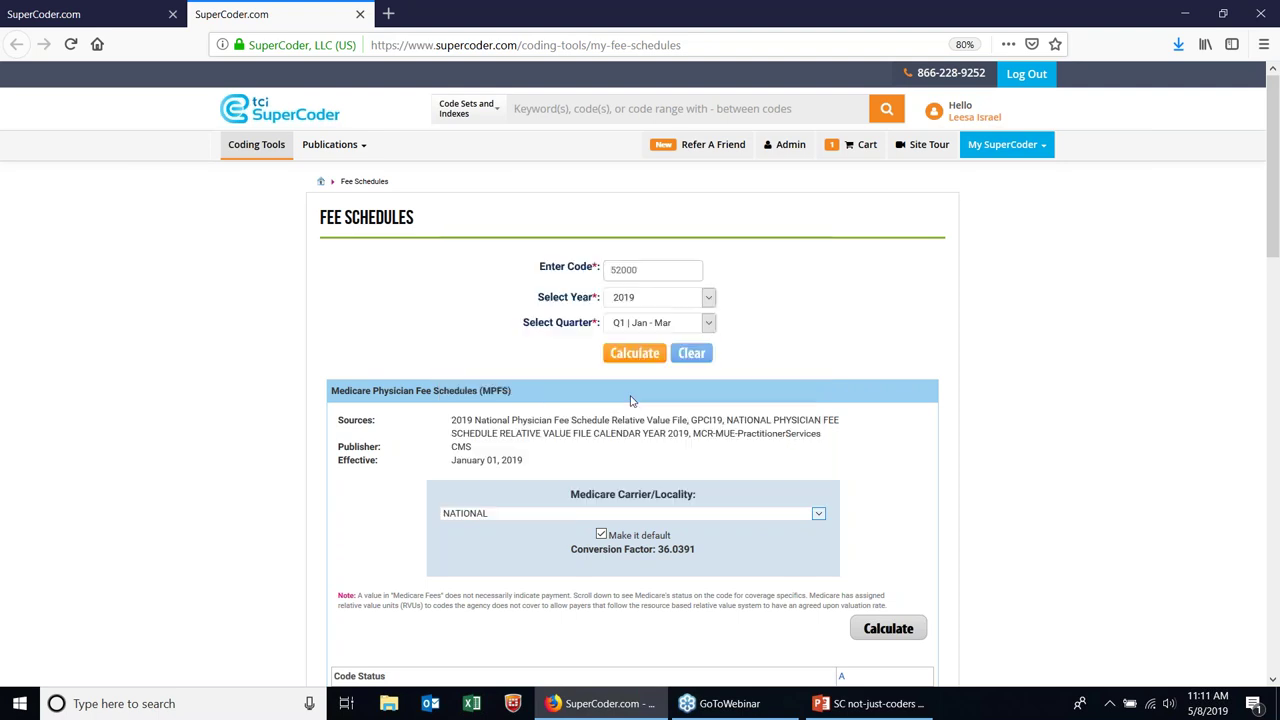
left_click(883, 630)
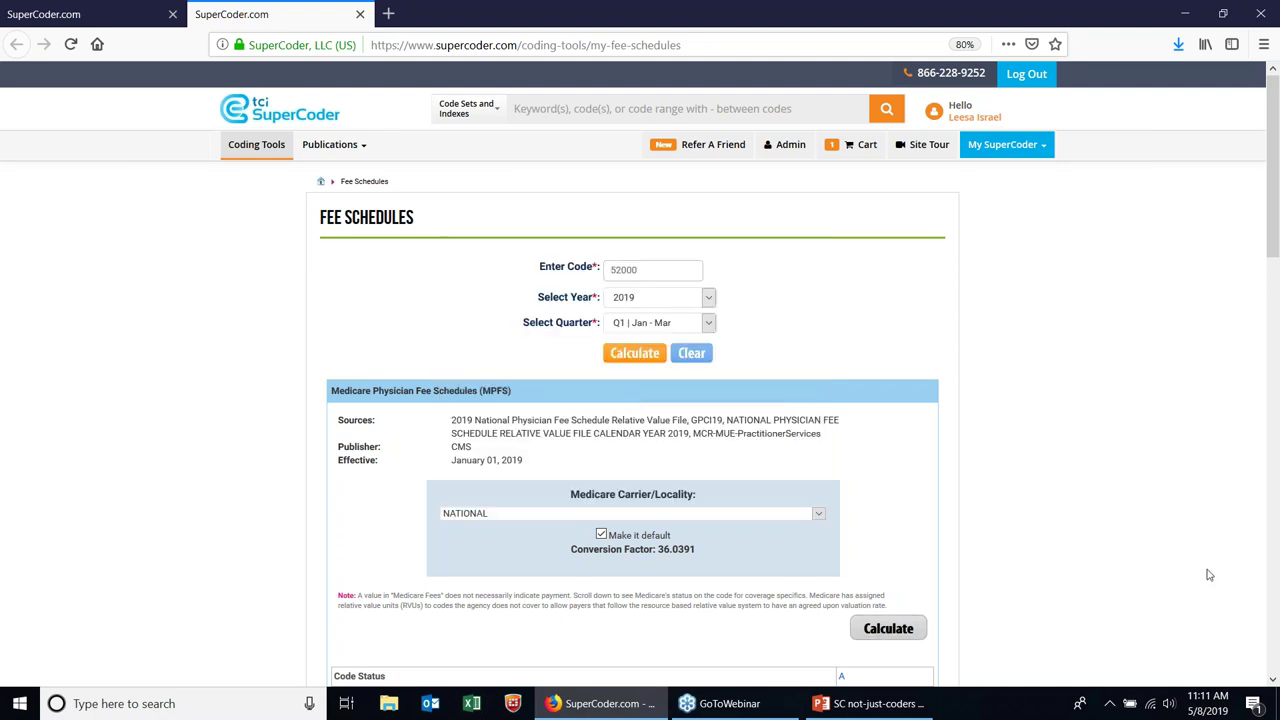
left_click(1273, 680)
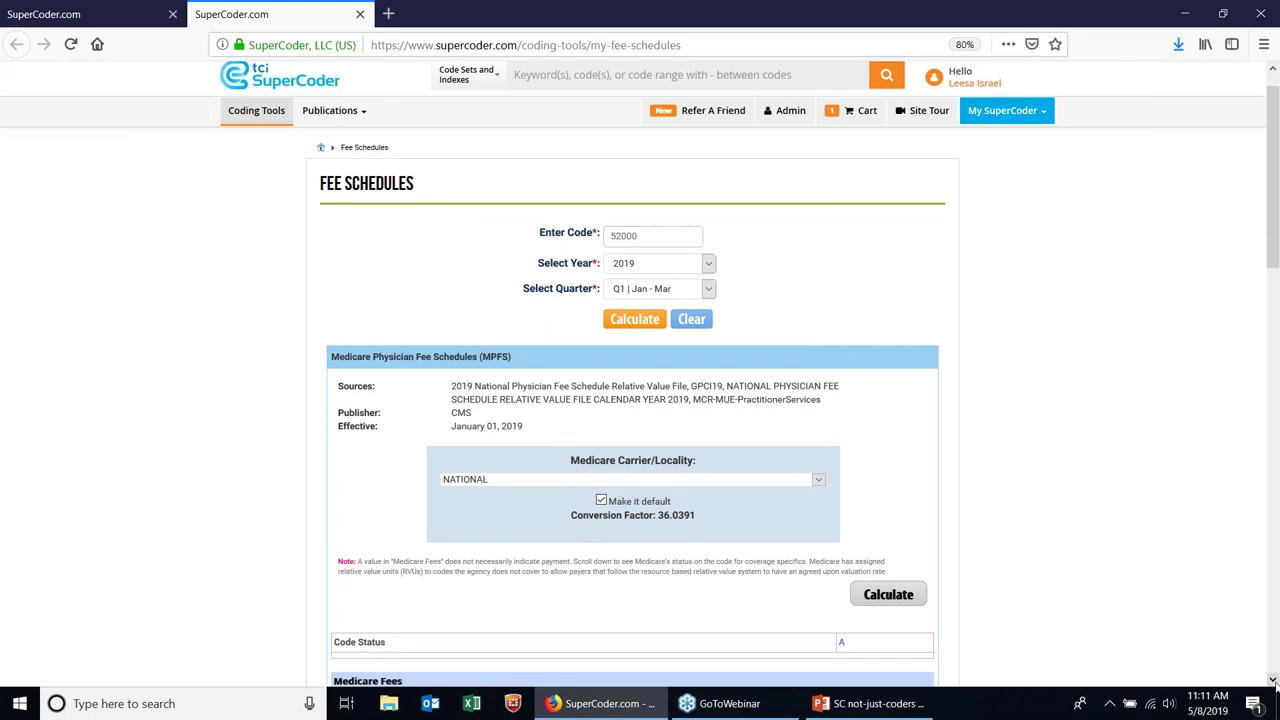
left_click(1273, 680)
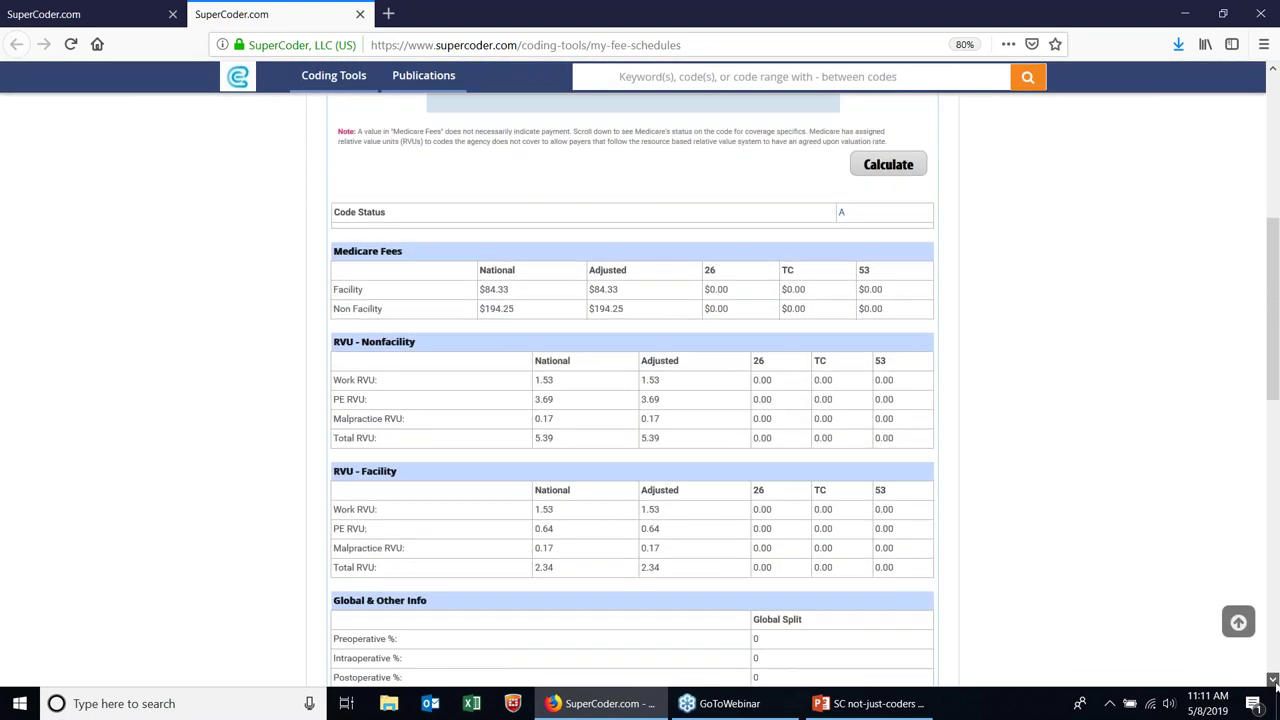
left_click(1273, 680)
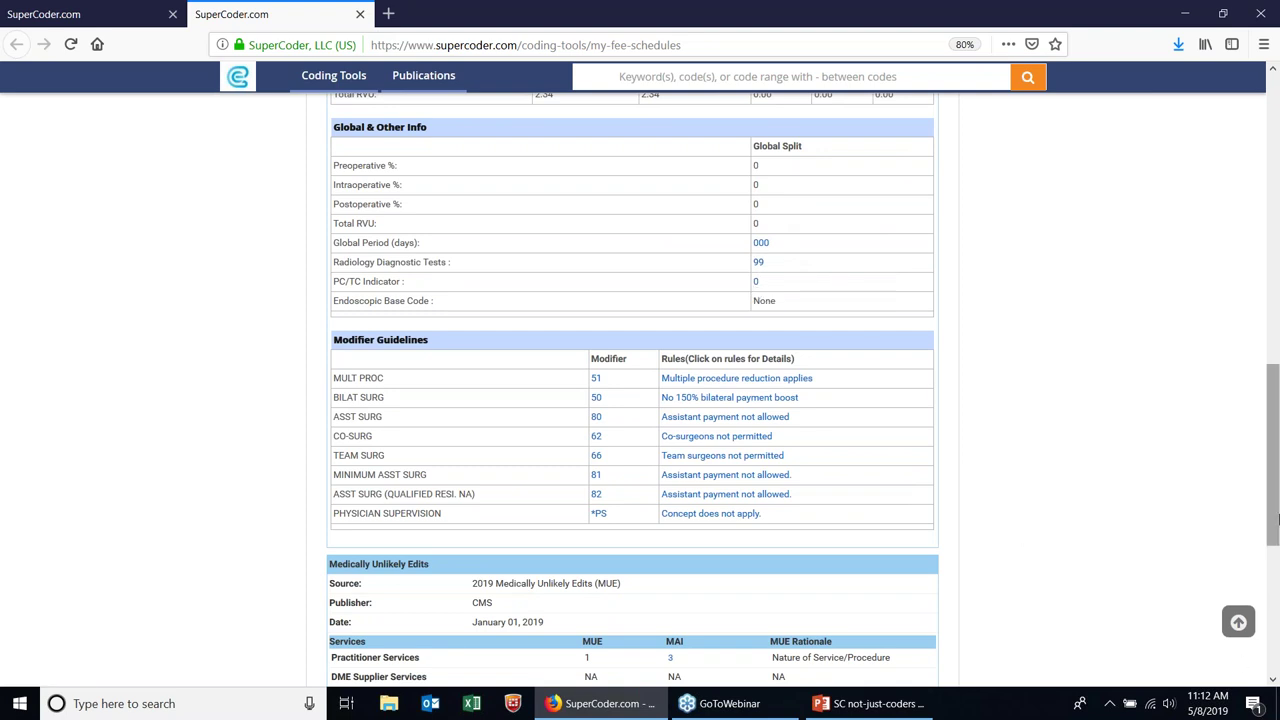
scroll(1277, 517, "down", 3)
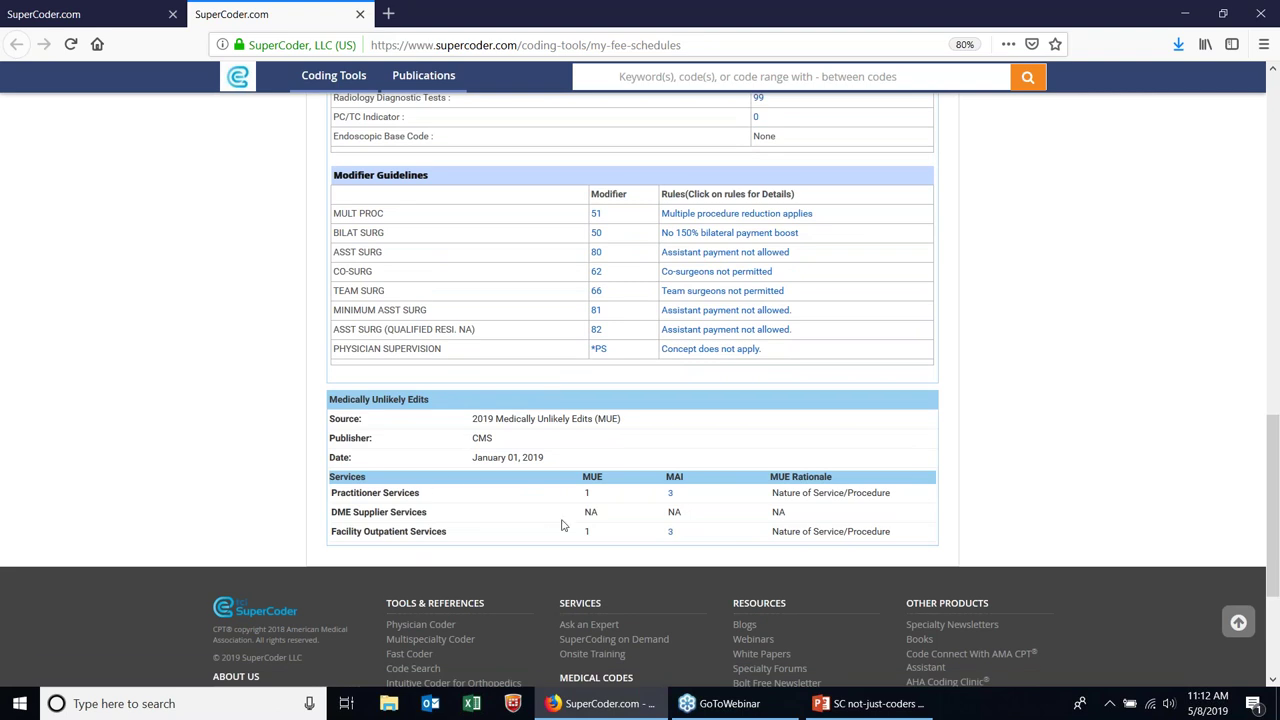
mouse_move(562, 525)
mouse_move(598, 484)
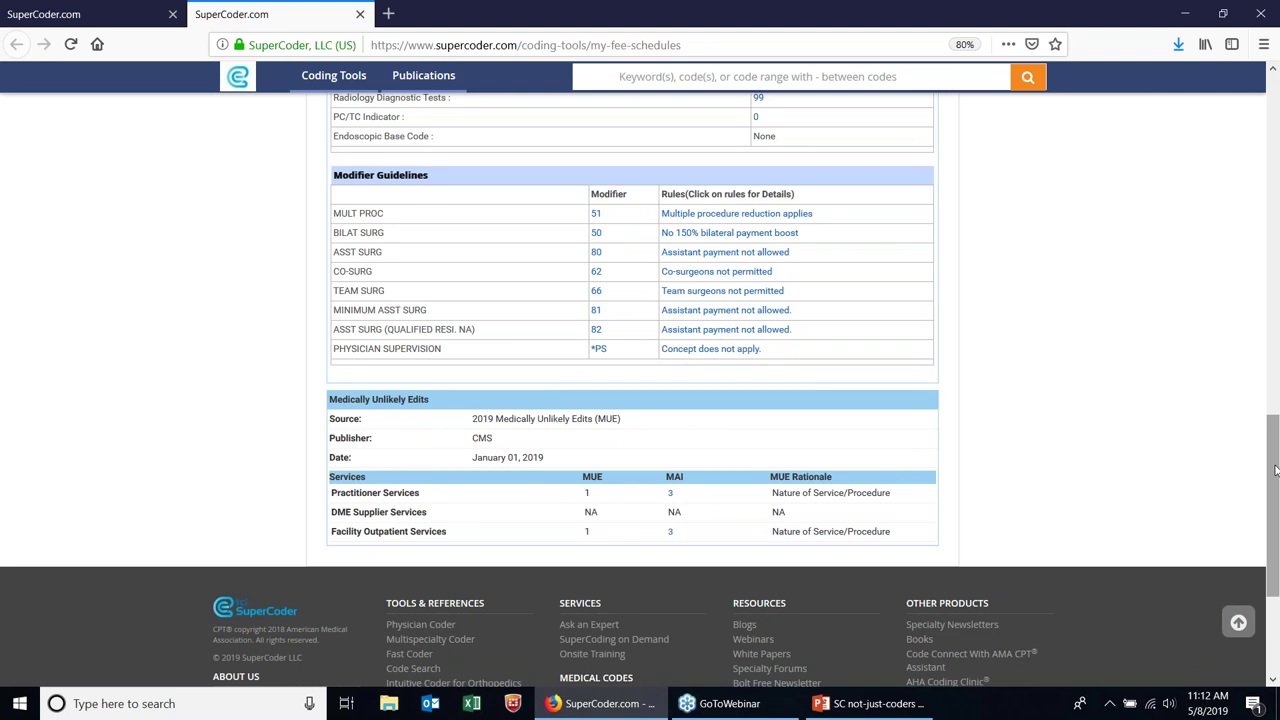
left_click_drag(1275, 470, 1245, 121)
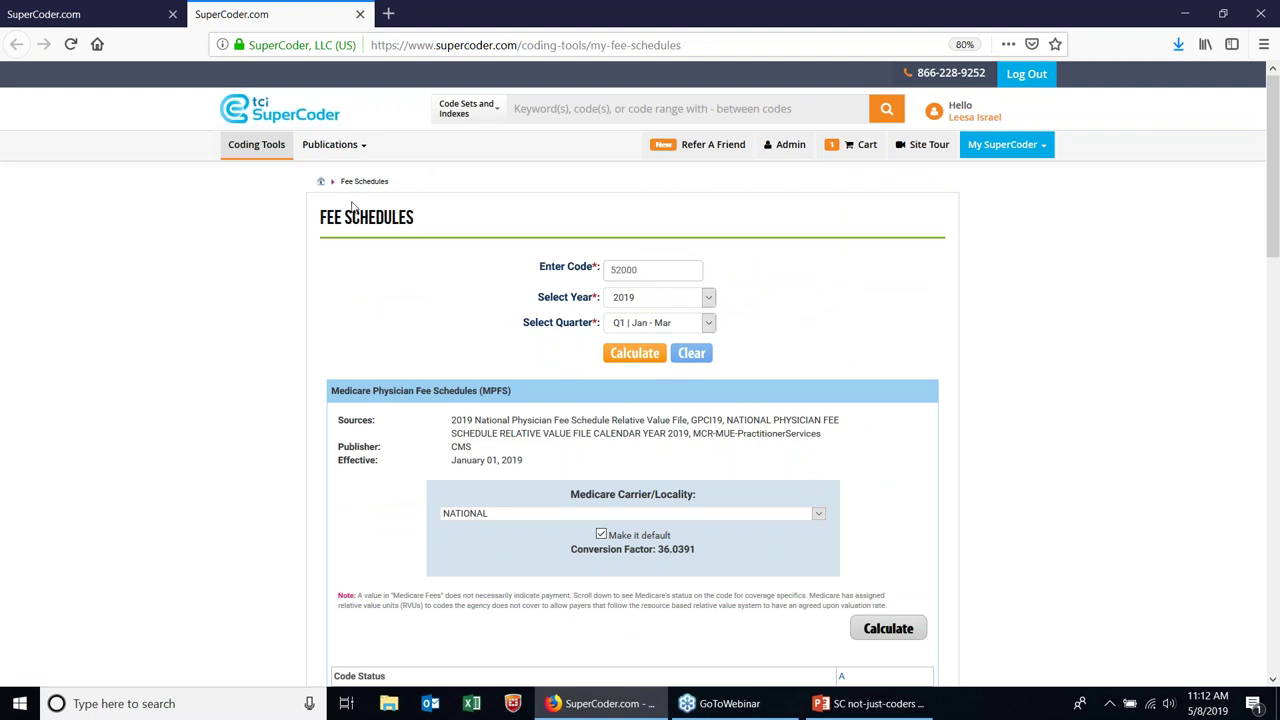
- Close the fee schedule tab and briefly expand then collapse the Claims Edits list
left_click(360, 14)
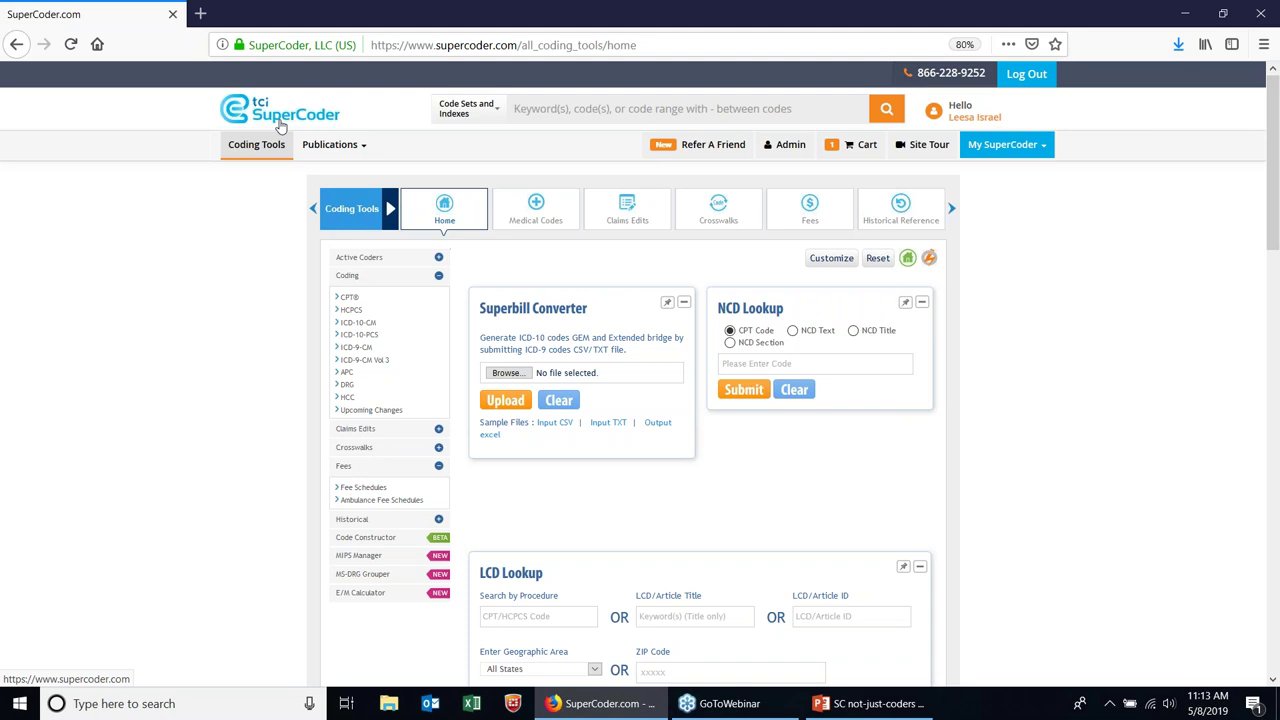
left_click(439, 429)
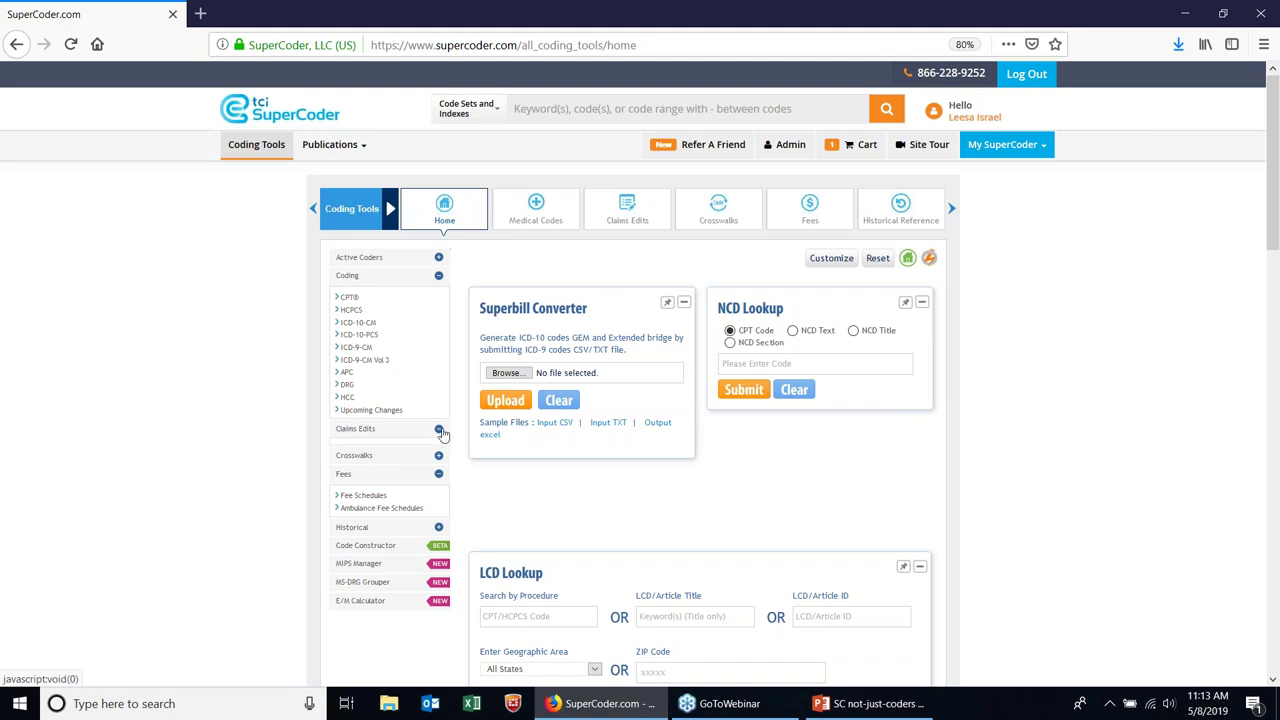
left_click(439, 429)
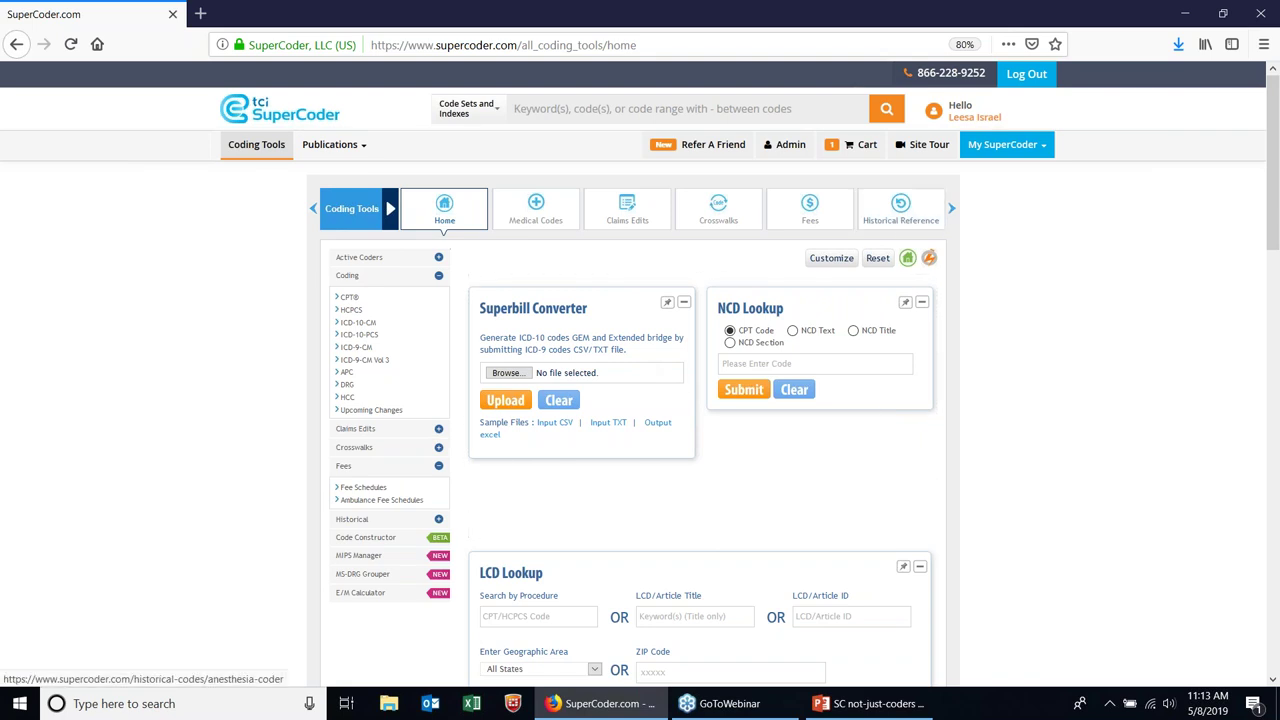
- Add MCD CCI Edits Checker to the homepage tool selection and save it
left_click(842, 266)
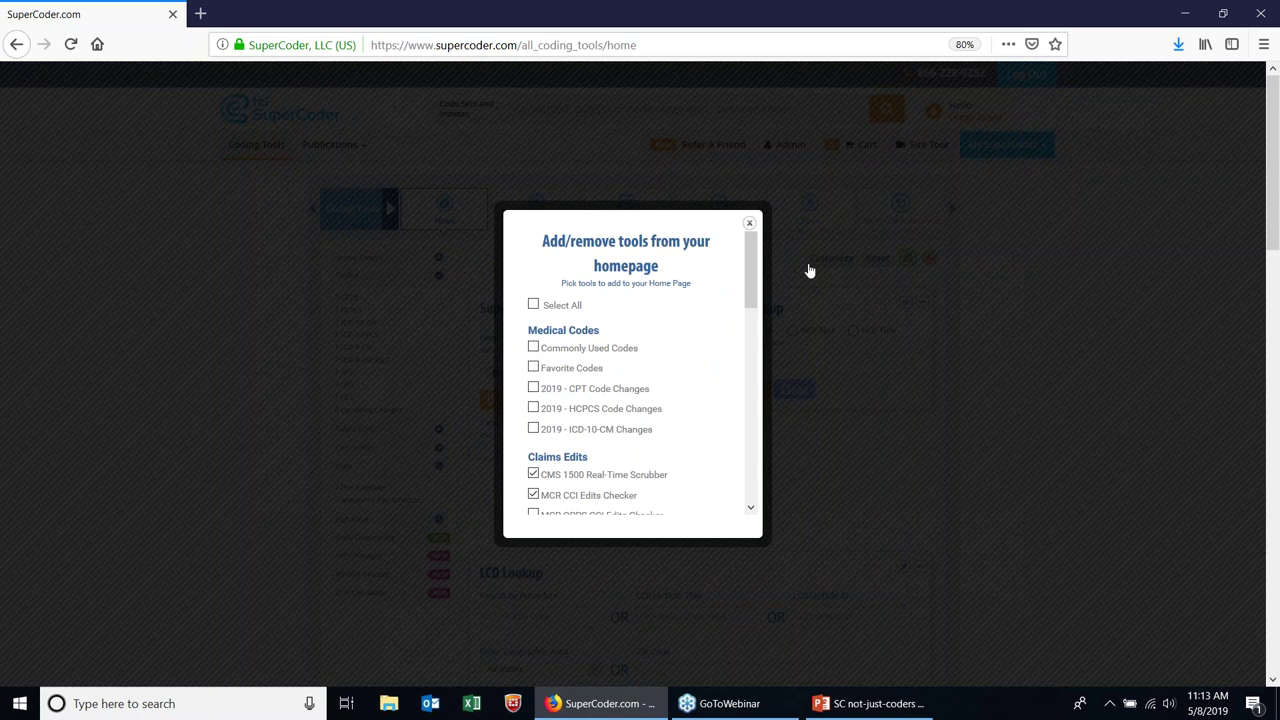
left_click_drag(749, 305, 652, 371)
left_click(533, 357)
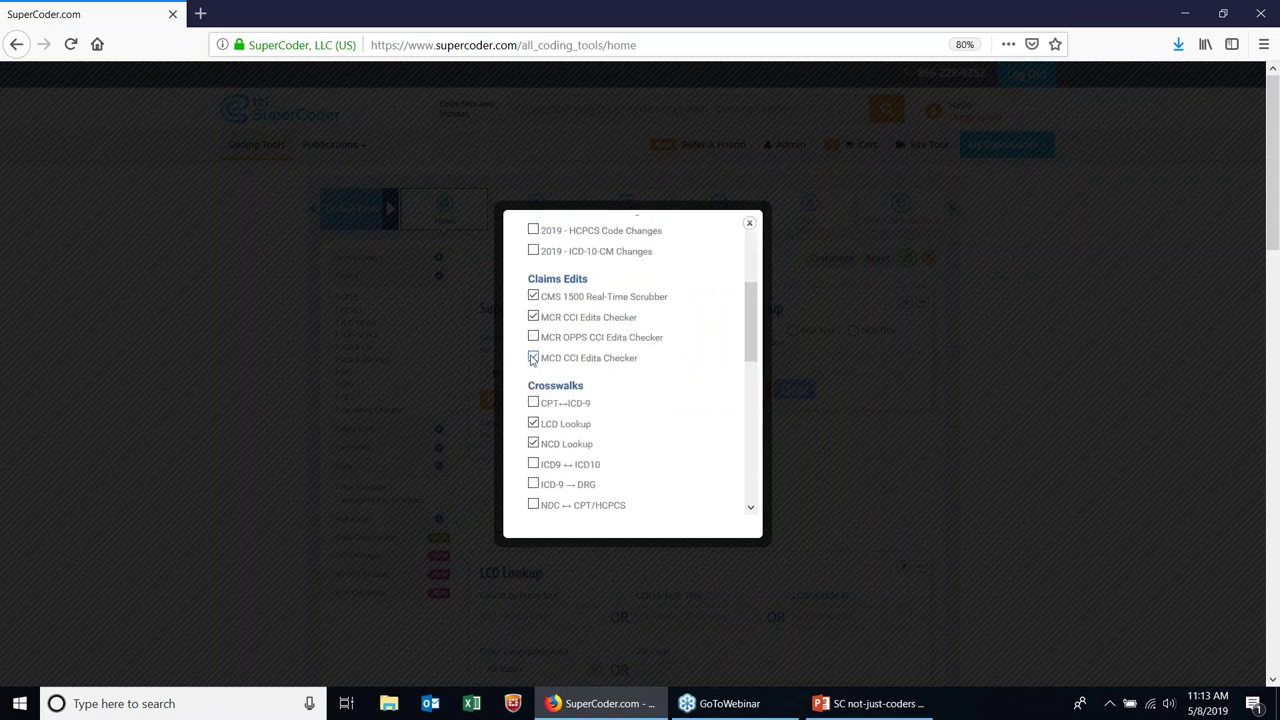
left_click_drag(757, 354, 734, 465)
key("ctrl+minus")
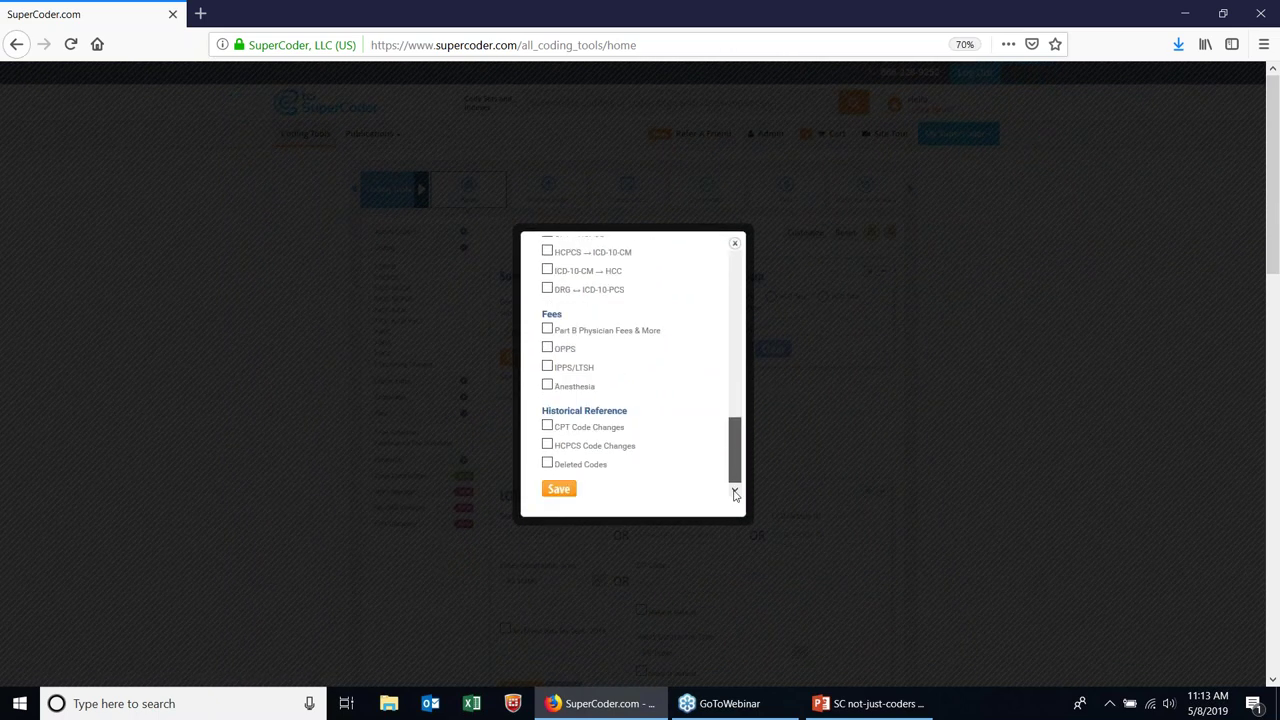
left_click(561, 491)
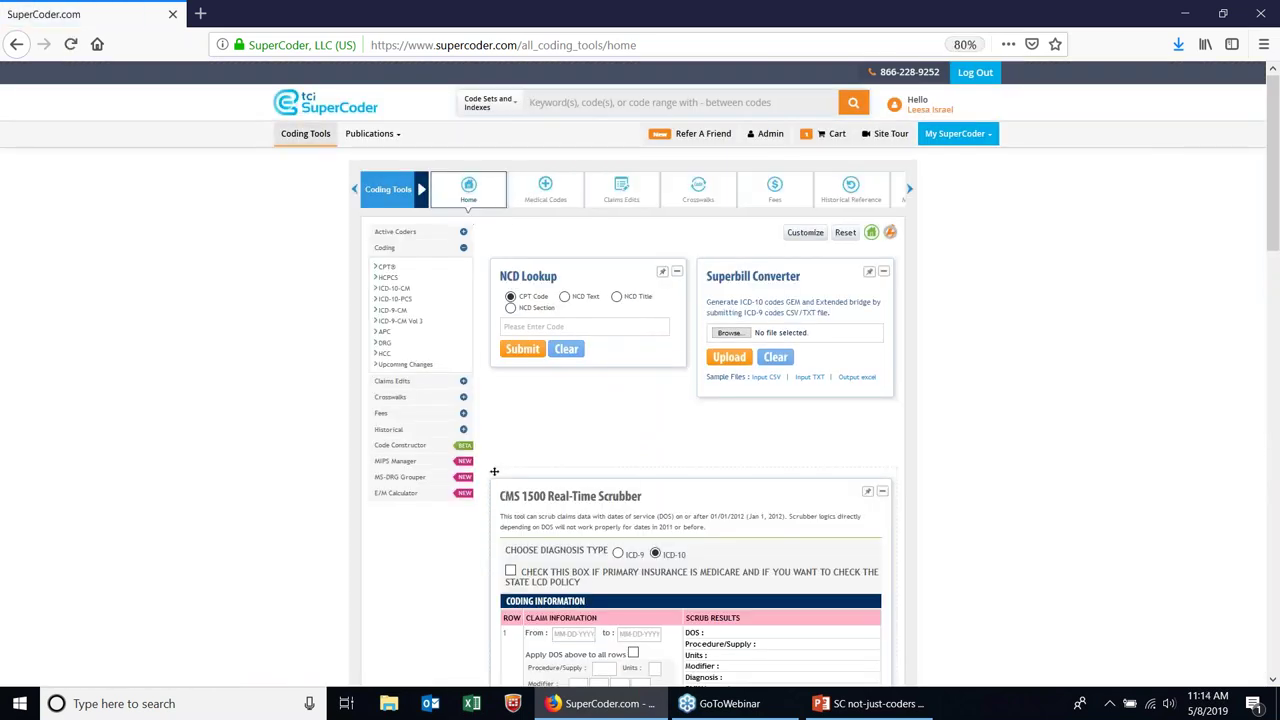
- Restore zoom to 80% and scroll down to the MCR CCI Edits Checker widget
key("ctrl+plus")
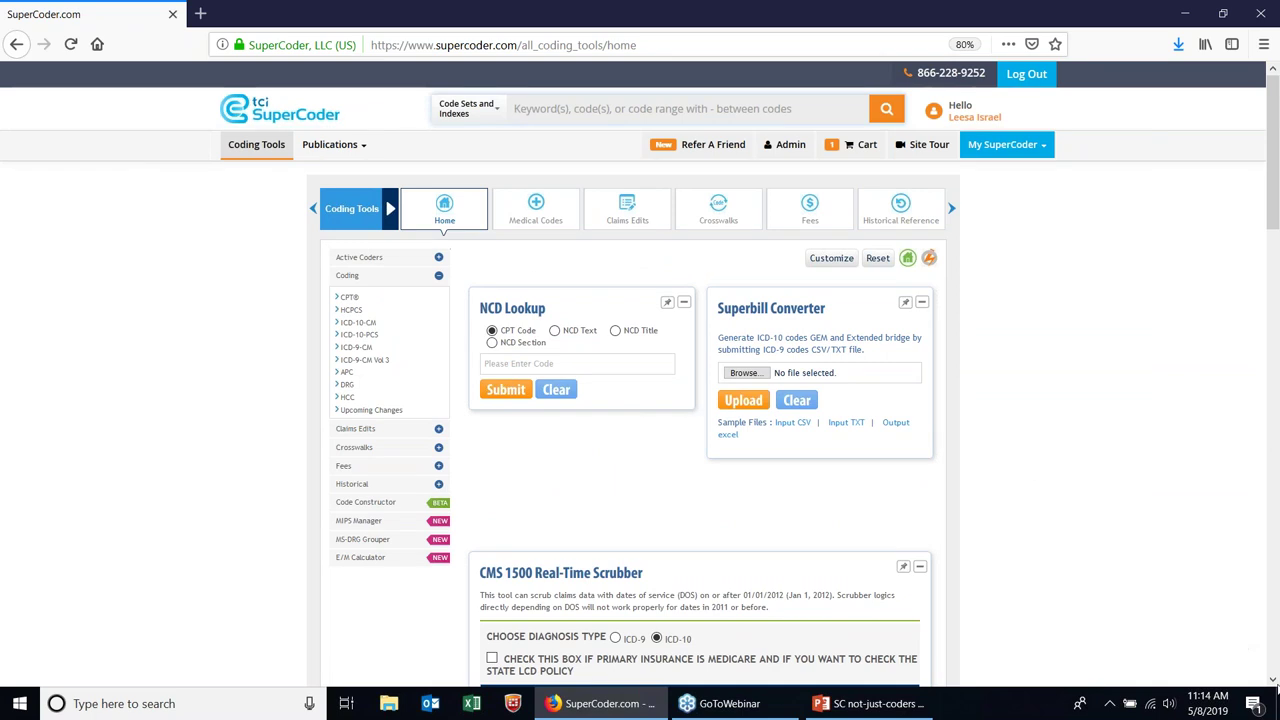
scroll(1273, 679, "down", 5)
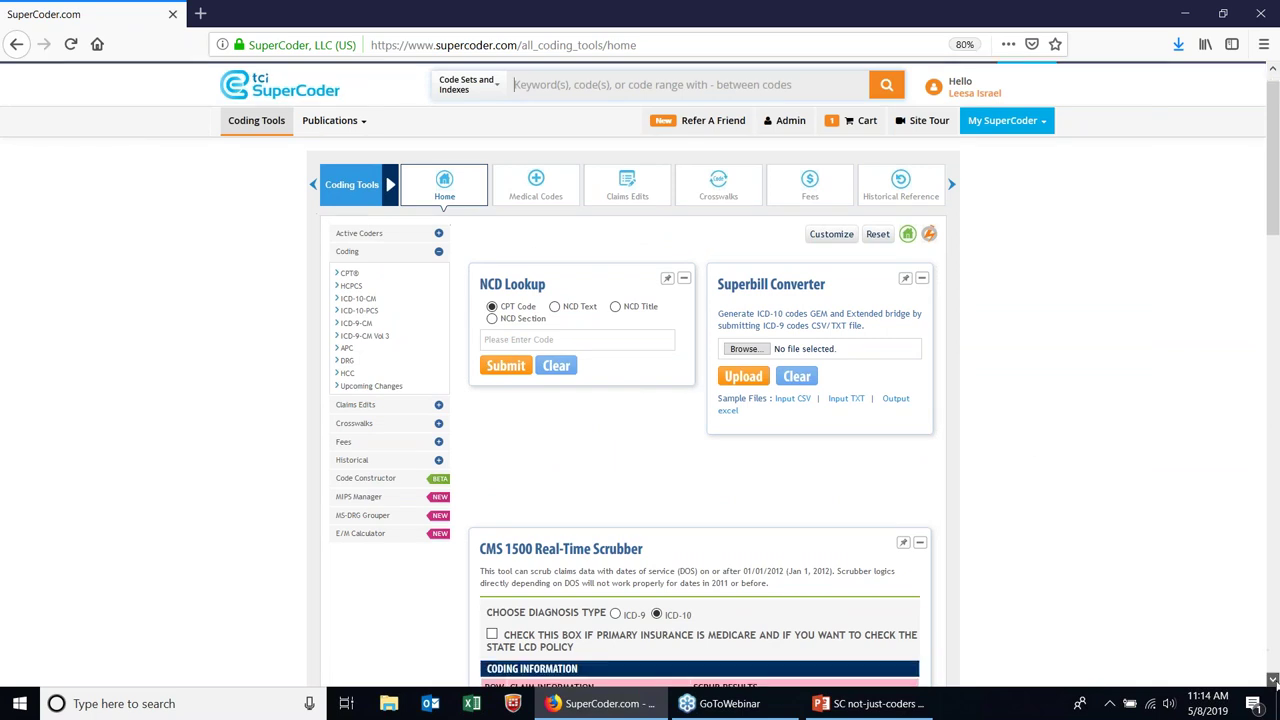
scroll(1273, 679, "down", 8)
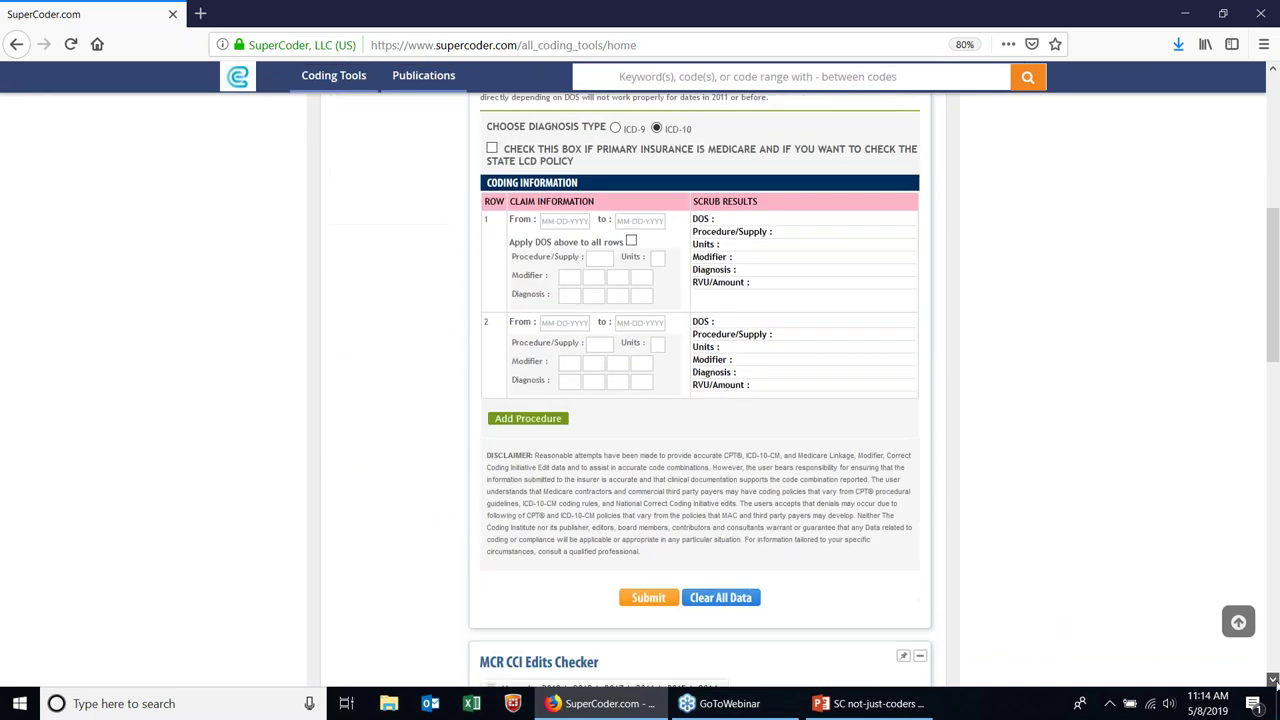
scroll(1273, 679, "down", 1)
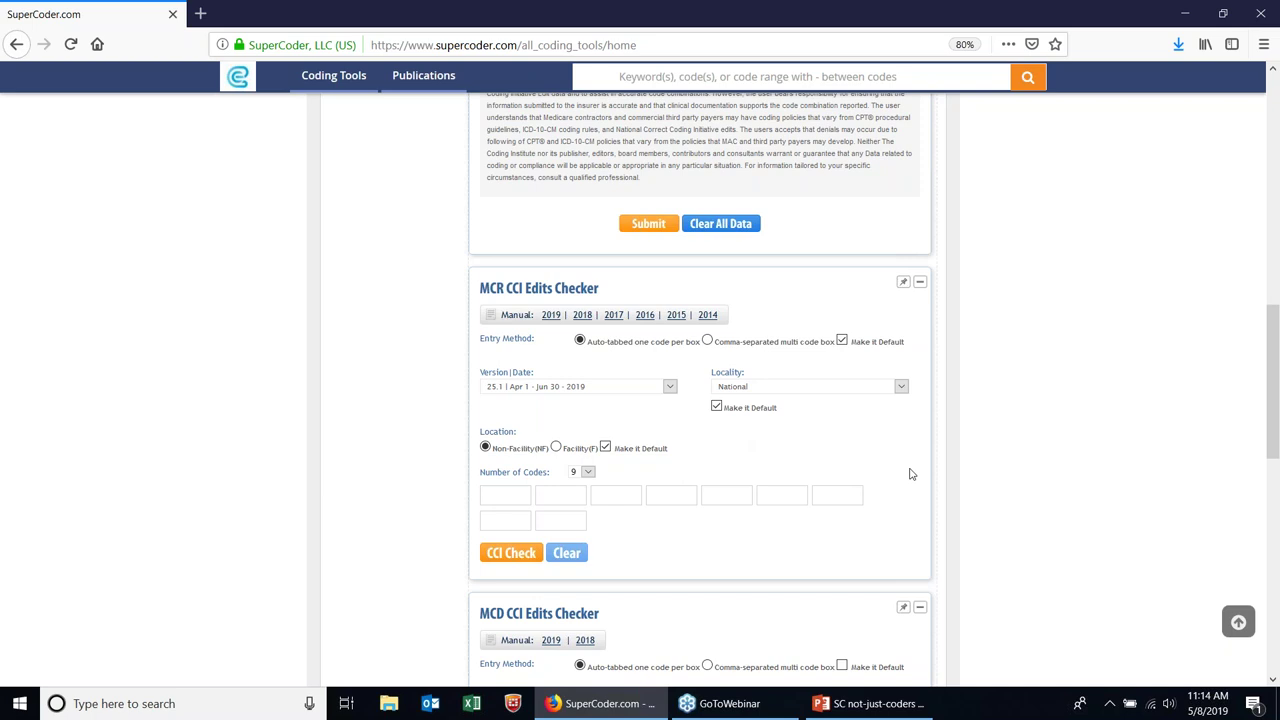
left_click(507, 494)
left_click(671, 391)
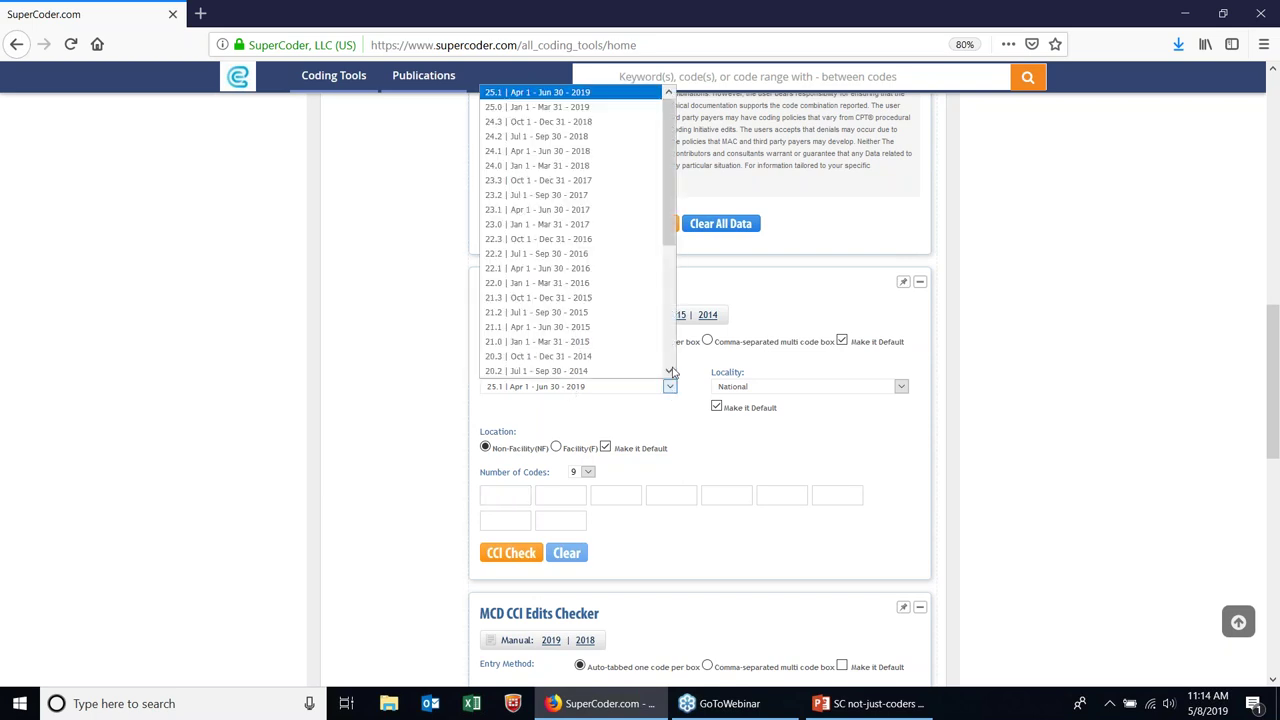
mouse_move(673, 249)
left_mouse_down()
mouse_move(668, 380)
mouse_move(672, 232)
left_mouse_up()
left_click(601, 97)
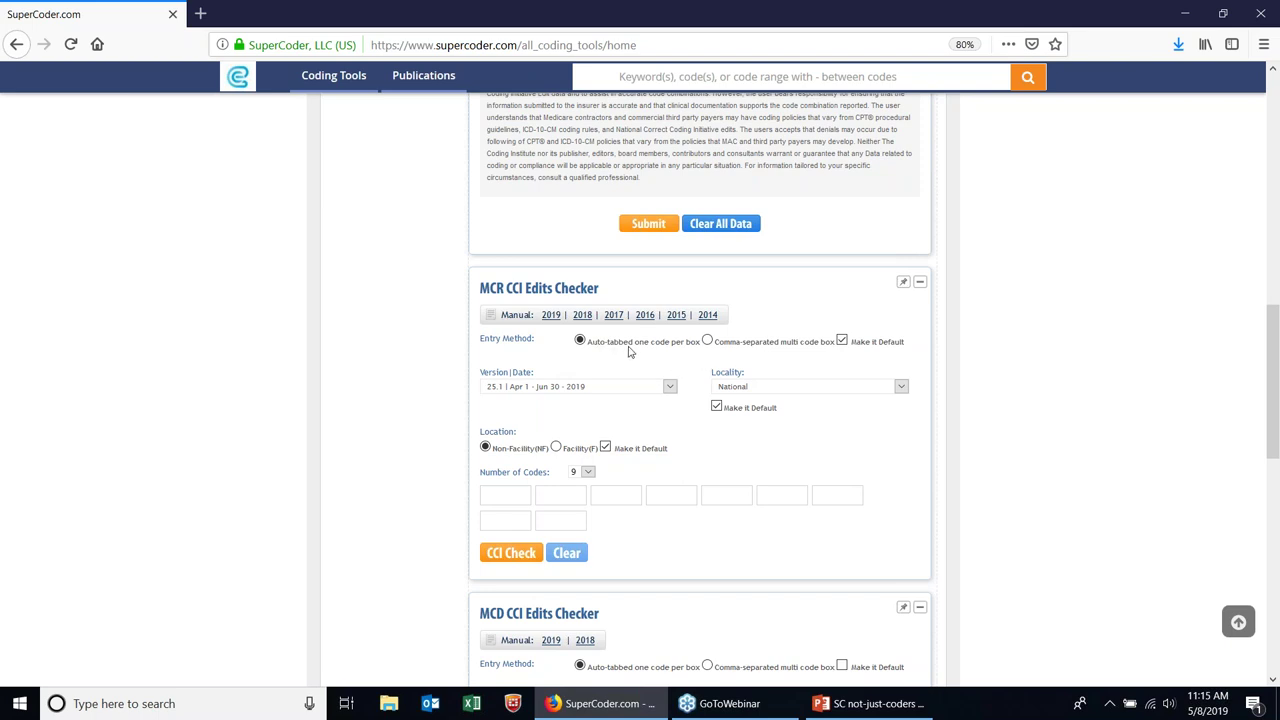
- Enter codes 52000 and 99213, first in separate boxes, then as a comma-separated list
left_click(512, 491)
type("5200")
type("0")
type("99213")
left_click(707, 341)
left_click(591, 480)
type("5200")
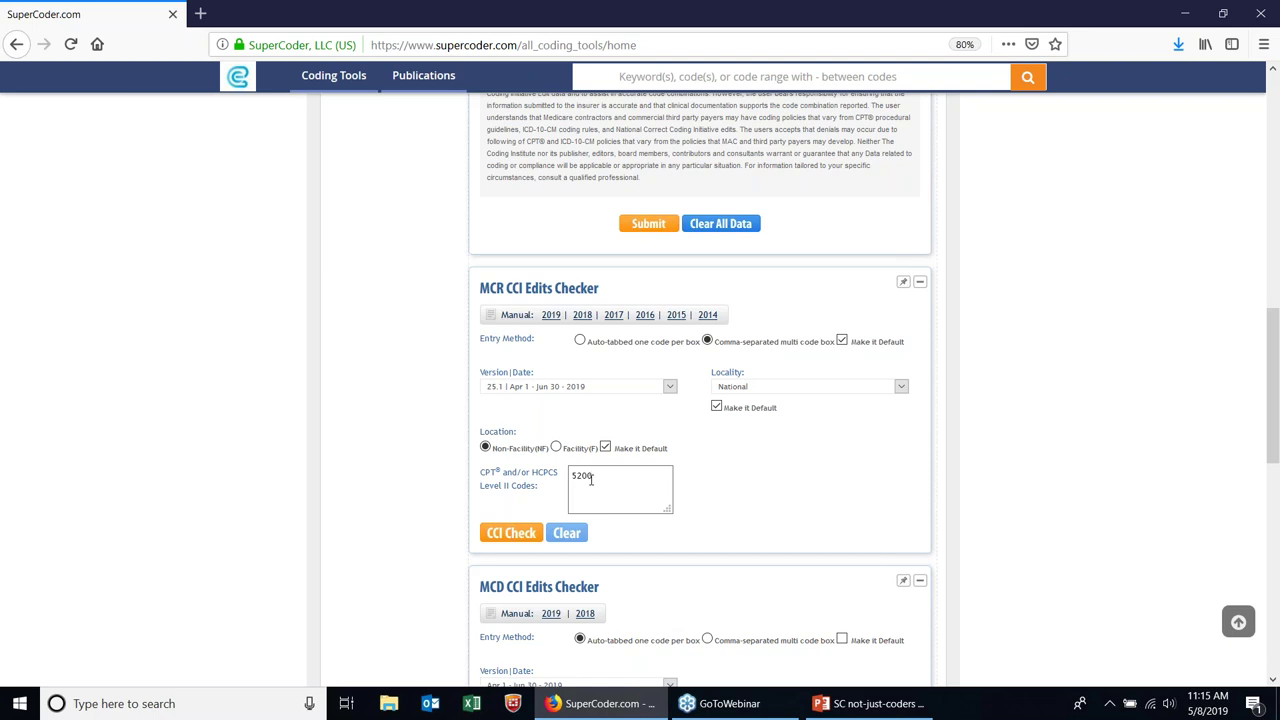
type("0,99213")
- Return to Auto-tabbed code entry and keep the locality as National
left_click(580, 341)
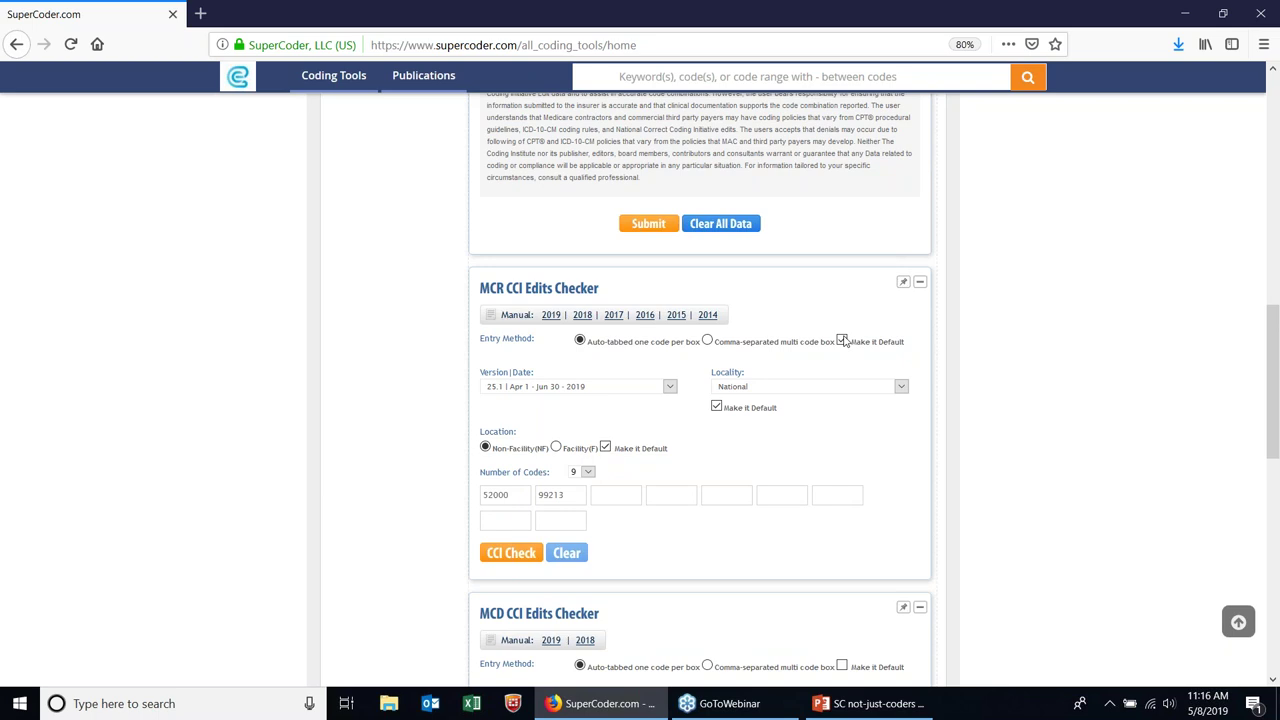
left_click(901, 388)
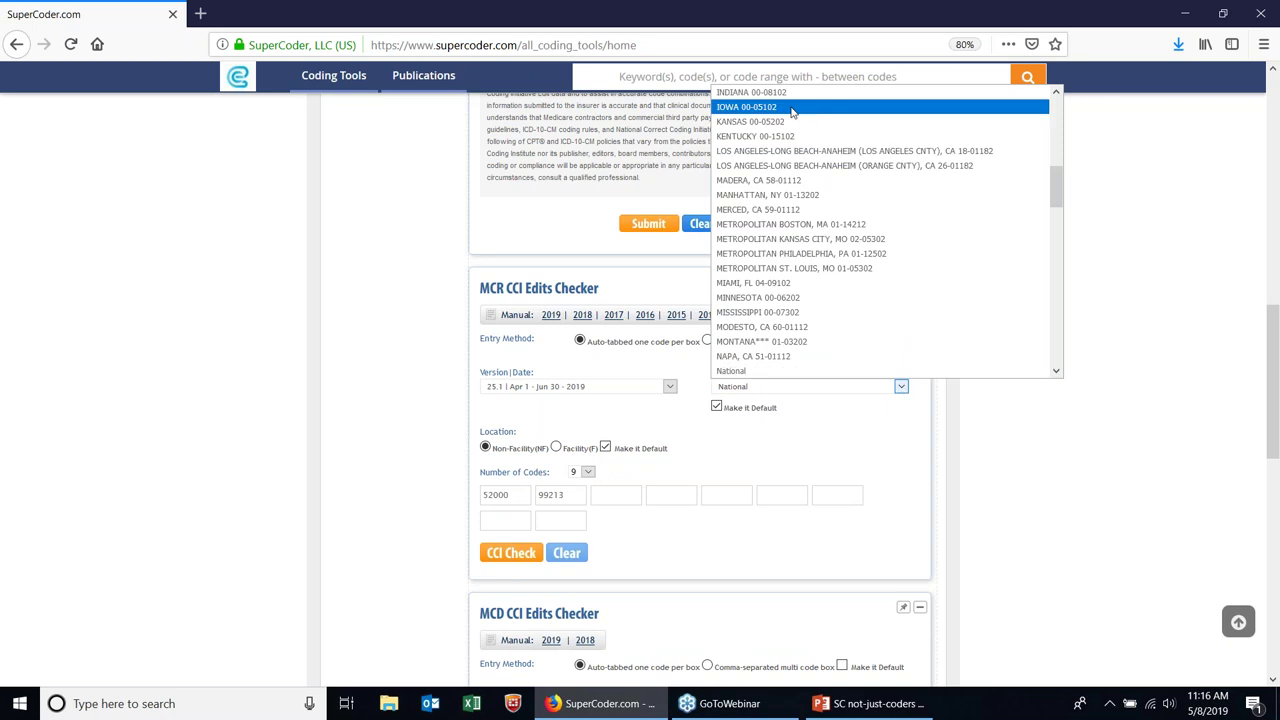
left_click(755, 373)
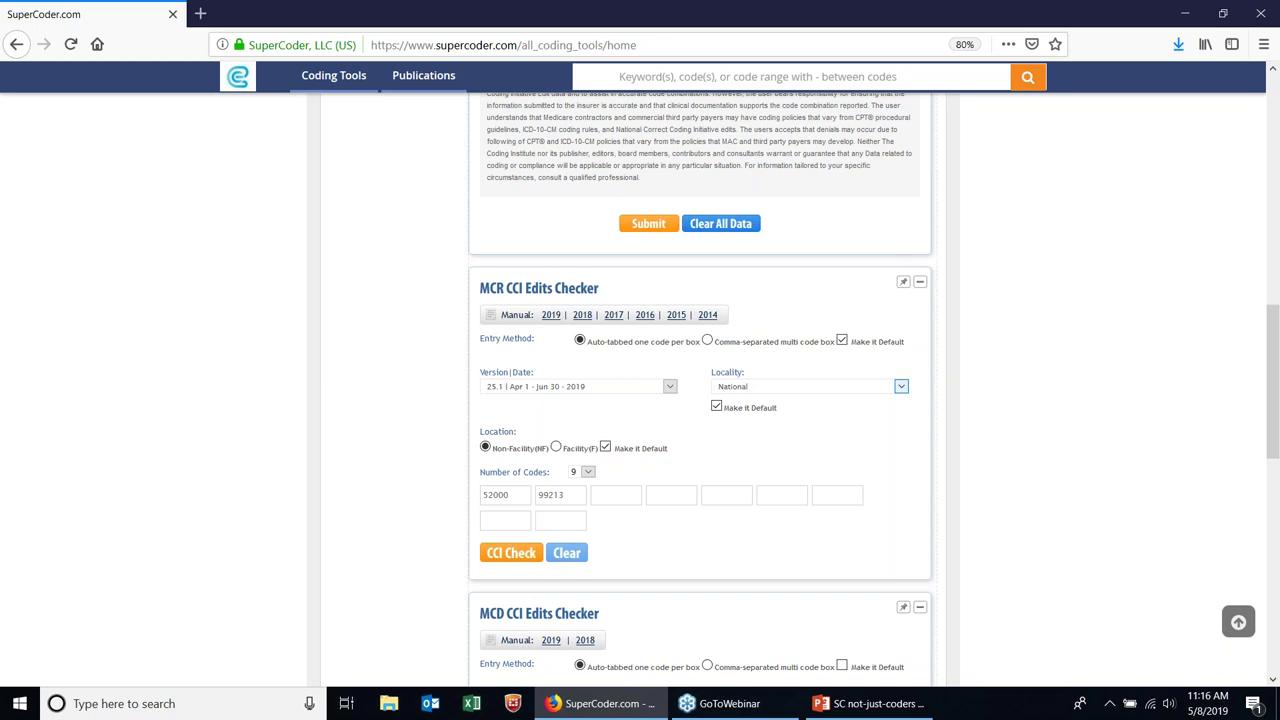
- Run the CCI check for 52000 and 99213, flagging 99213 as column 2
left_click(519, 555)
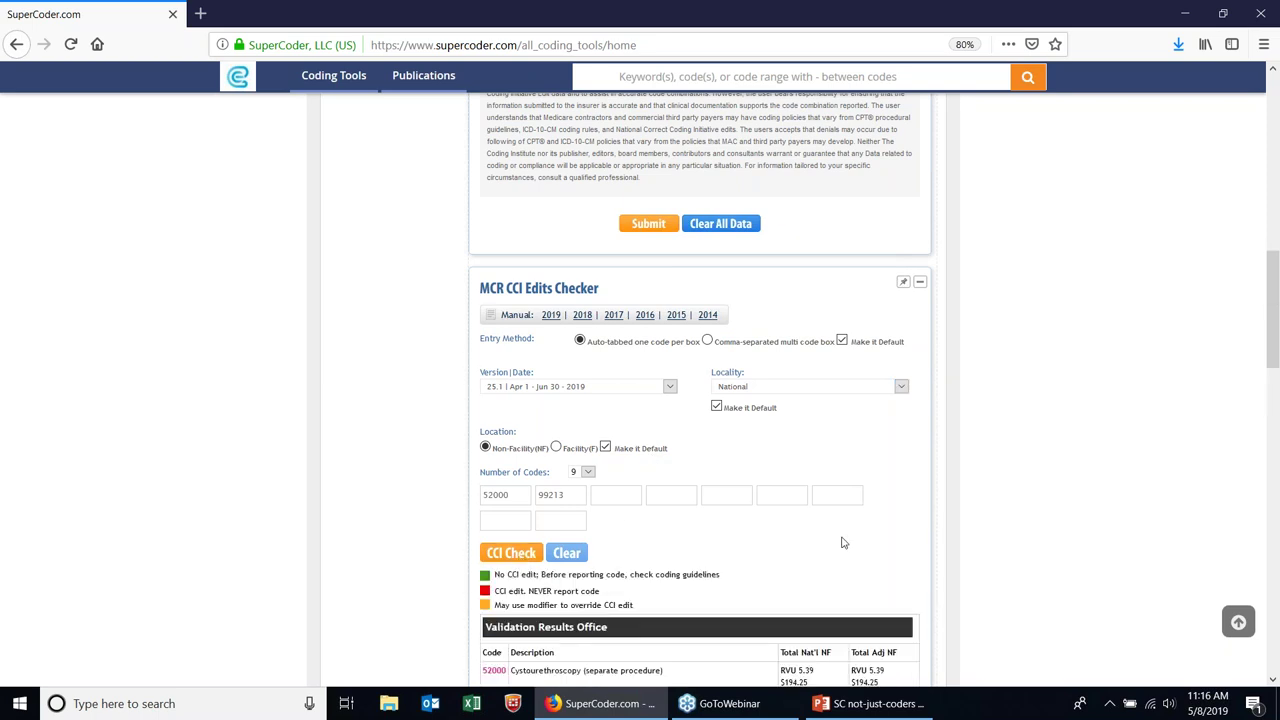
scroll(842, 540, "down", 5)
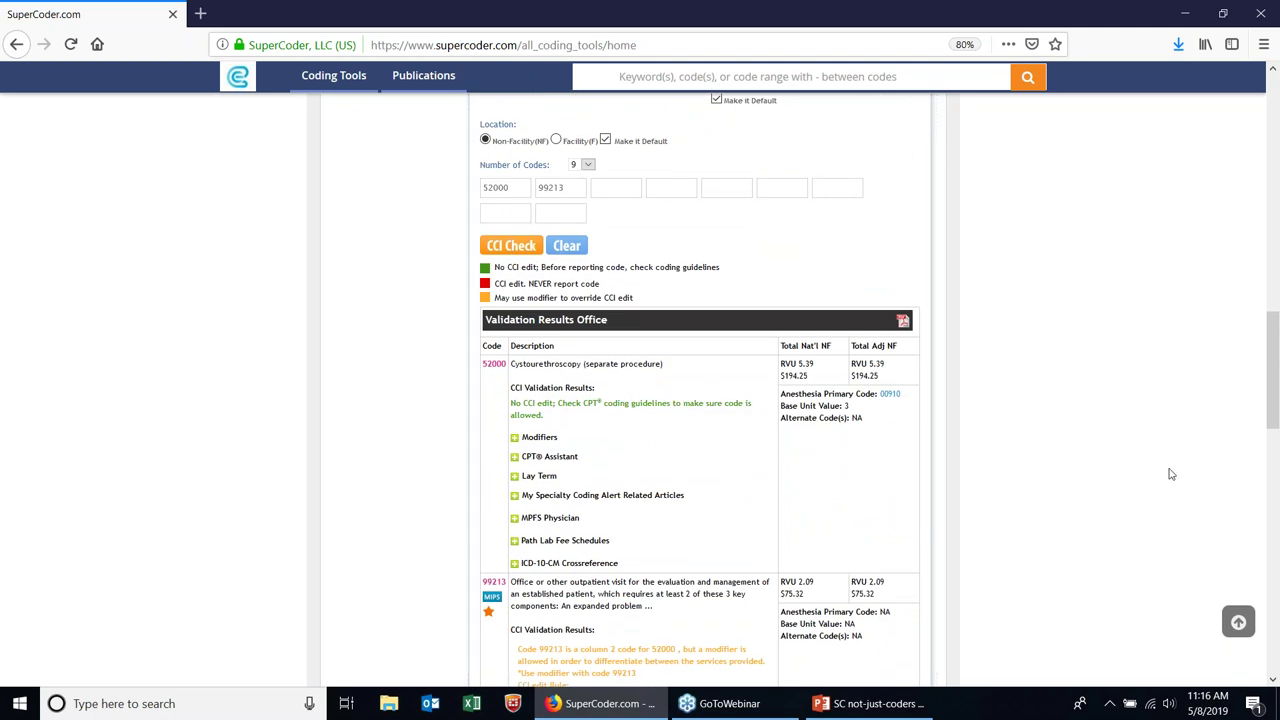
left_click_drag(1274, 400, 1274, 414)
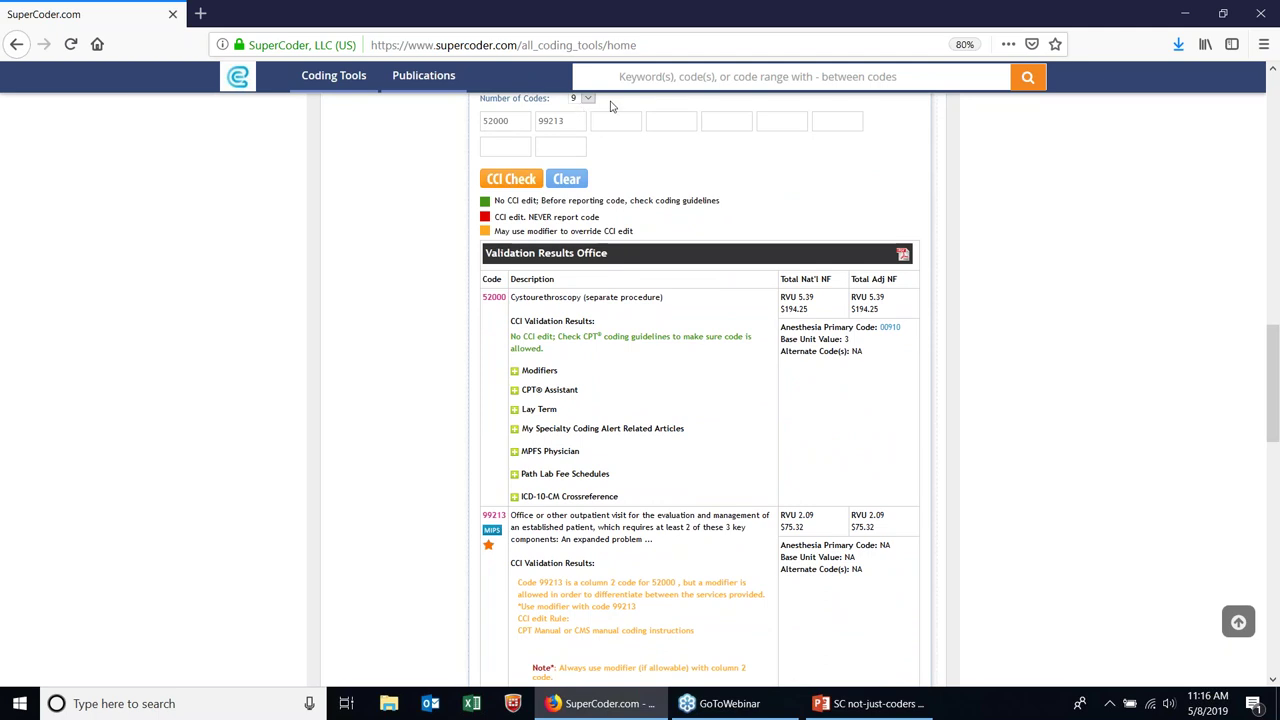
scroll(612, 107, "up", 1)
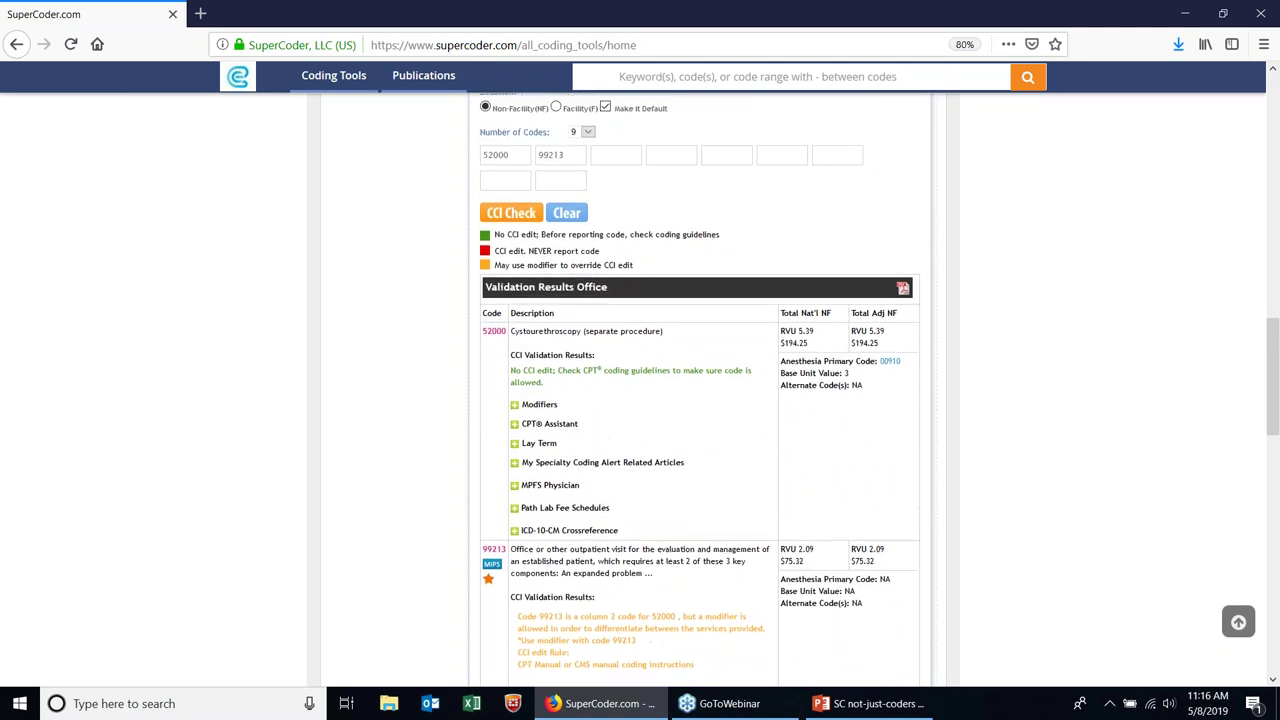
- Leave the code count at 9 and open 52000's CPT detail page in a new tab
left_click(589, 133)
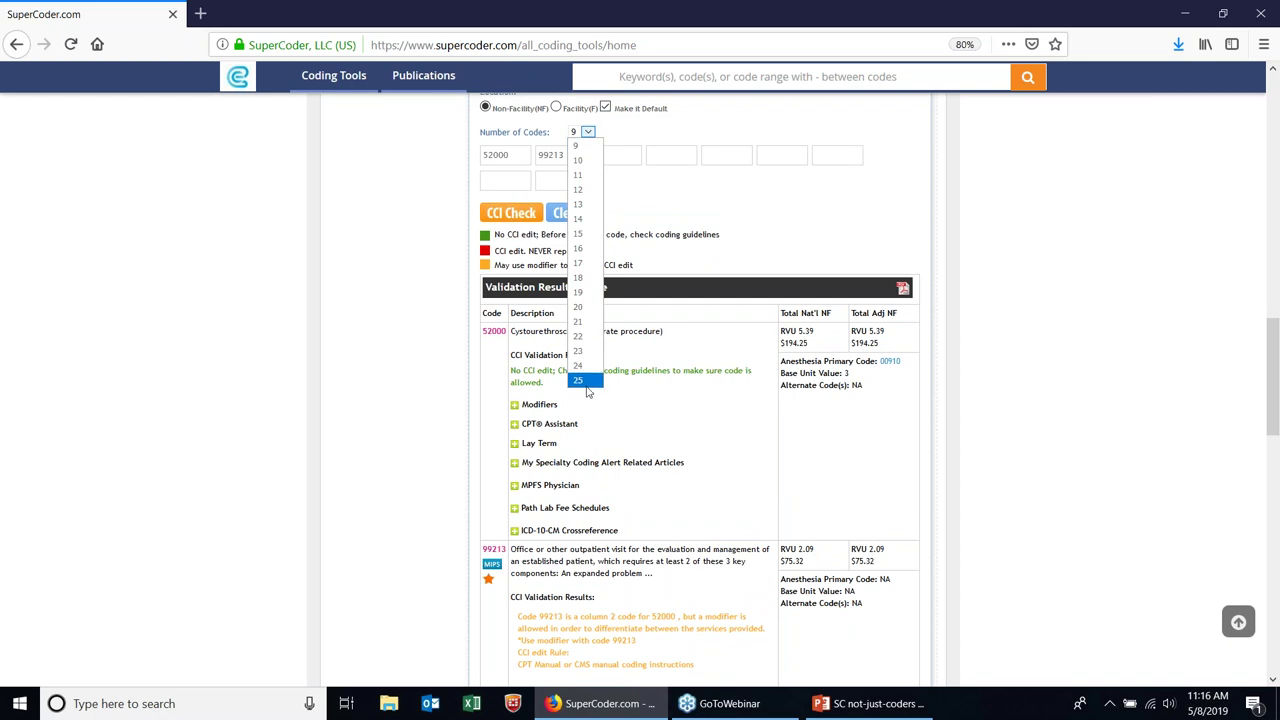
left_click(667, 203)
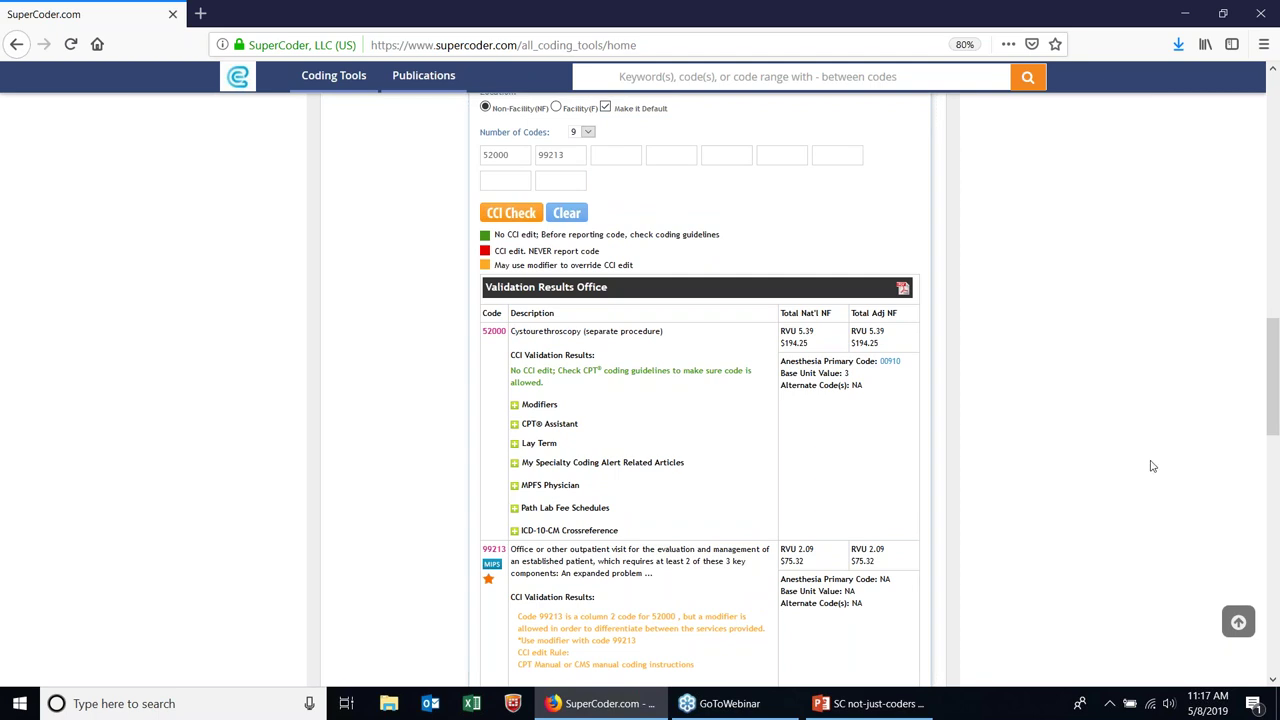
left_click_drag(1276, 416, 1274, 435)
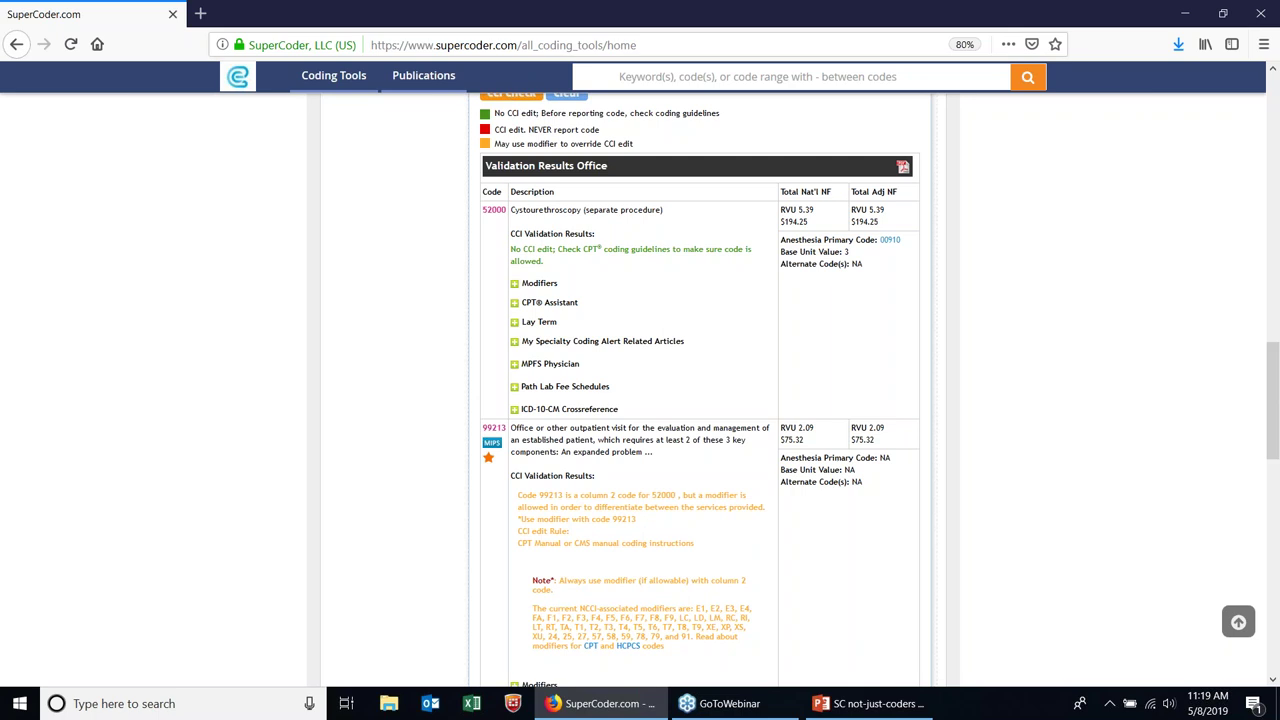
left_click(494, 213)
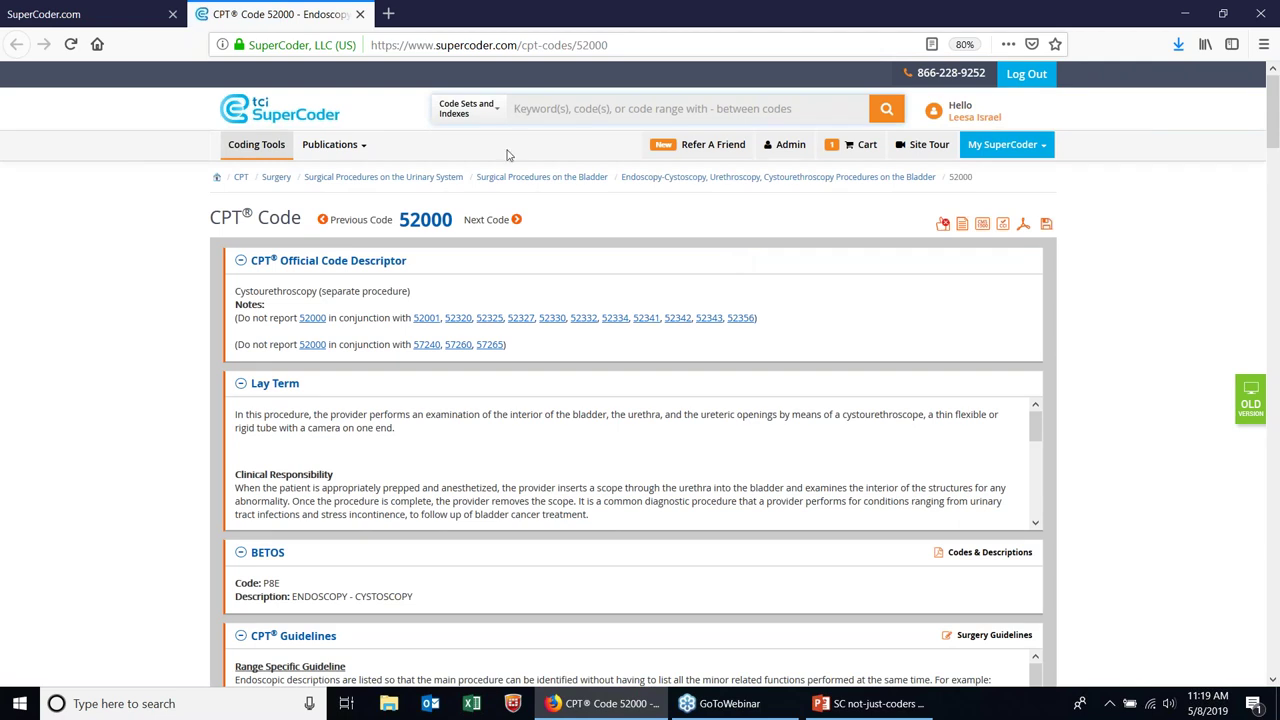
- Return to the SuperCoder.com tab showing the CCI validation results
left_click(57, 20)
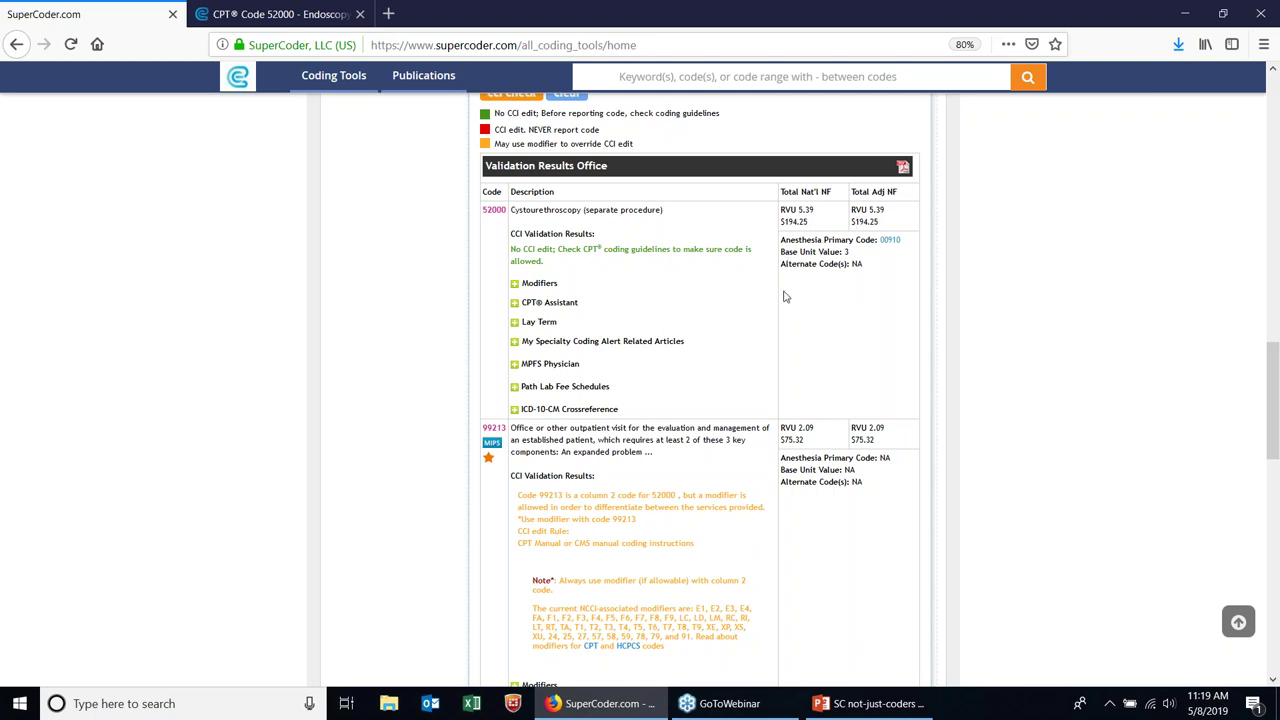
left_click(515, 287)
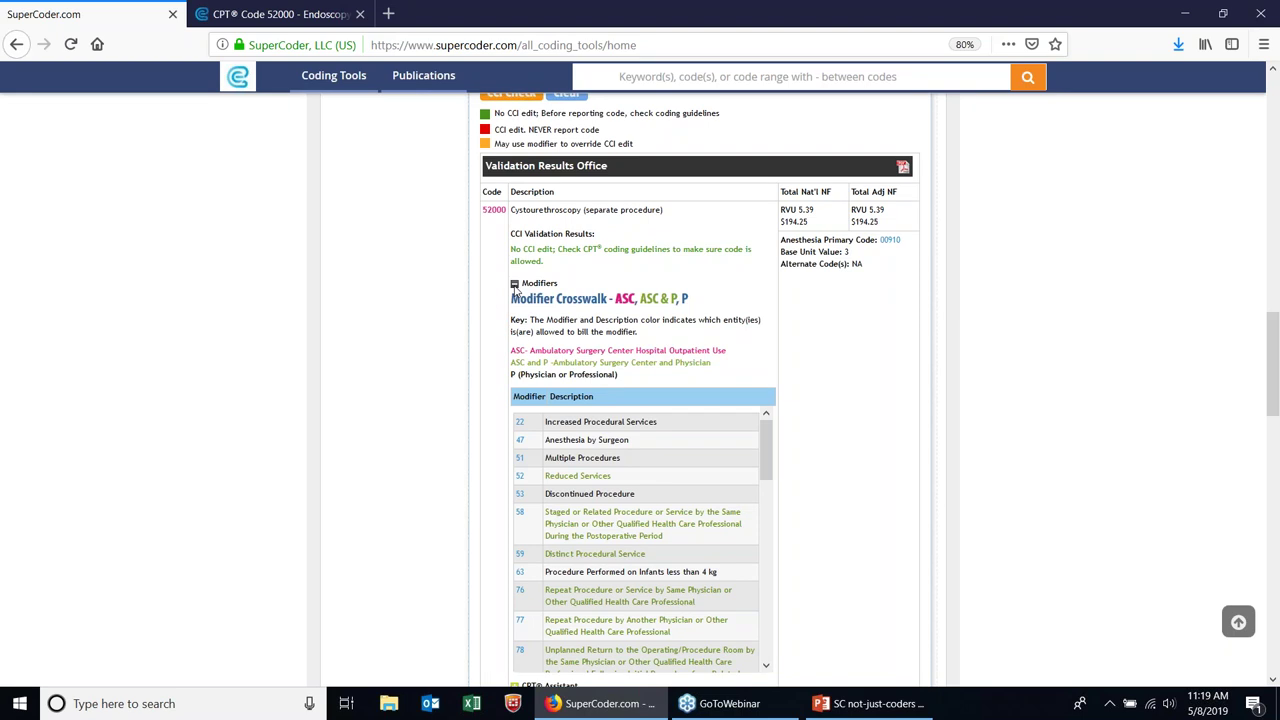
left_click(515, 286)
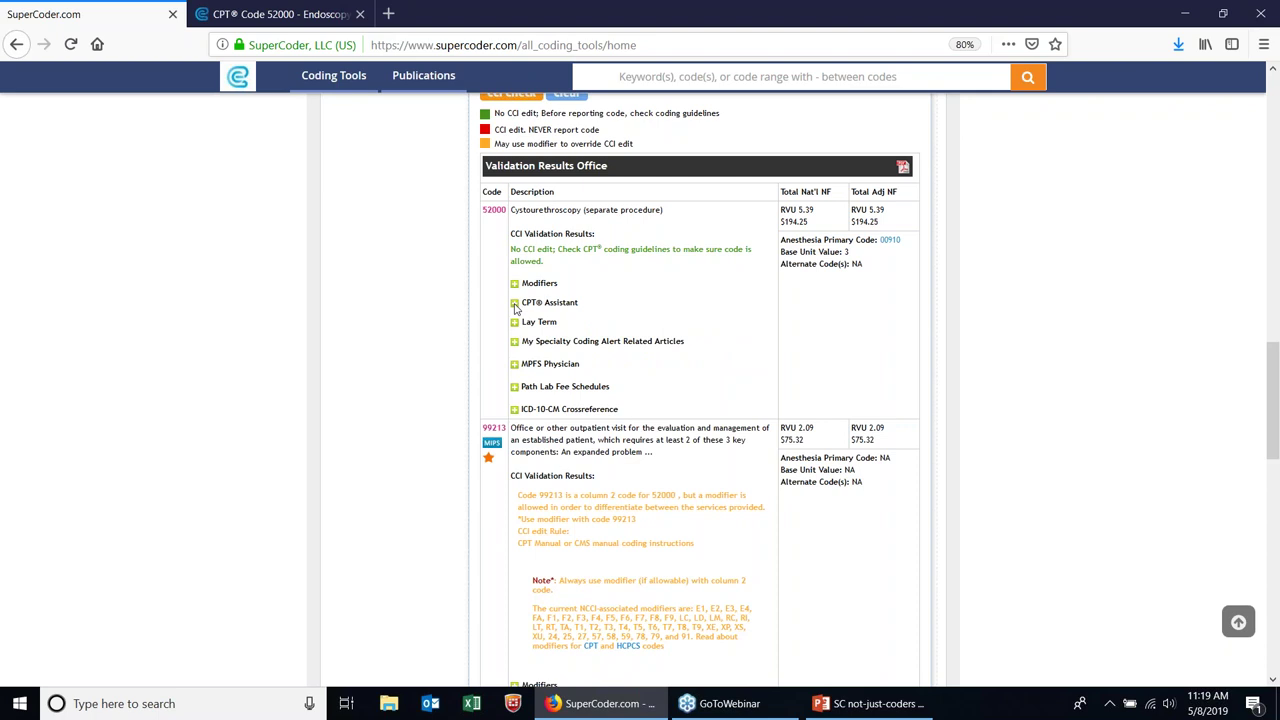
left_click(515, 304)
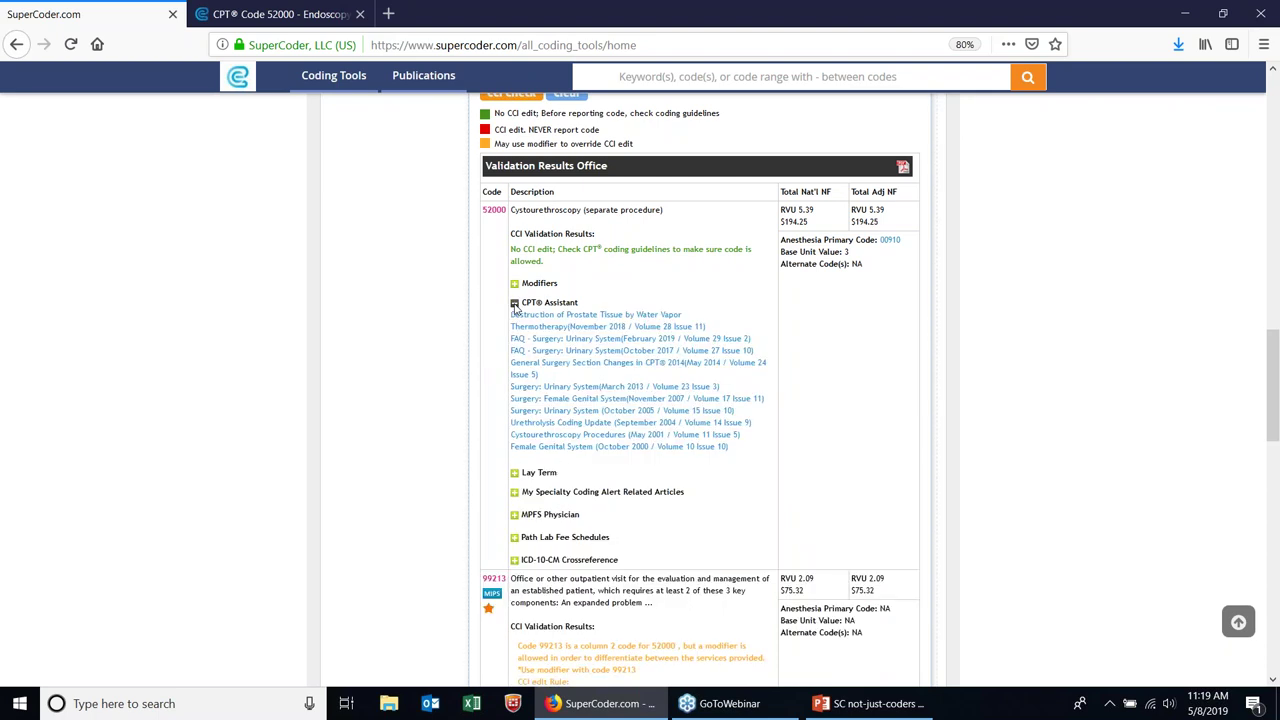
left_click(515, 304)
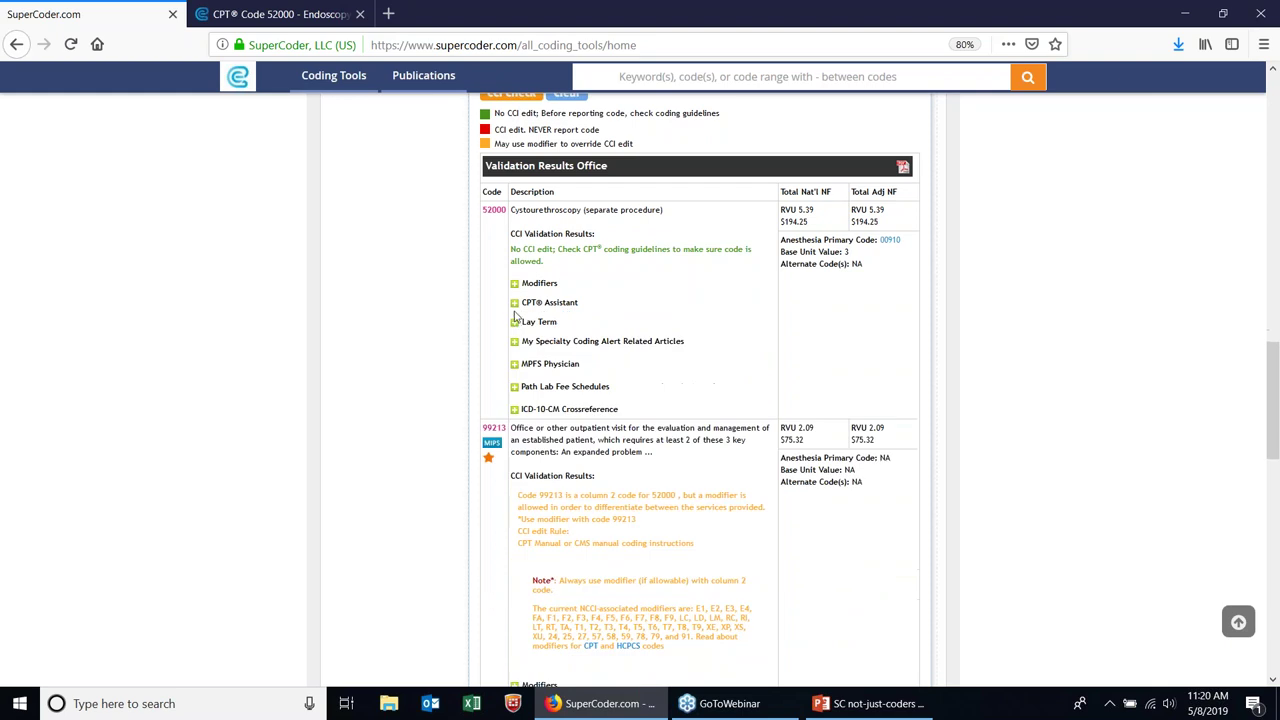
left_click(515, 323)
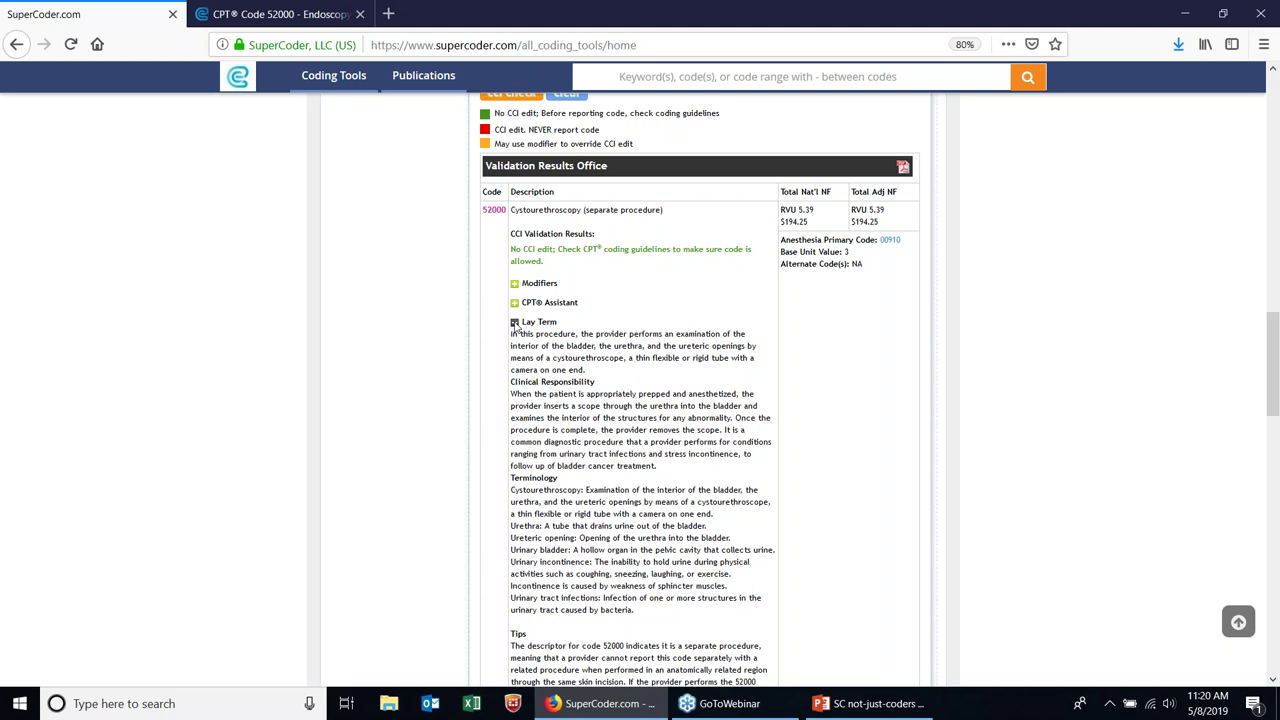
left_click(515, 323)
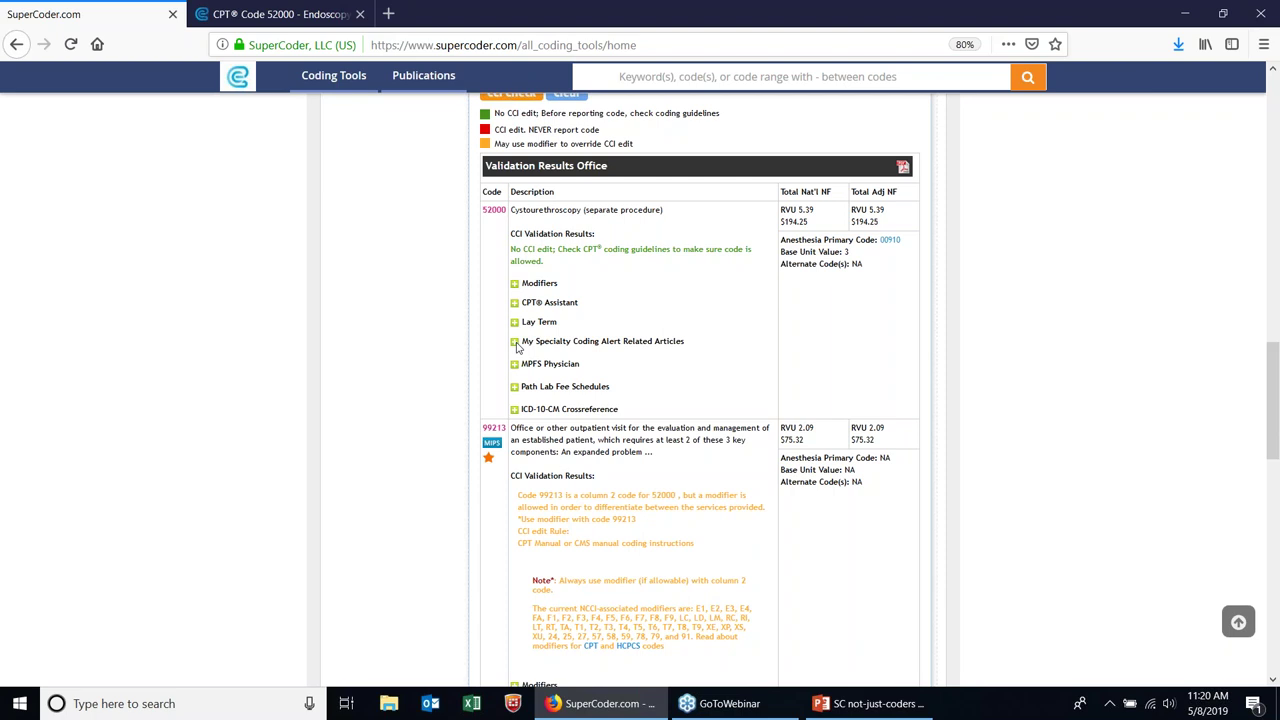
left_click(515, 342)
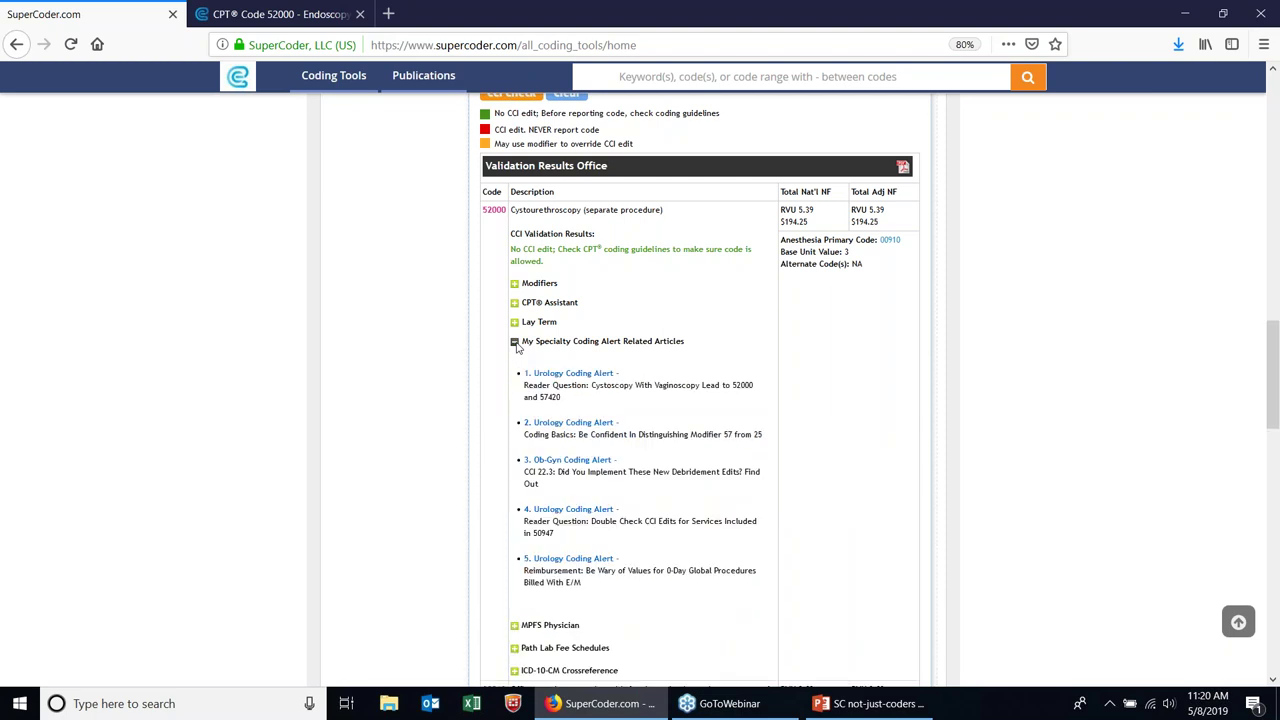
left_click(515, 342)
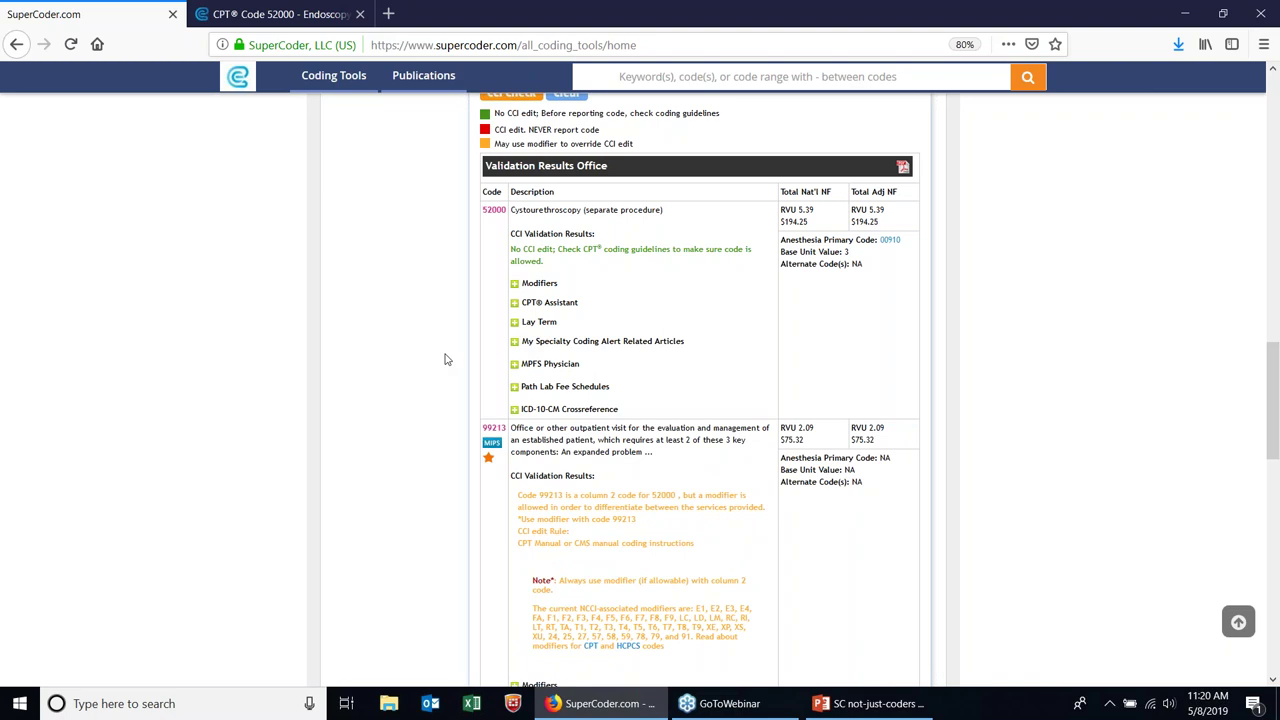
left_click(515, 366)
left_click(514, 364)
left_click(514, 410)
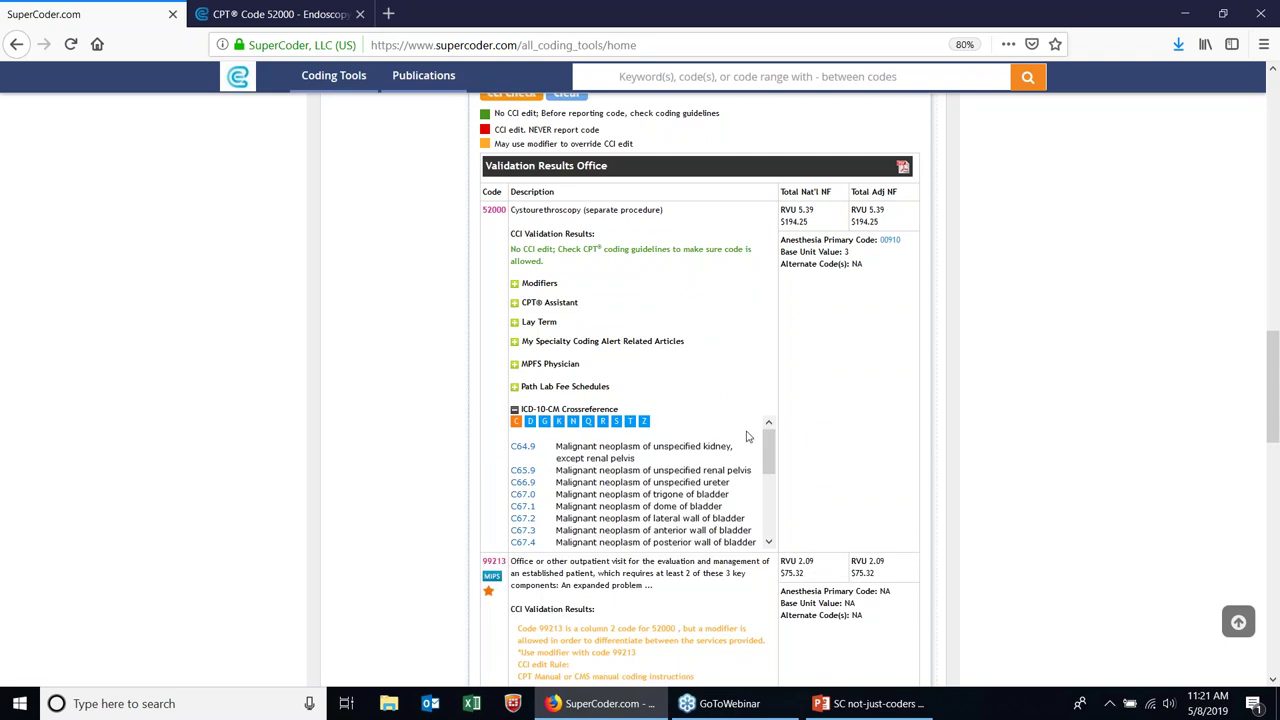
left_click_drag(769, 458, 769, 518)
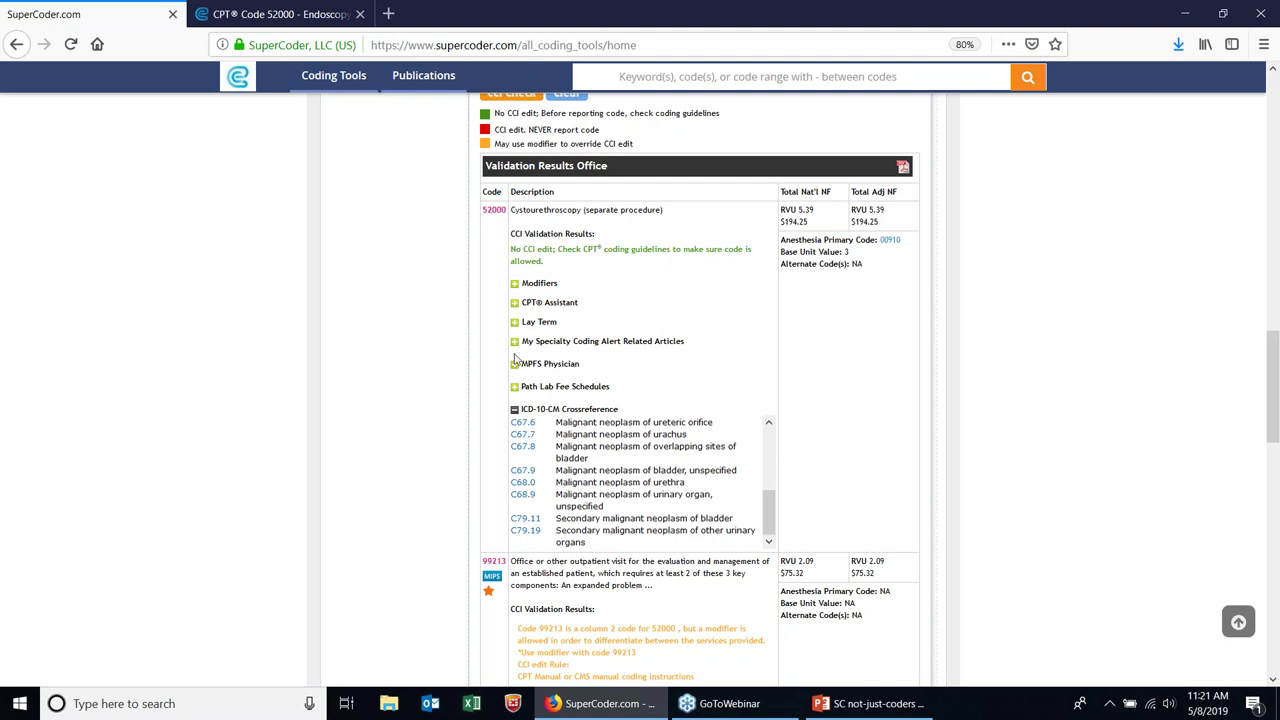
left_click(514, 409)
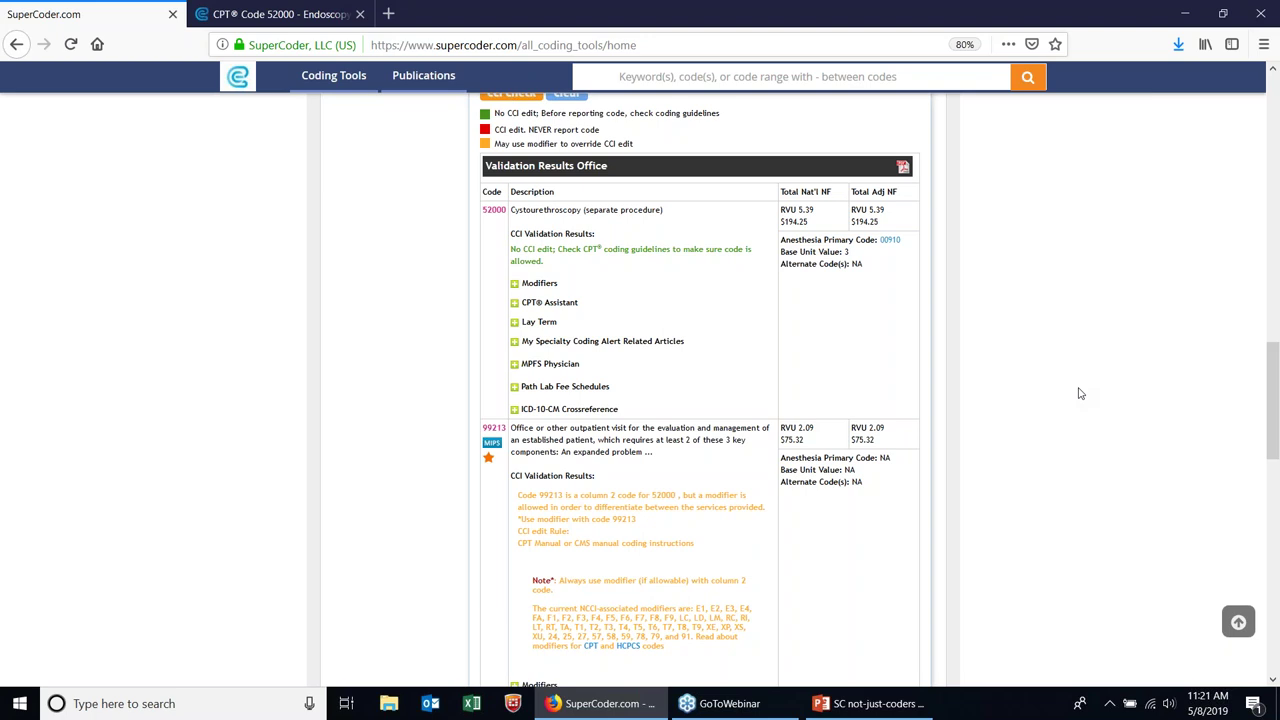
- Reload the Coding Tools home page via the SuperCoder logo and scroll through its tools
left_click_drag(1271, 400, 1250, 113)
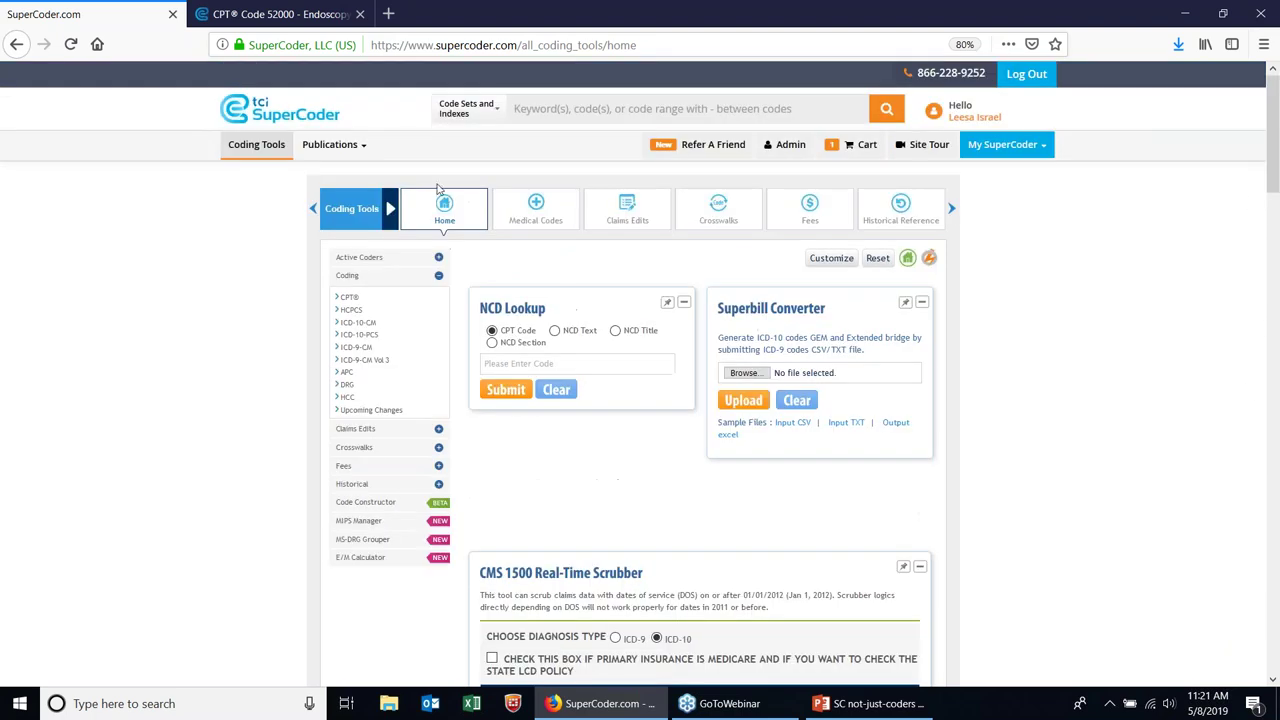
left_click(279, 120)
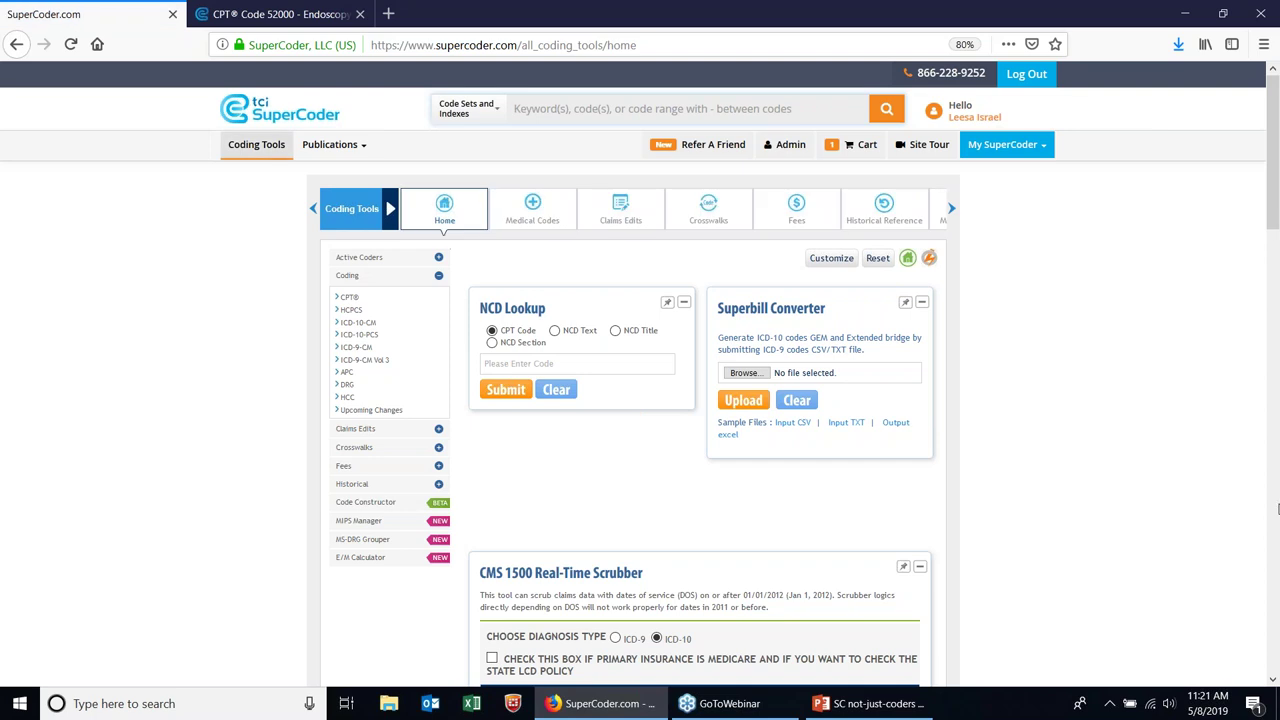
left_click(1273, 681)
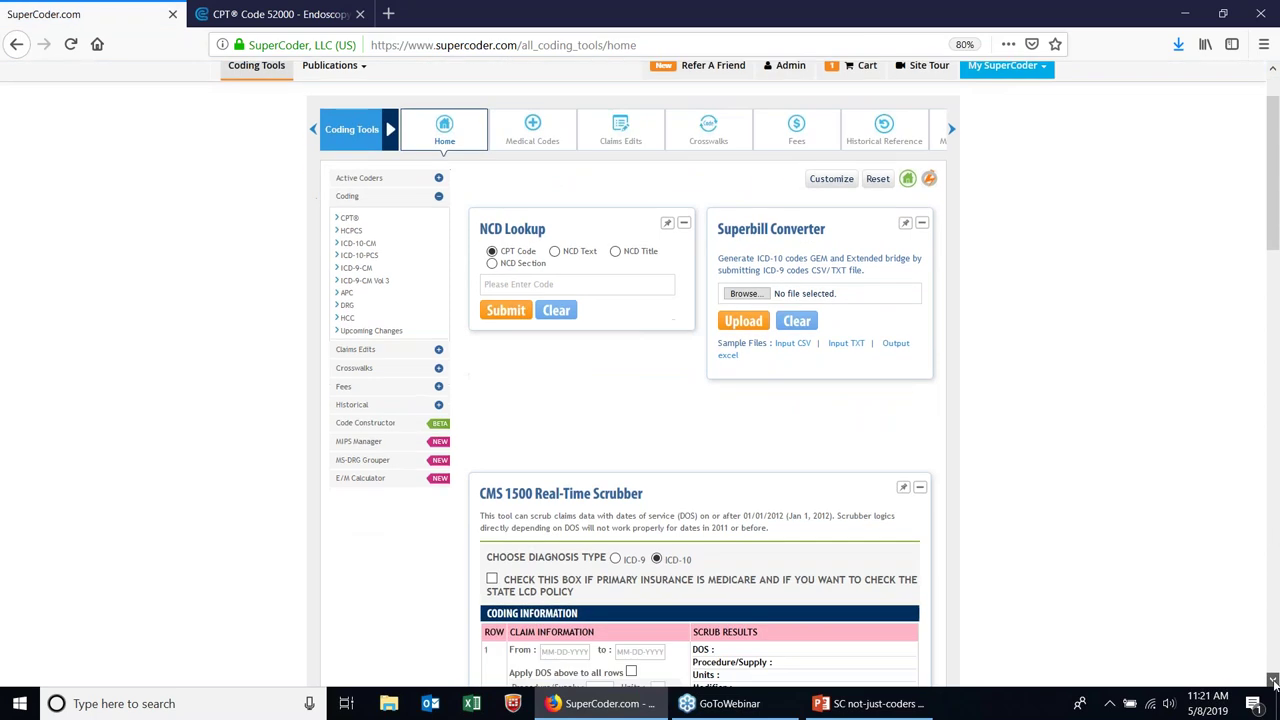
left_click_drag(1273, 681, 1273, 681)
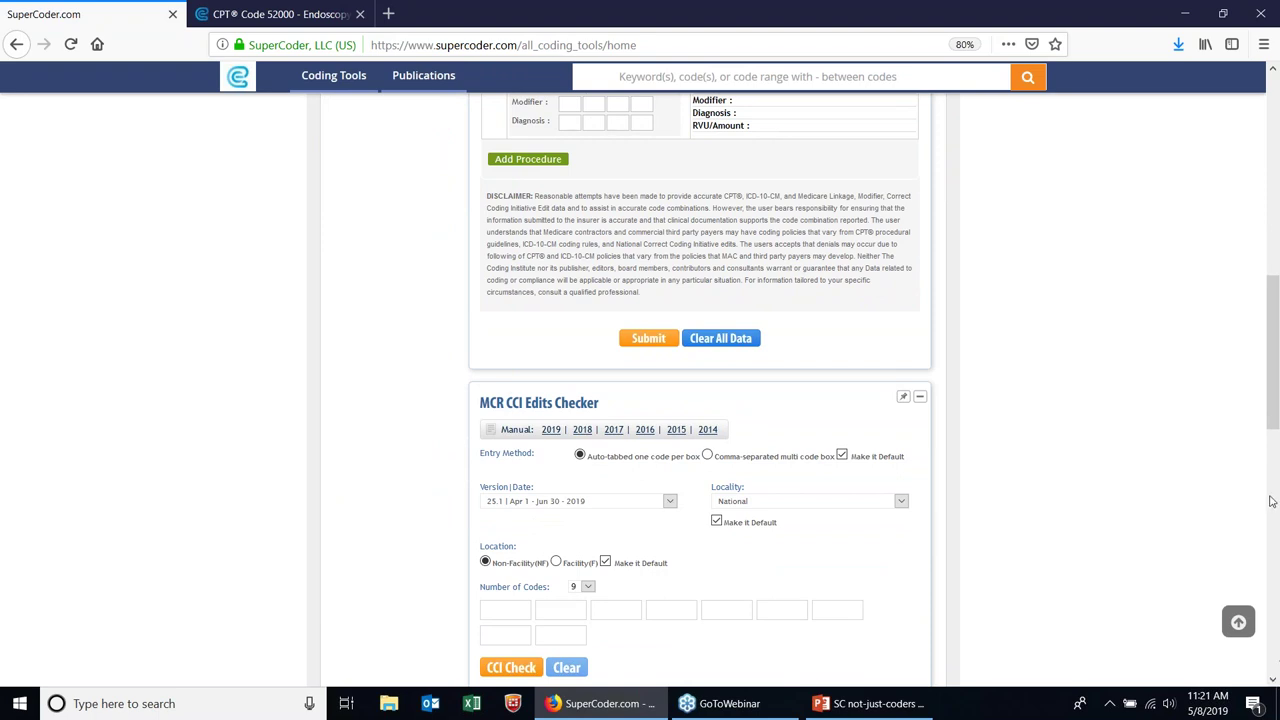
left_click_drag(1273, 402, 1263, 200)
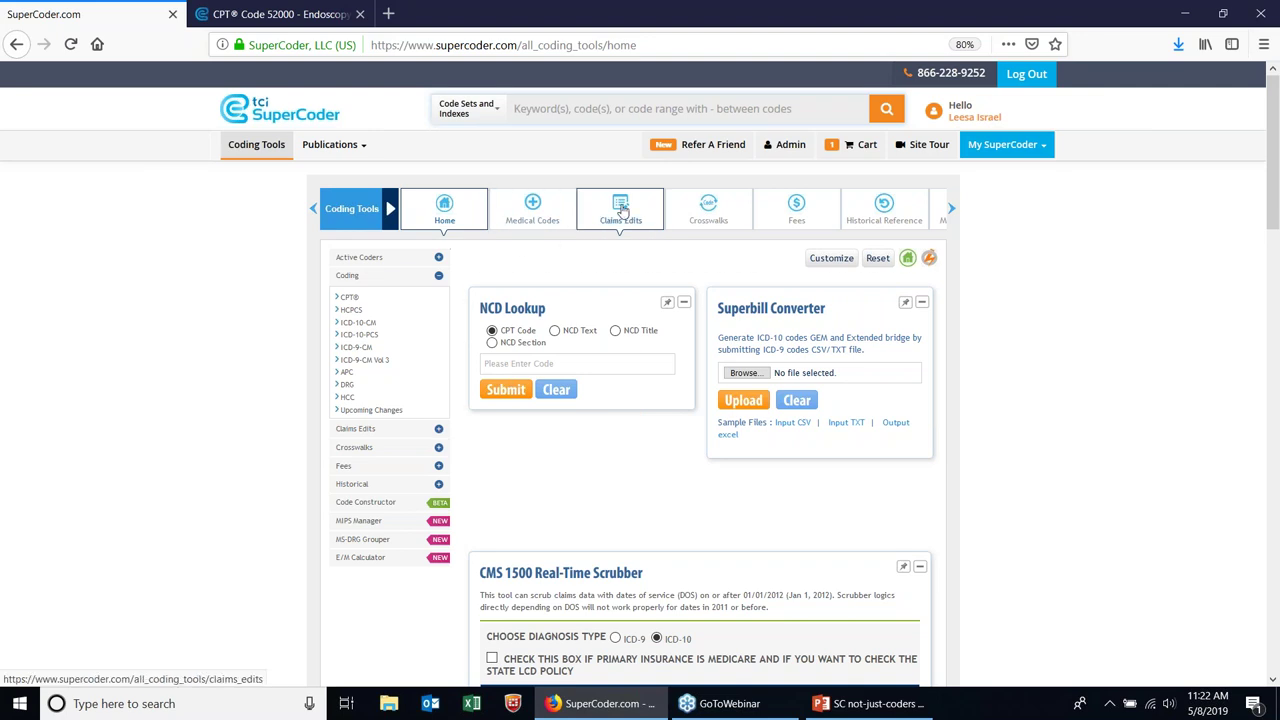
- Expand the Claims Edits group in the Coding Tools panel to reveal the scrubber and CCI checkers
left_click(438, 431)
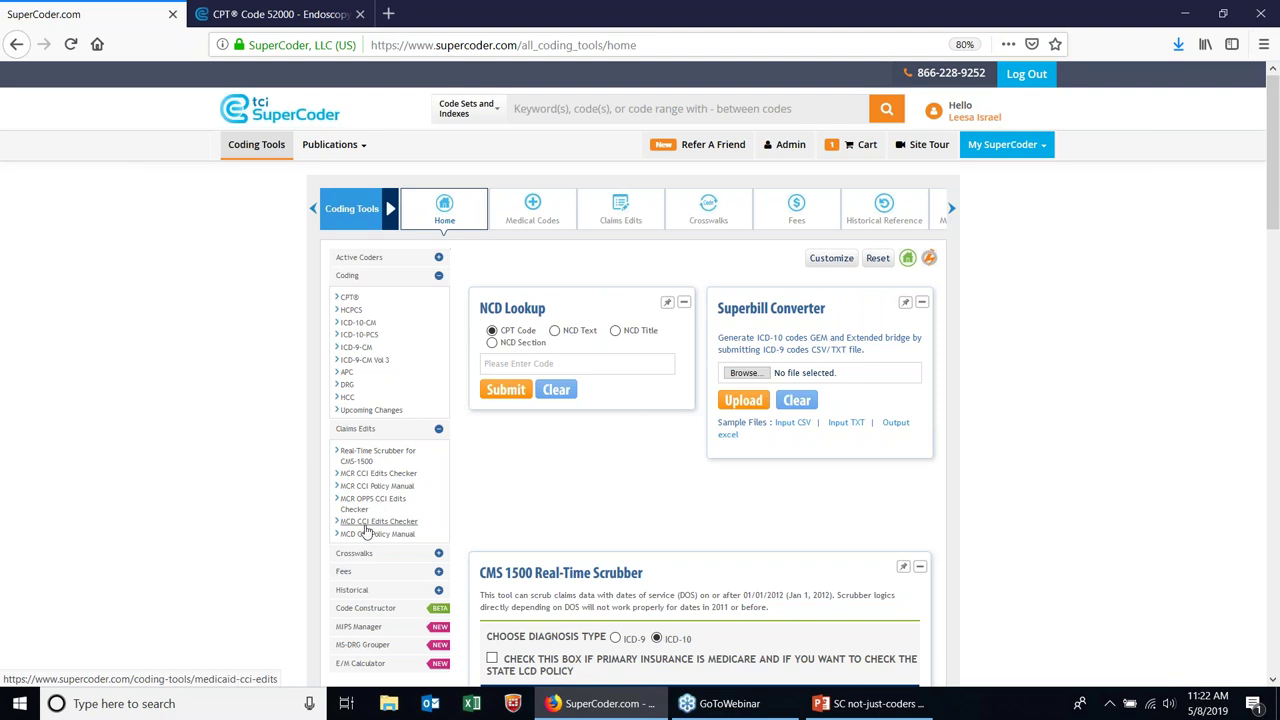
- Open the Real-Time Scrubber for CMS-1500 in a new tab
left_click(367, 455)
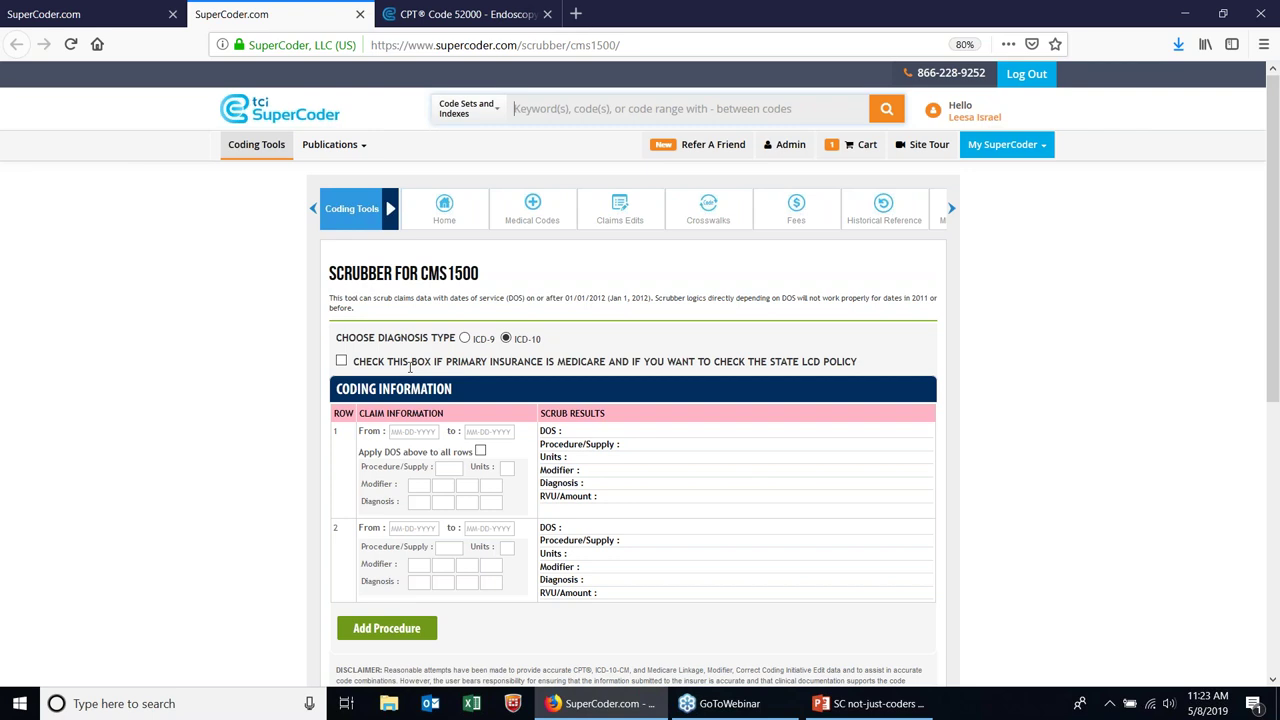
- Review the Medicare LCD contractor type and state lists, then leave the Medicare LCD check off
left_click(341, 362)
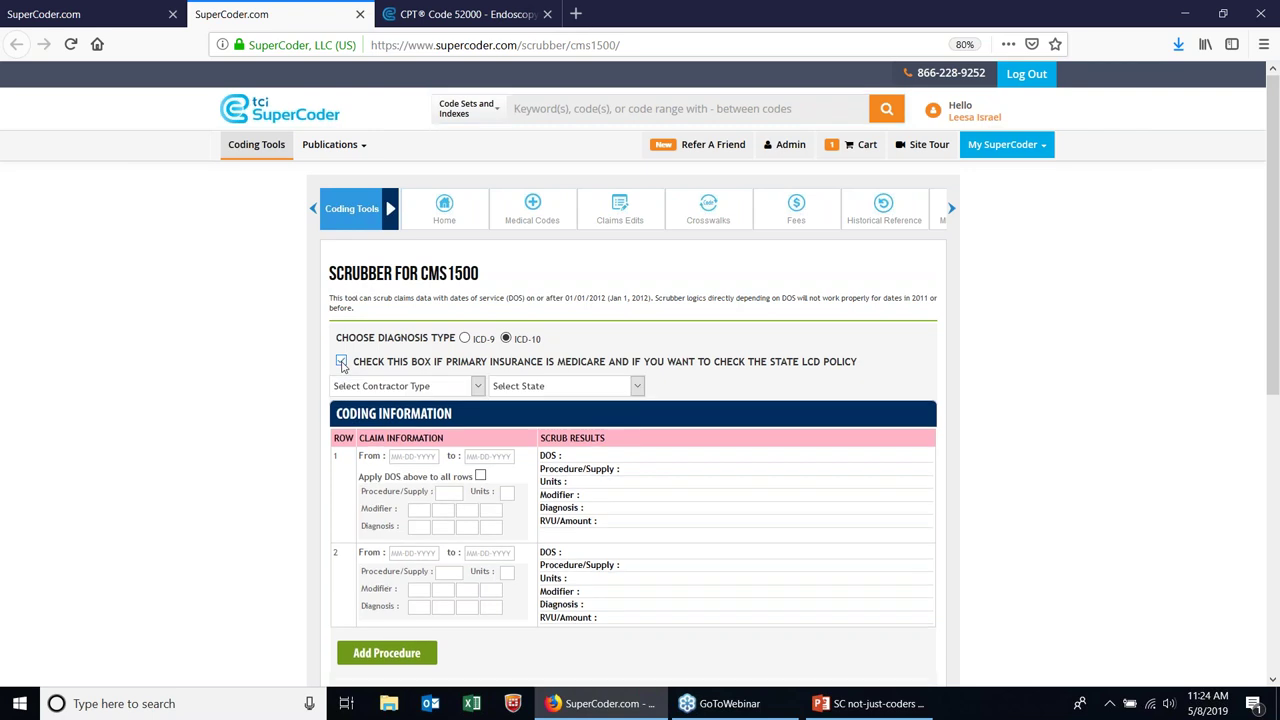
left_click(478, 390)
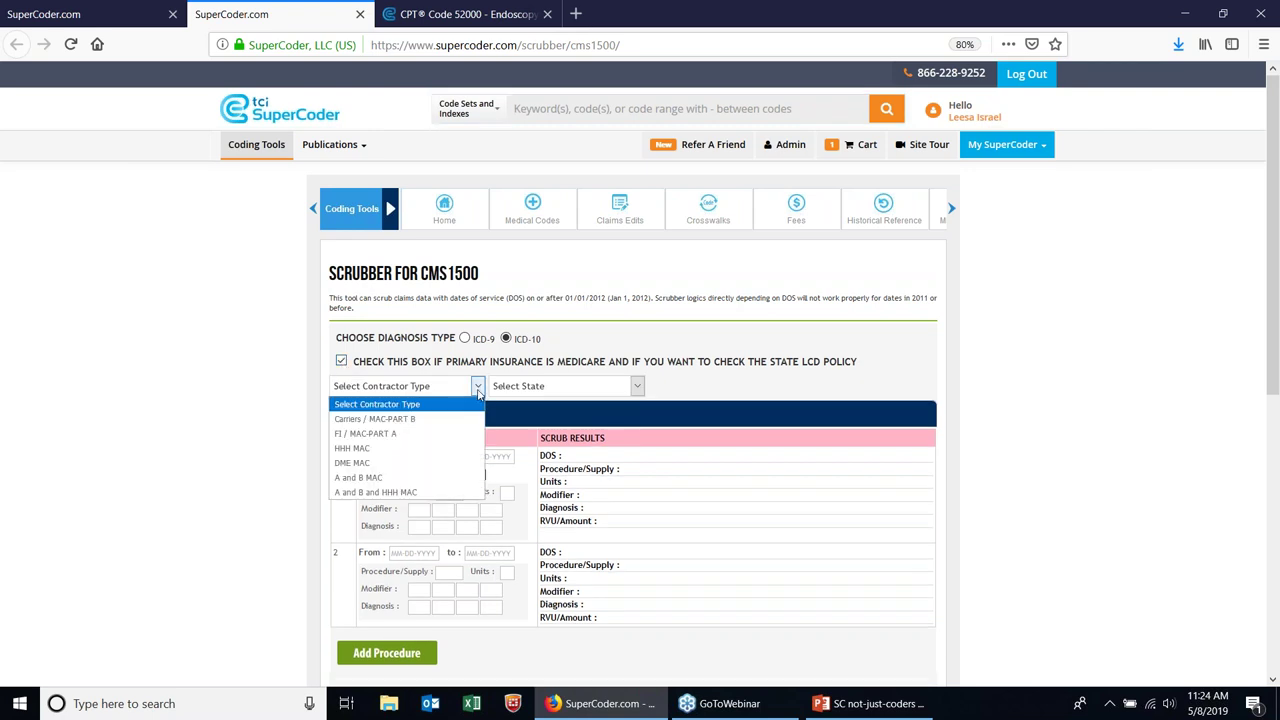
left_click(478, 393)
left_click(637, 388)
left_click(637, 388)
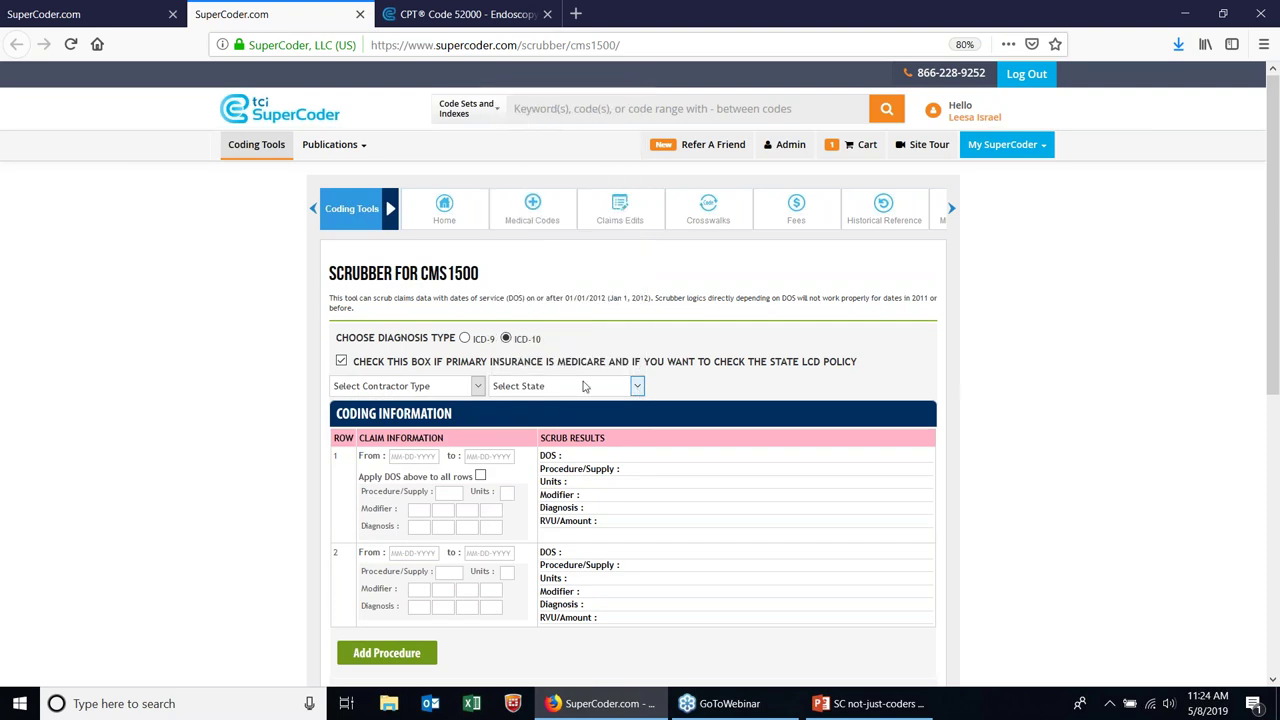
left_click(341, 362)
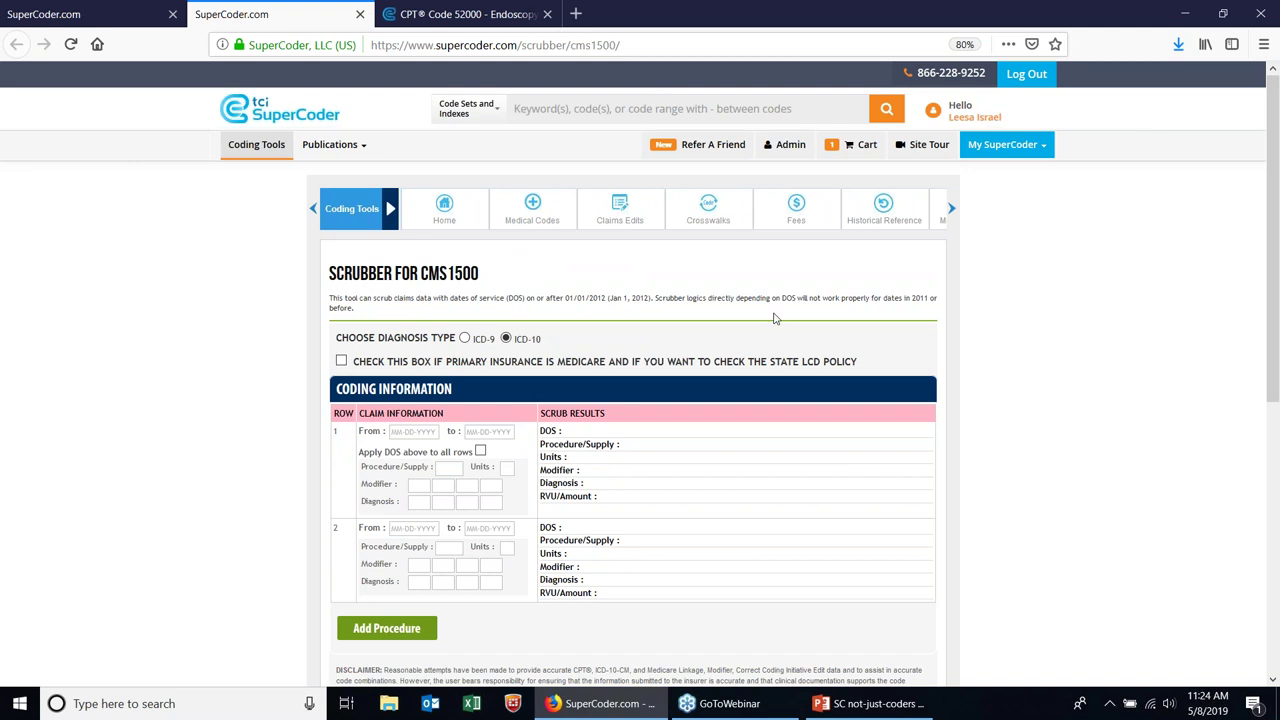
- Set row 1's service dates to 05-01-2019 through 05-01-2019 and apply them to all rows
left_click(421, 432)
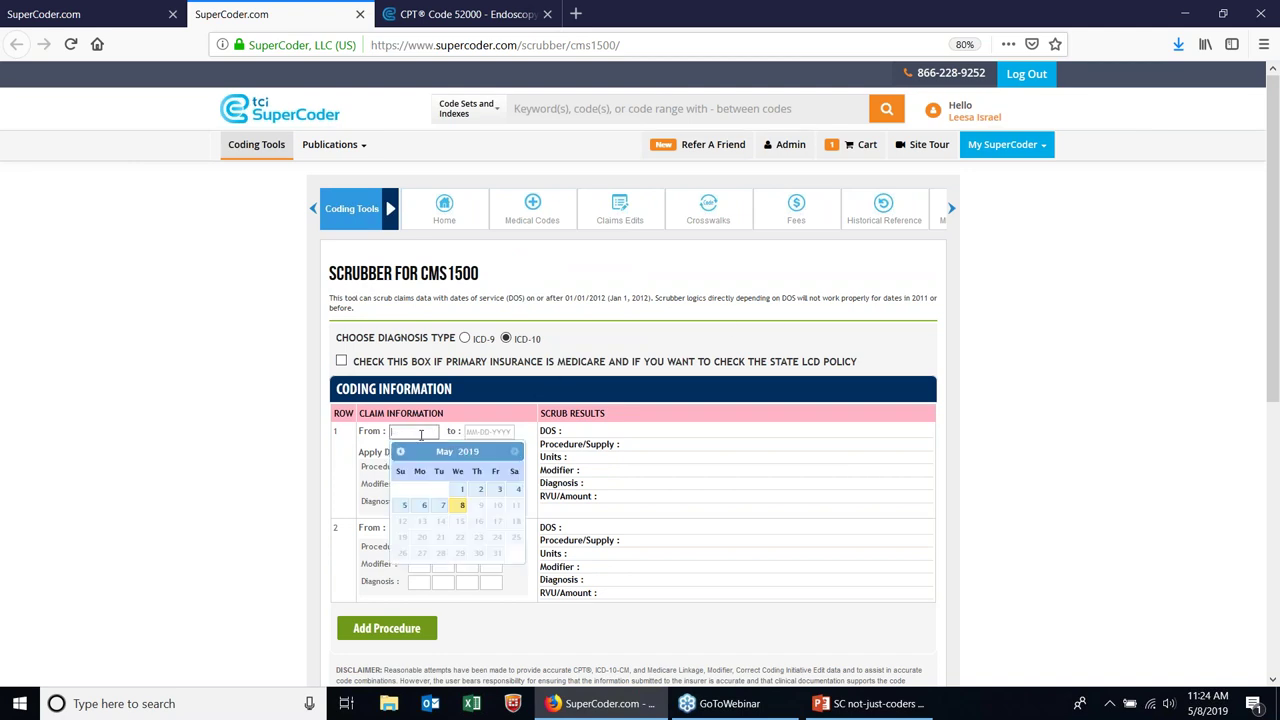
left_click(457, 490)
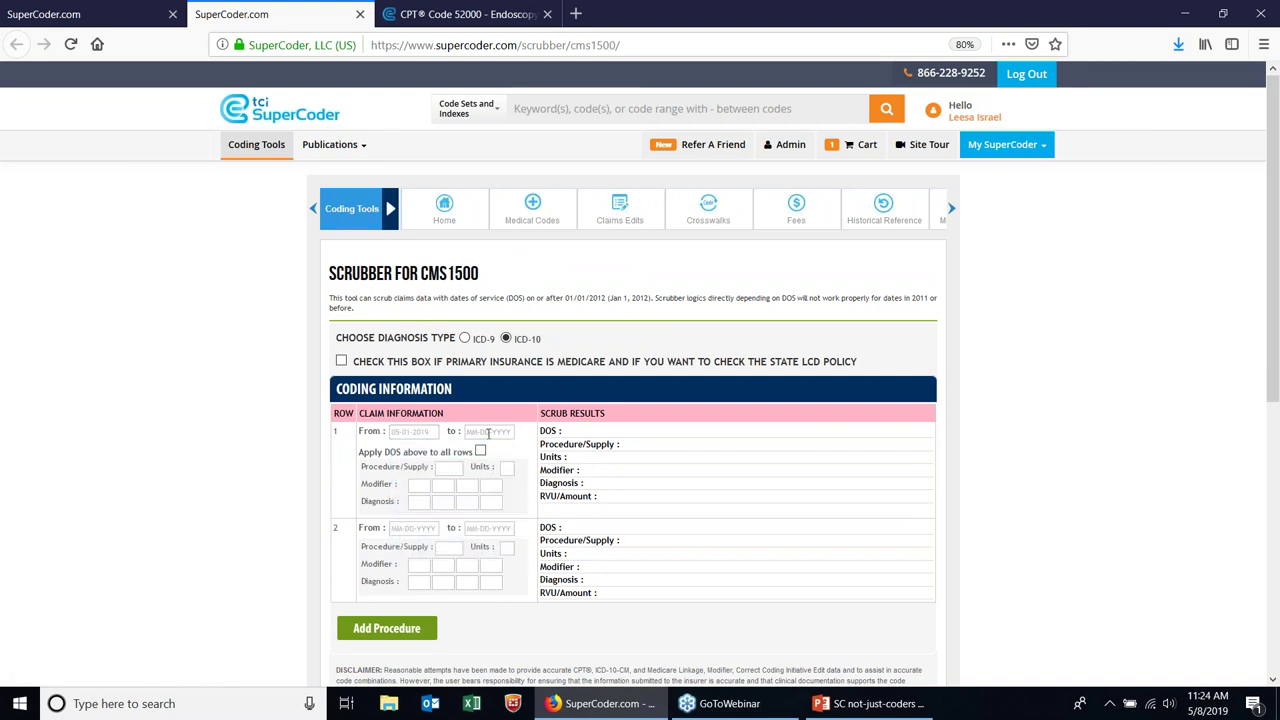
left_click(488, 432)
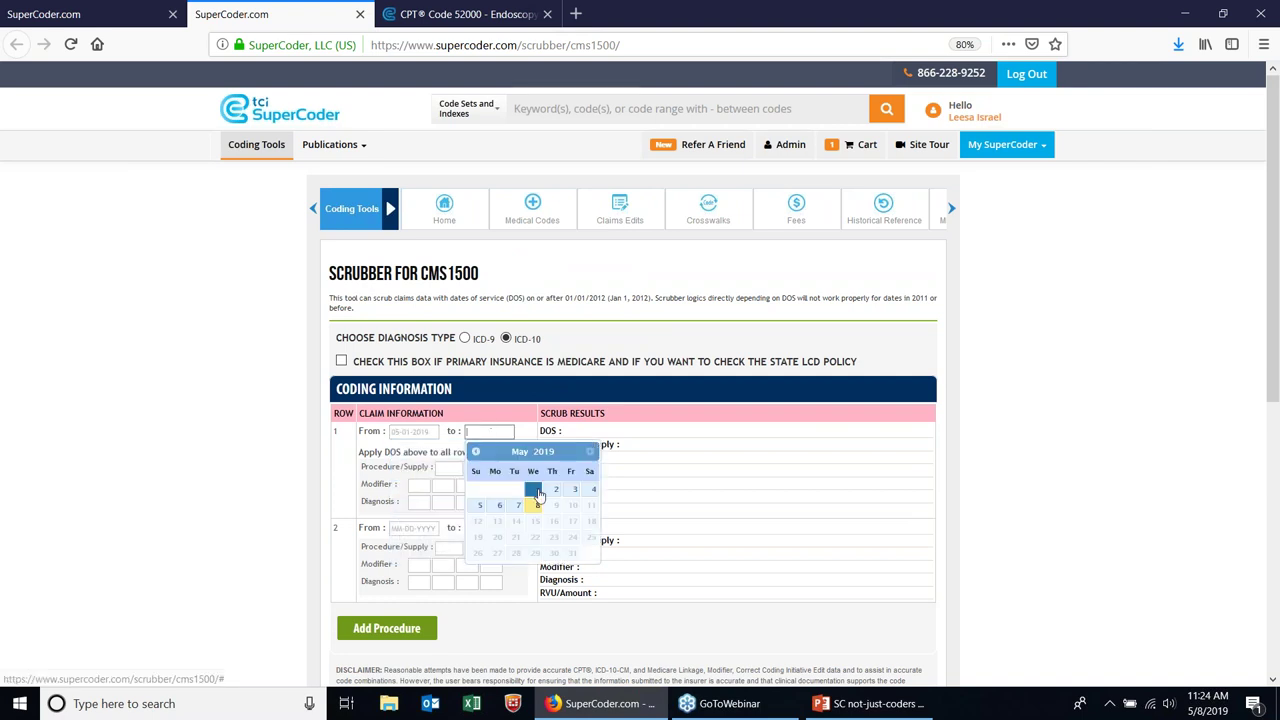
left_click(534, 490)
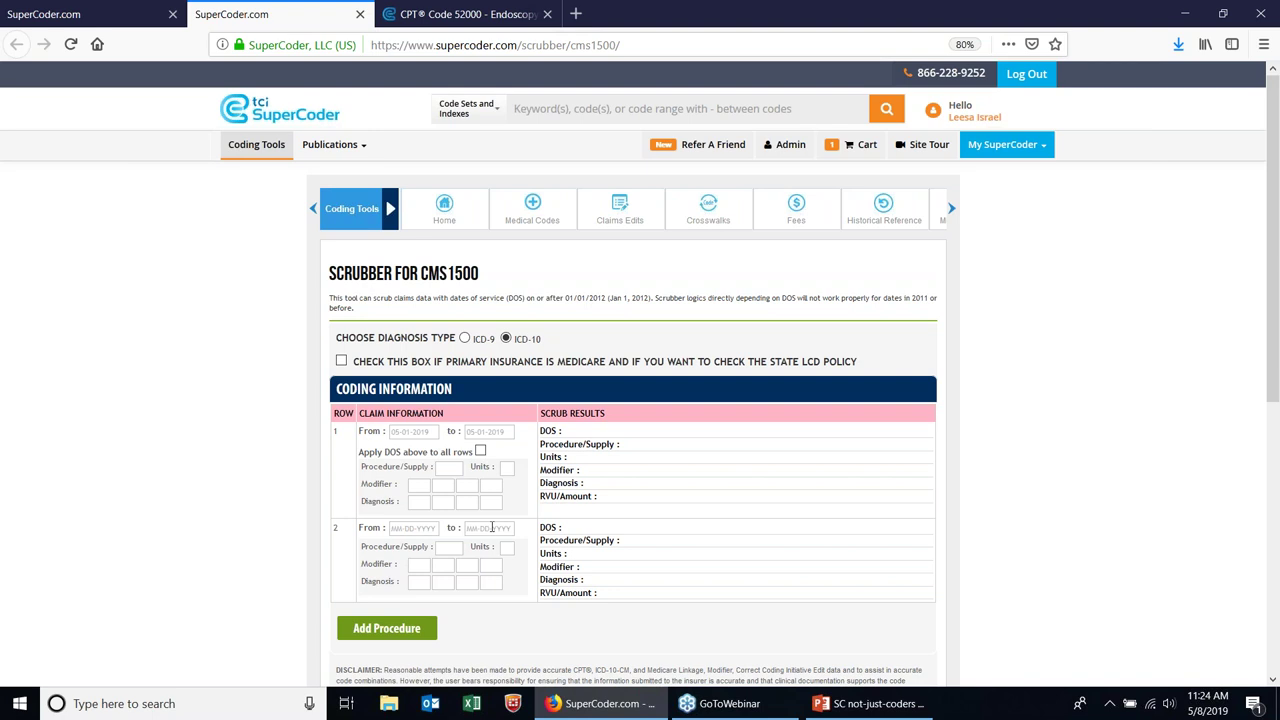
left_click(480, 451)
- Enter procedure code 64483 with 2 units in row 1
left_click(447, 471)
type("6")
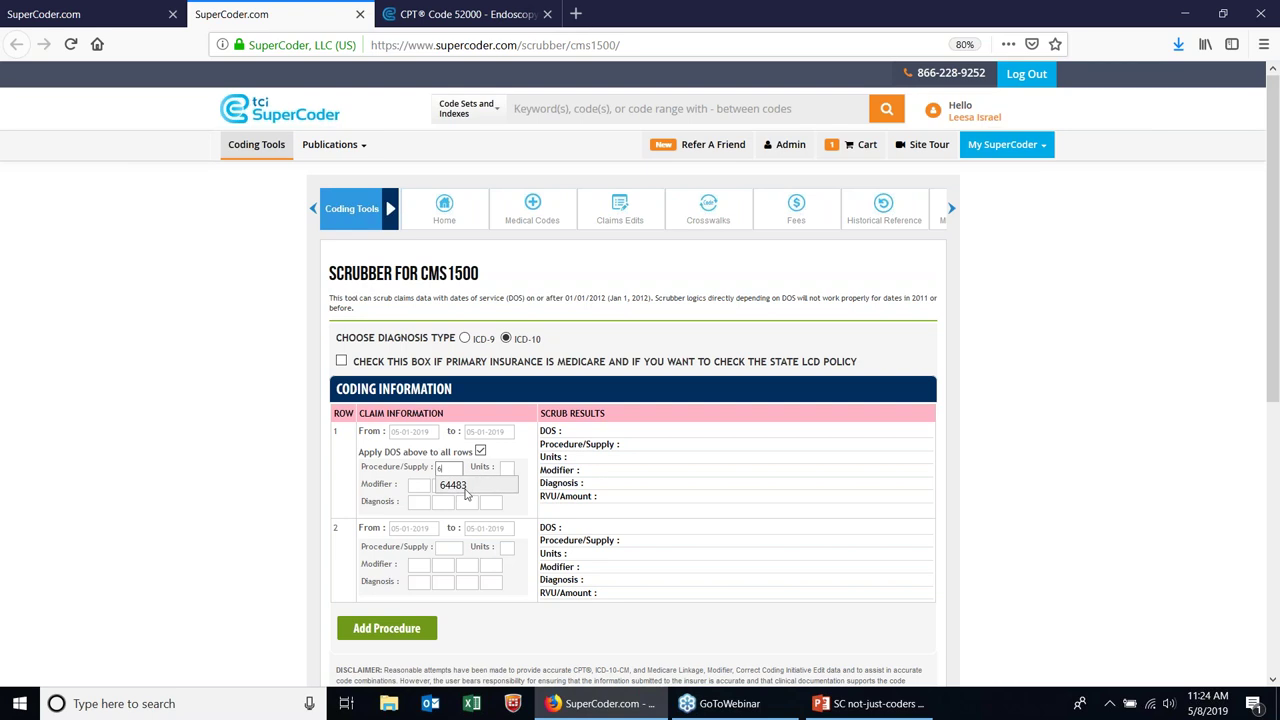
left_click(465, 488)
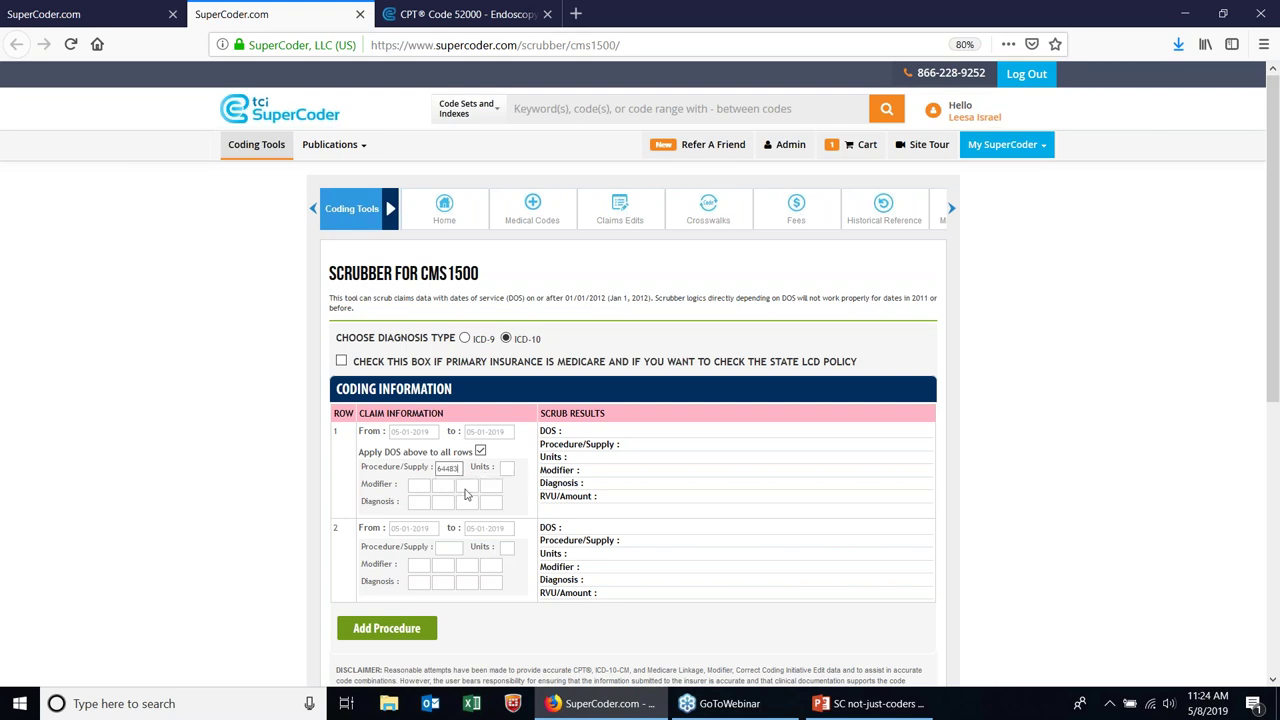
left_click(508, 469)
left_click(508, 469)
type("2")
left_click(505, 487)
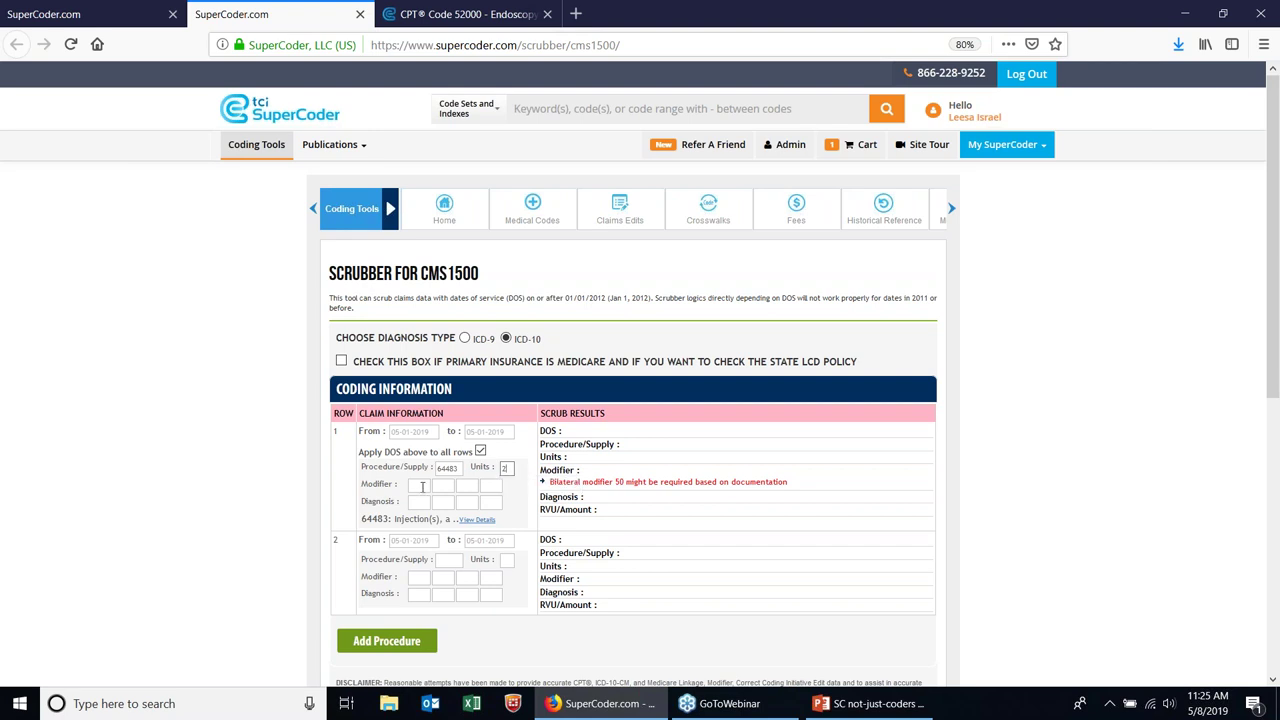
- Add modifiers TC and 22 to row 1
left_click(422, 487)
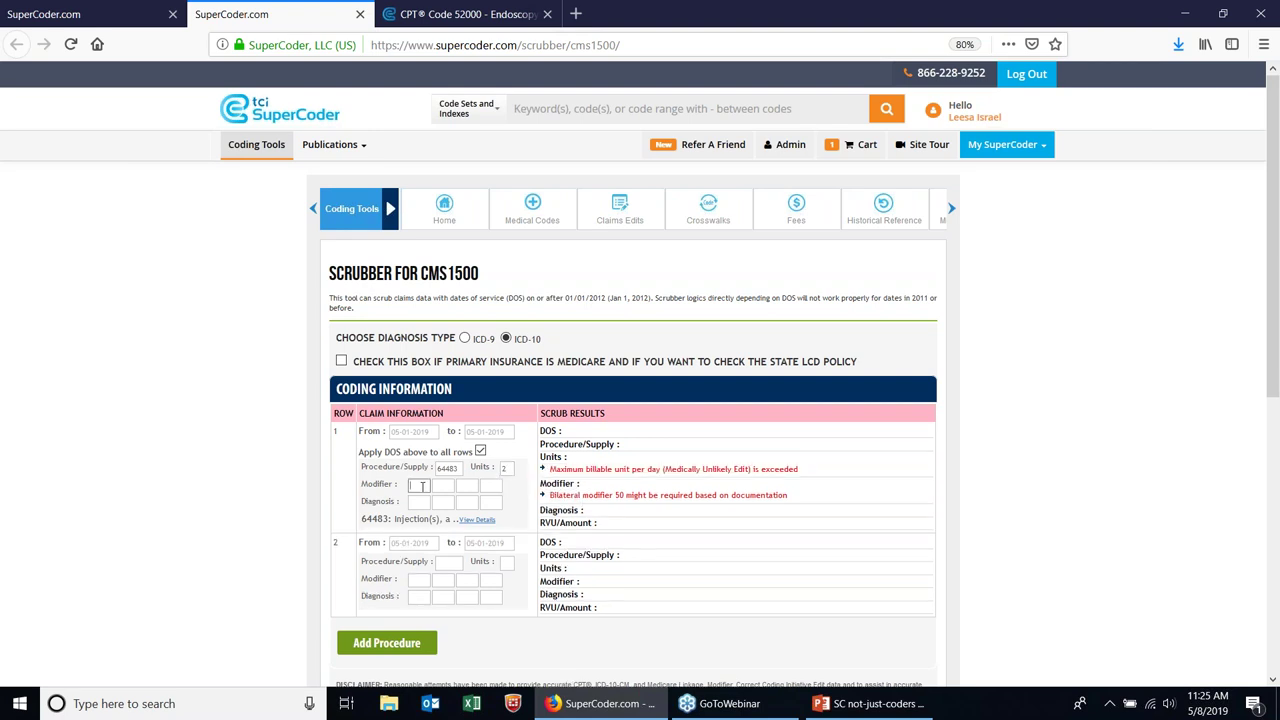
type("TC")
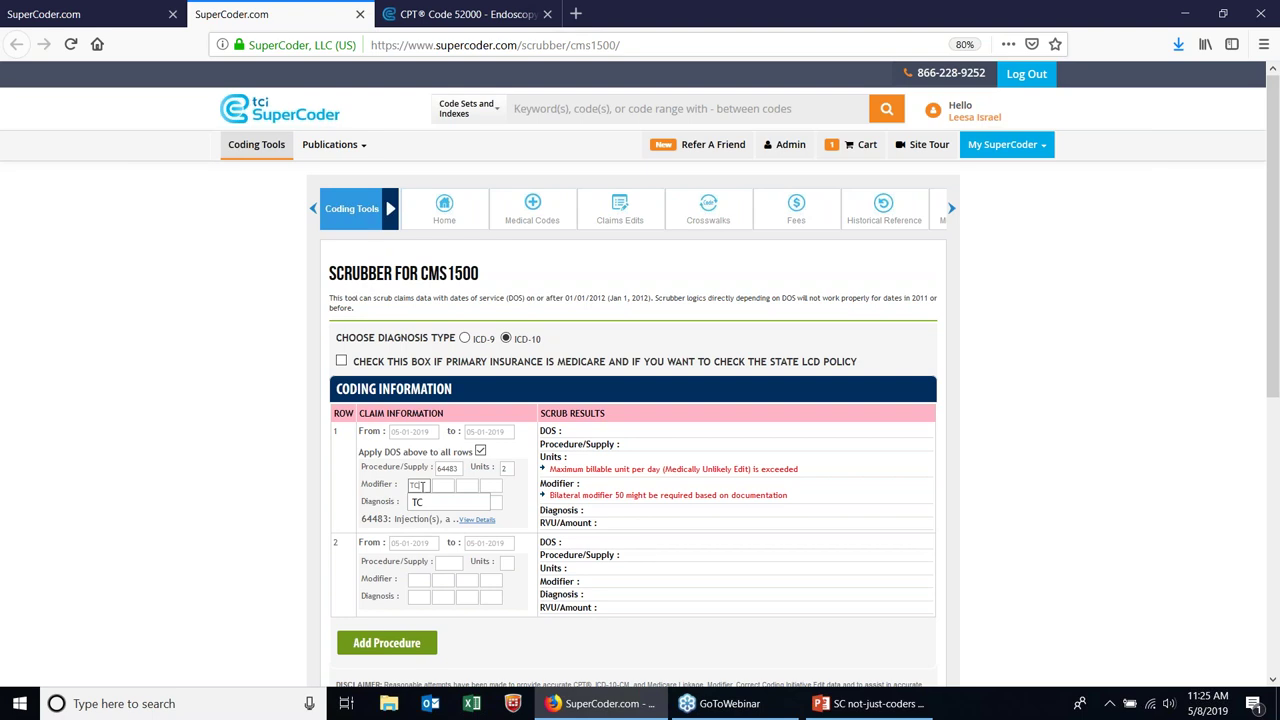
key("Tab")
type("2")
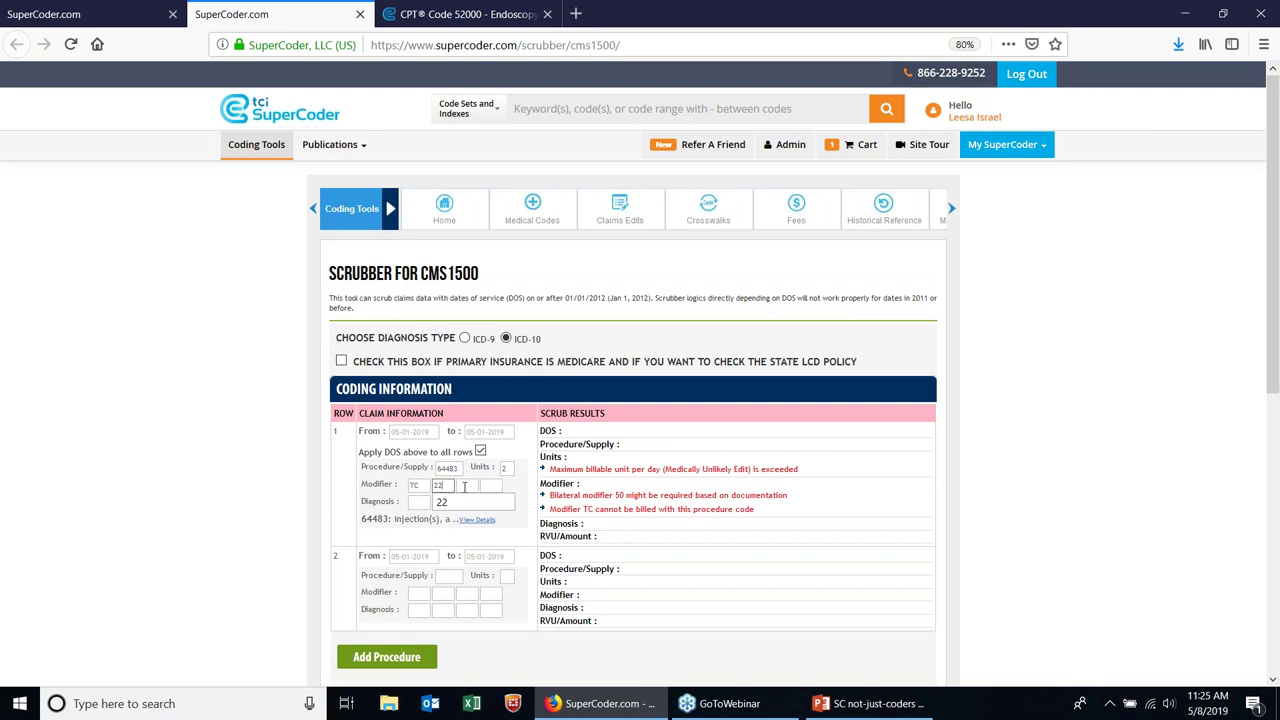
left_click(464, 487)
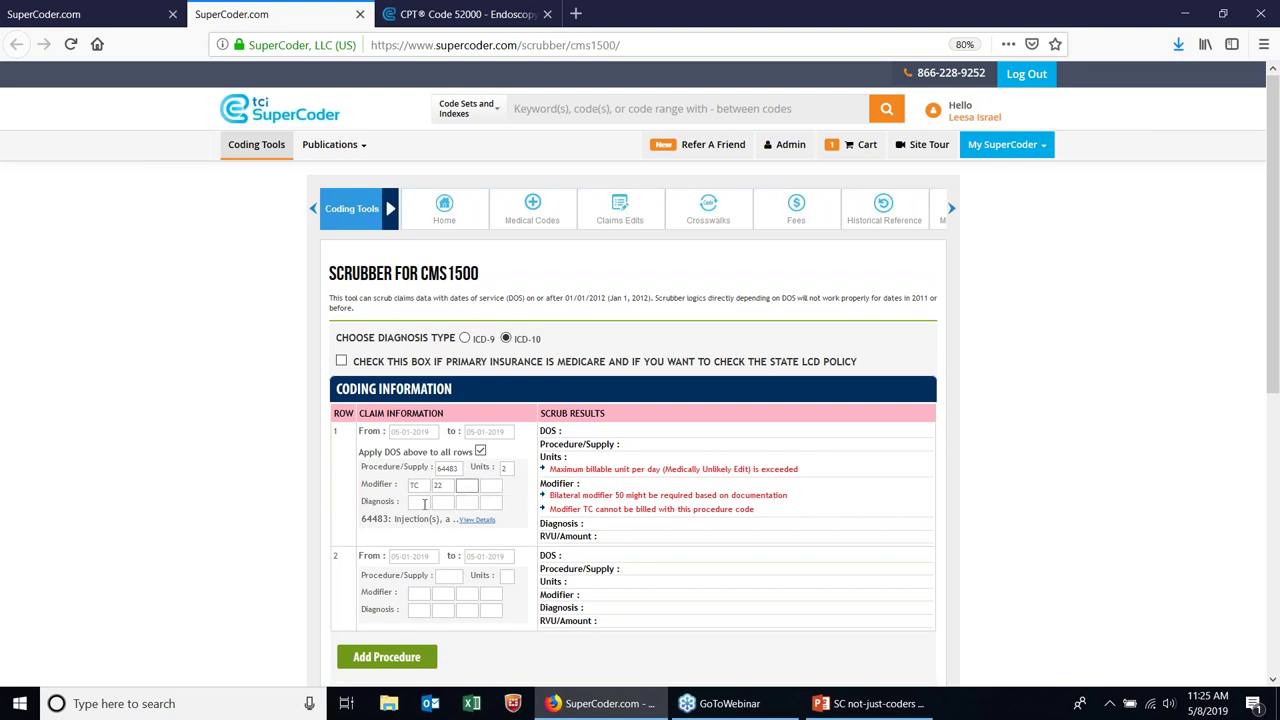
- Set row 1's diagnosis code to I10
left_click(424, 503)
type("I10")
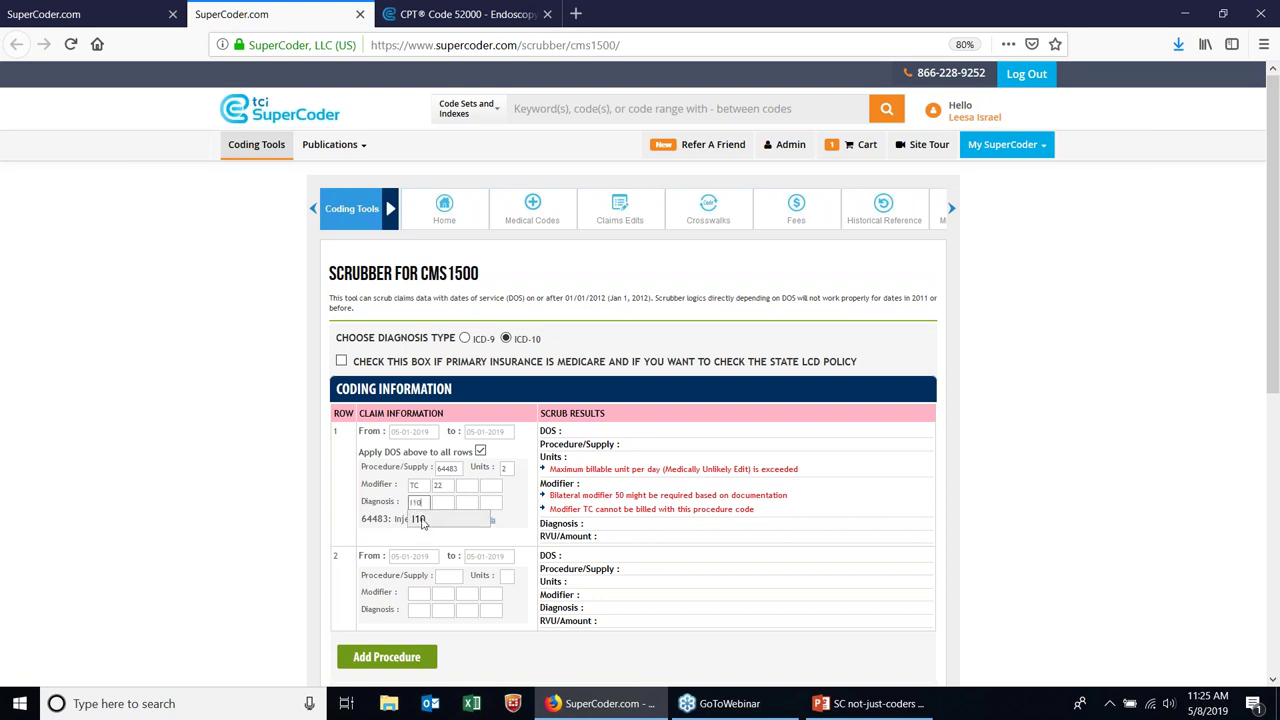
left_click(420, 519)
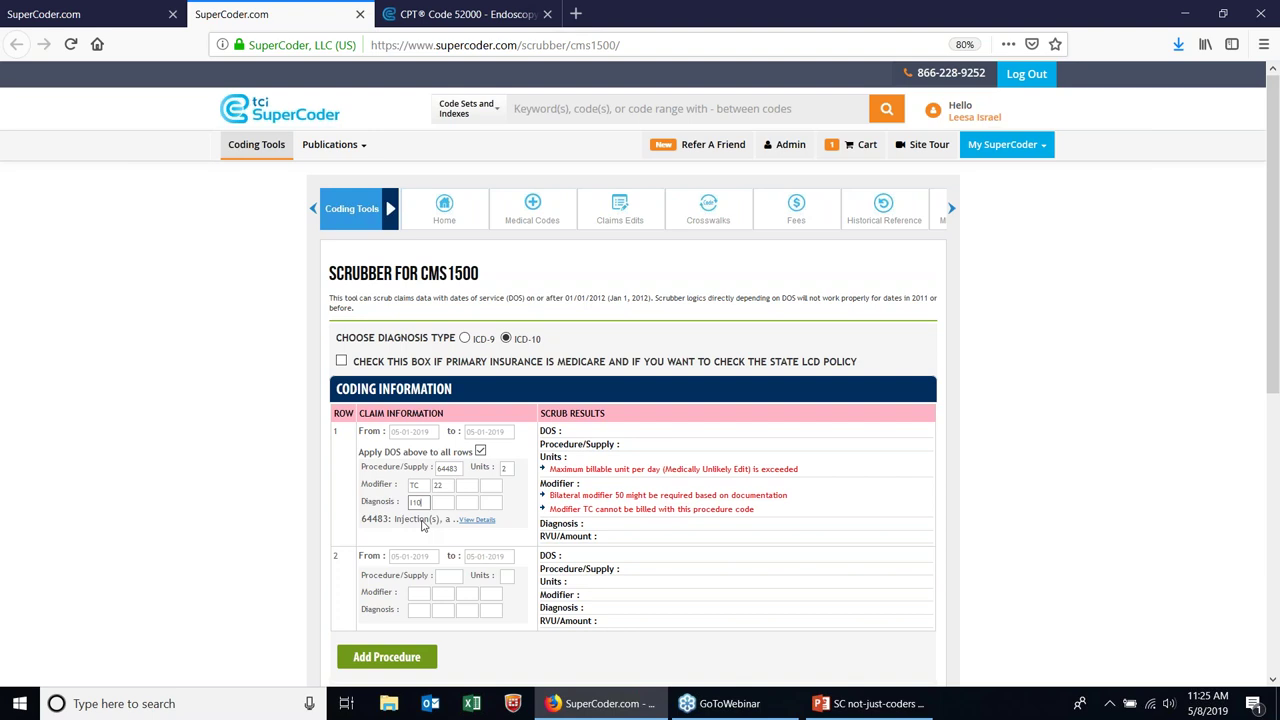
key("Tab")
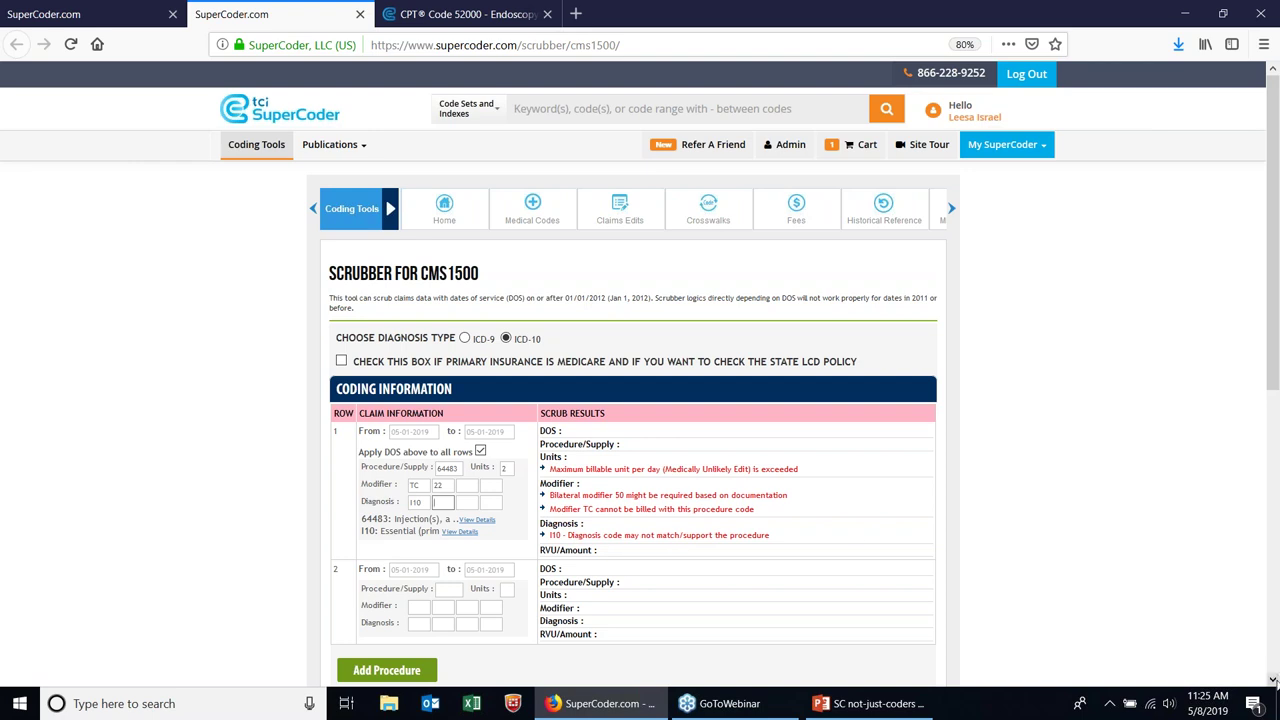
left_click(1272, 679)
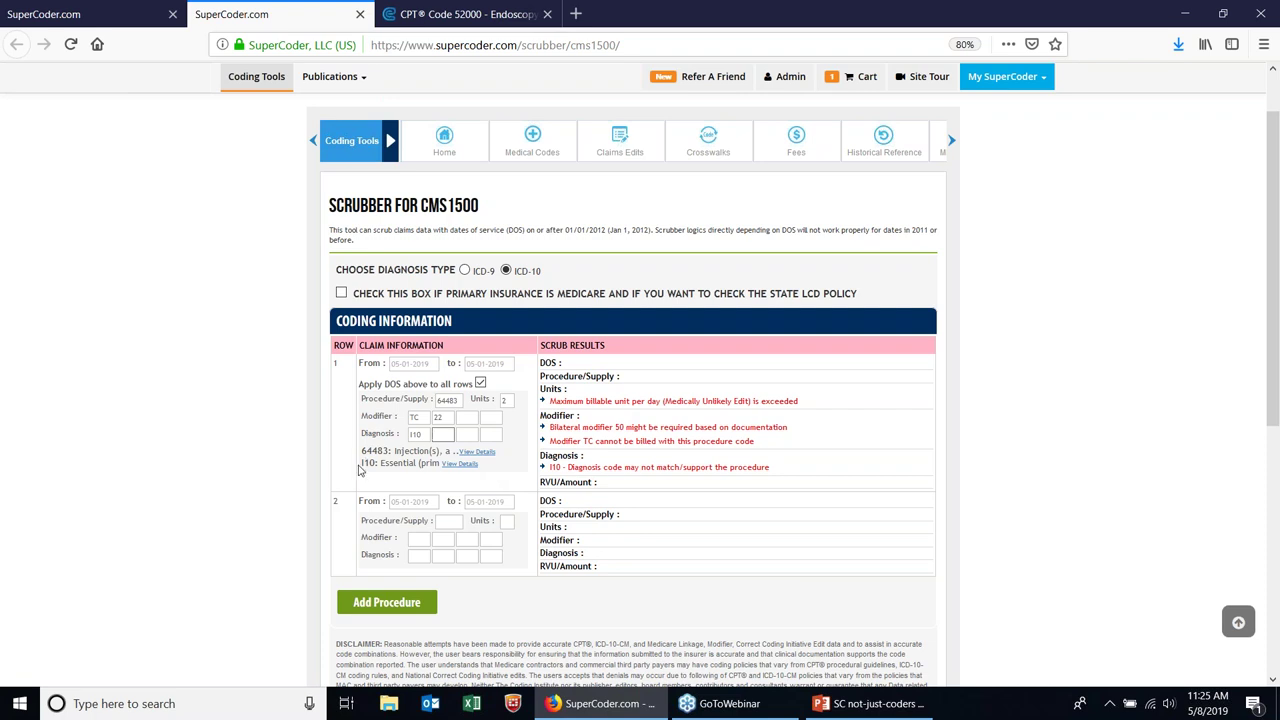
- Open the CPT 64483 details page in a new tab, then return to the scrubber
left_click(478, 452)
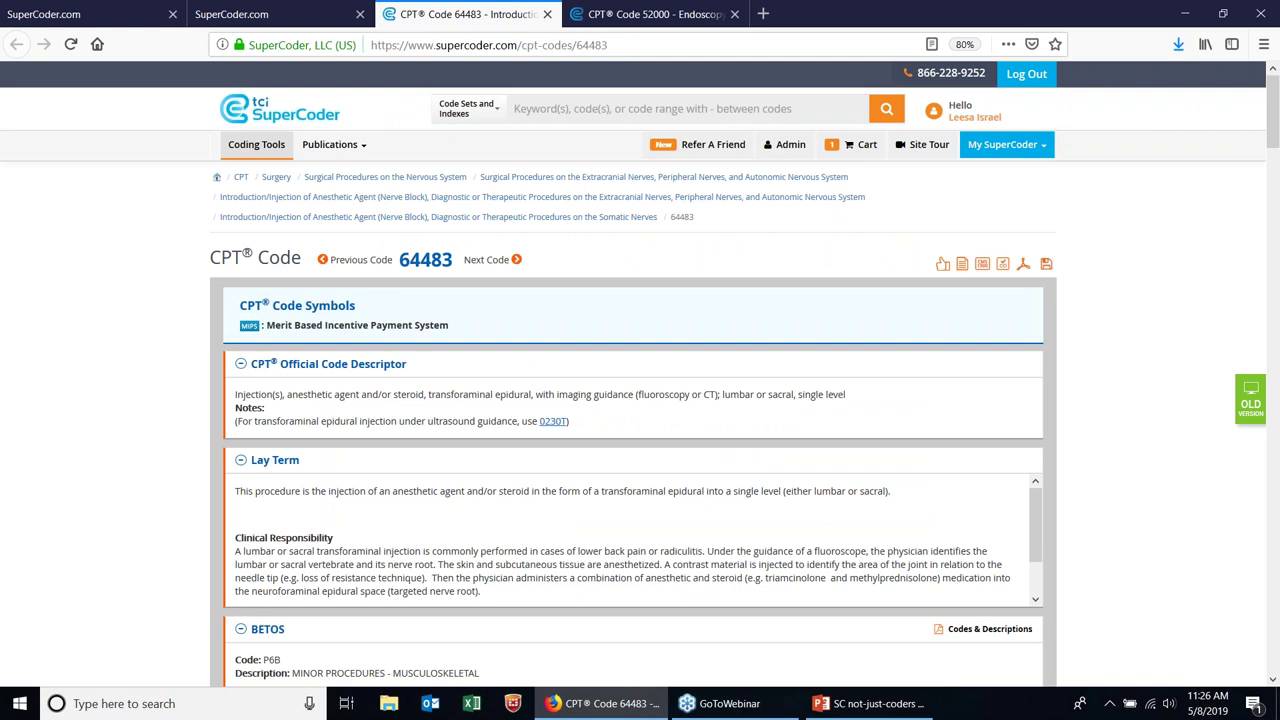
left_click(270, 15)
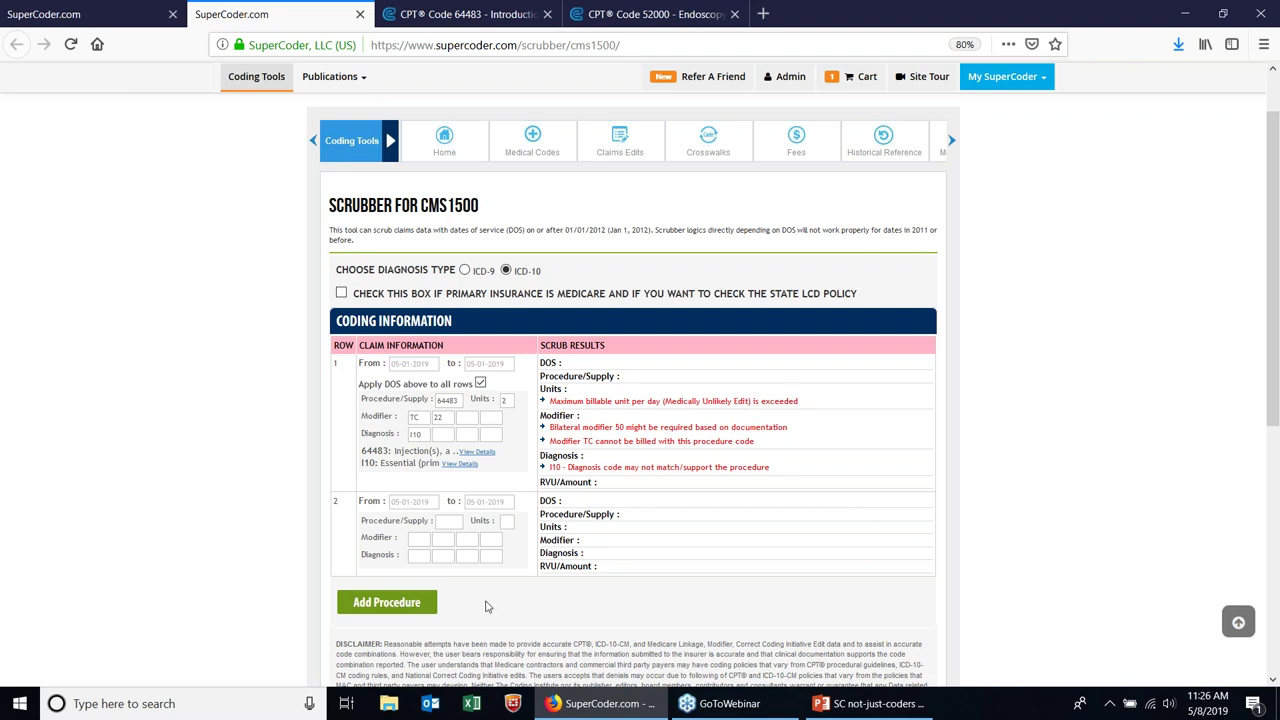
- Dismiss the add-row alert and enter procedure 52000 with modifier 59 in row 2
left_click(428, 603)
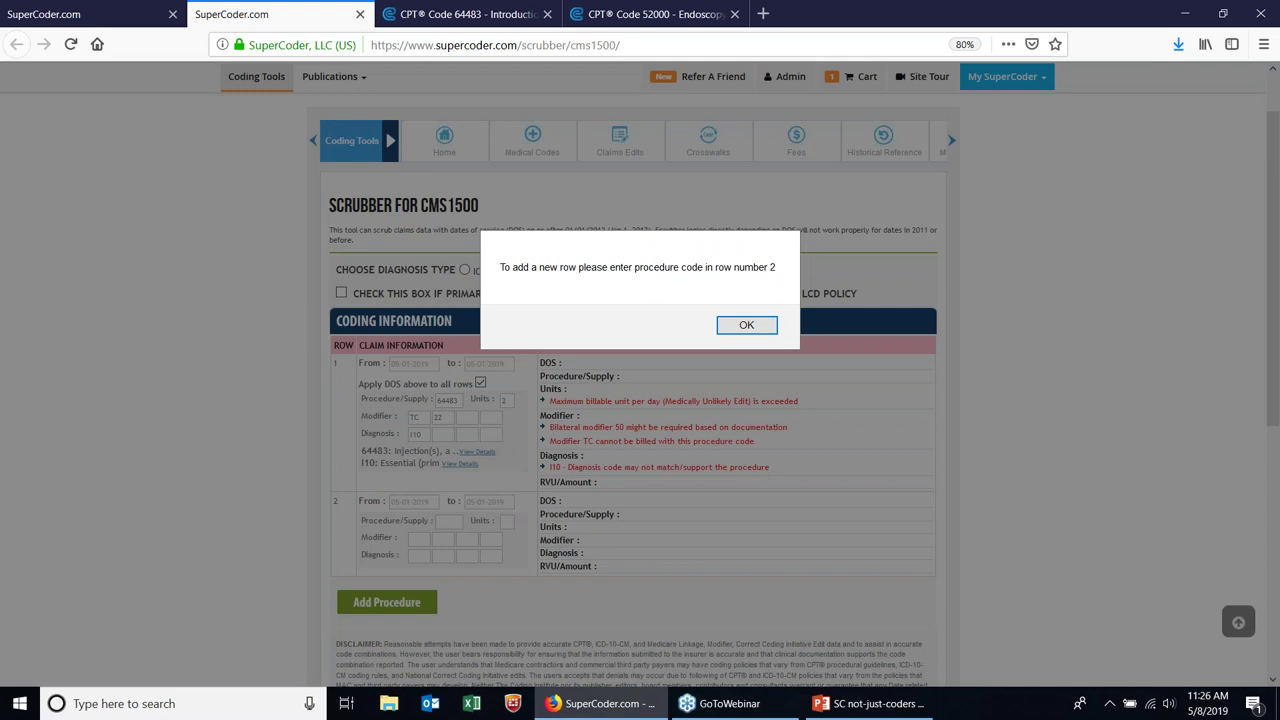
left_click(746, 326)
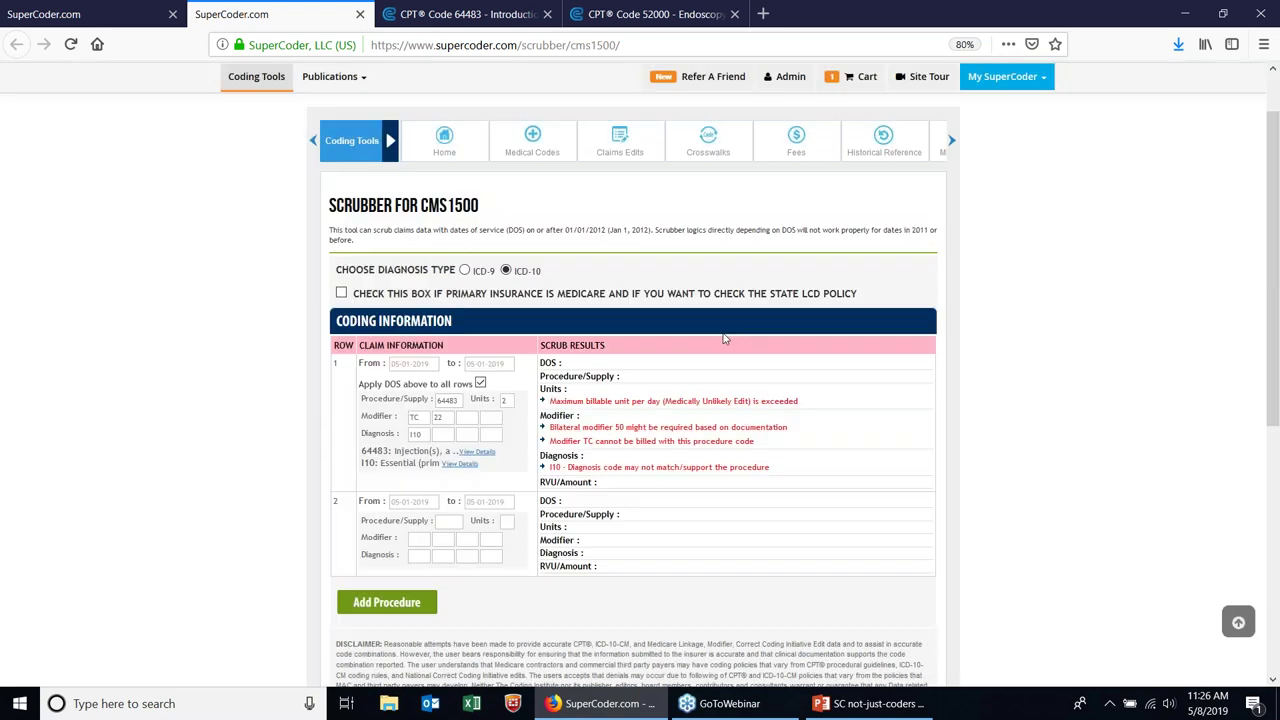
left_click(444, 521)
type("52000")
key("Tab")
key("Tab")
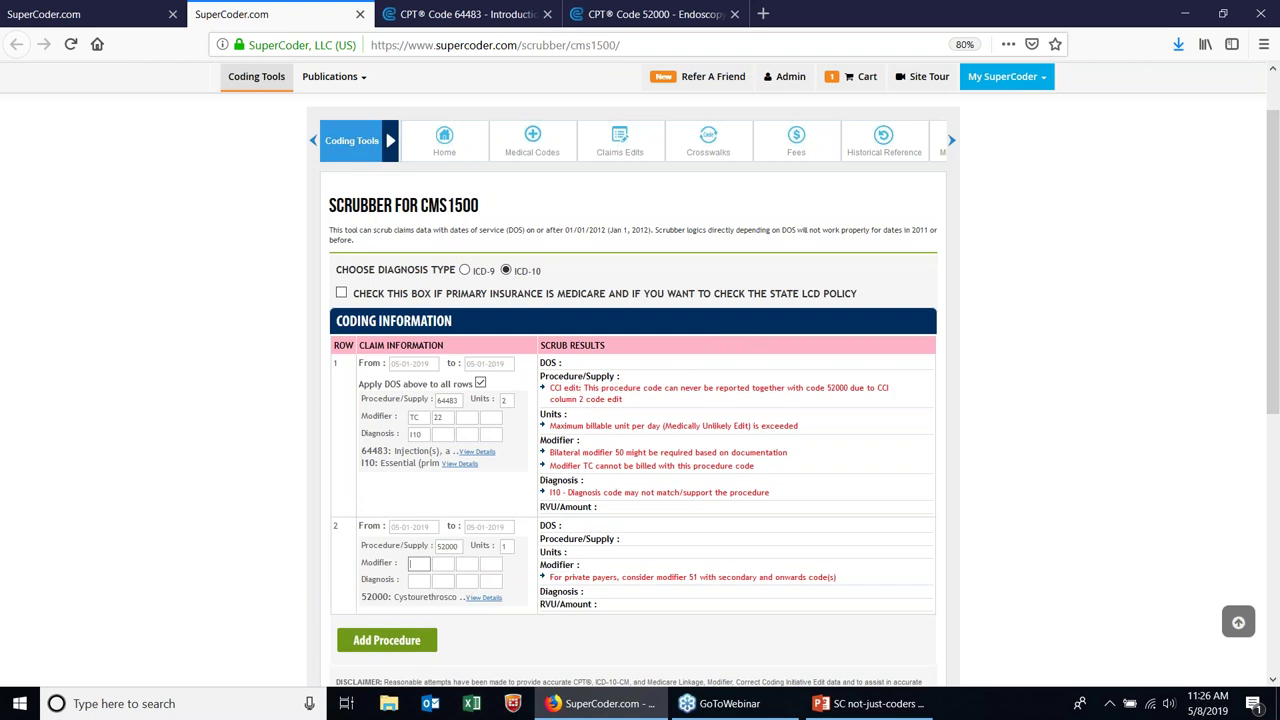
type("59")
- Set row 2's diagnosis to I10 and add a third procedure row
left_click(422, 582)
type("I10")
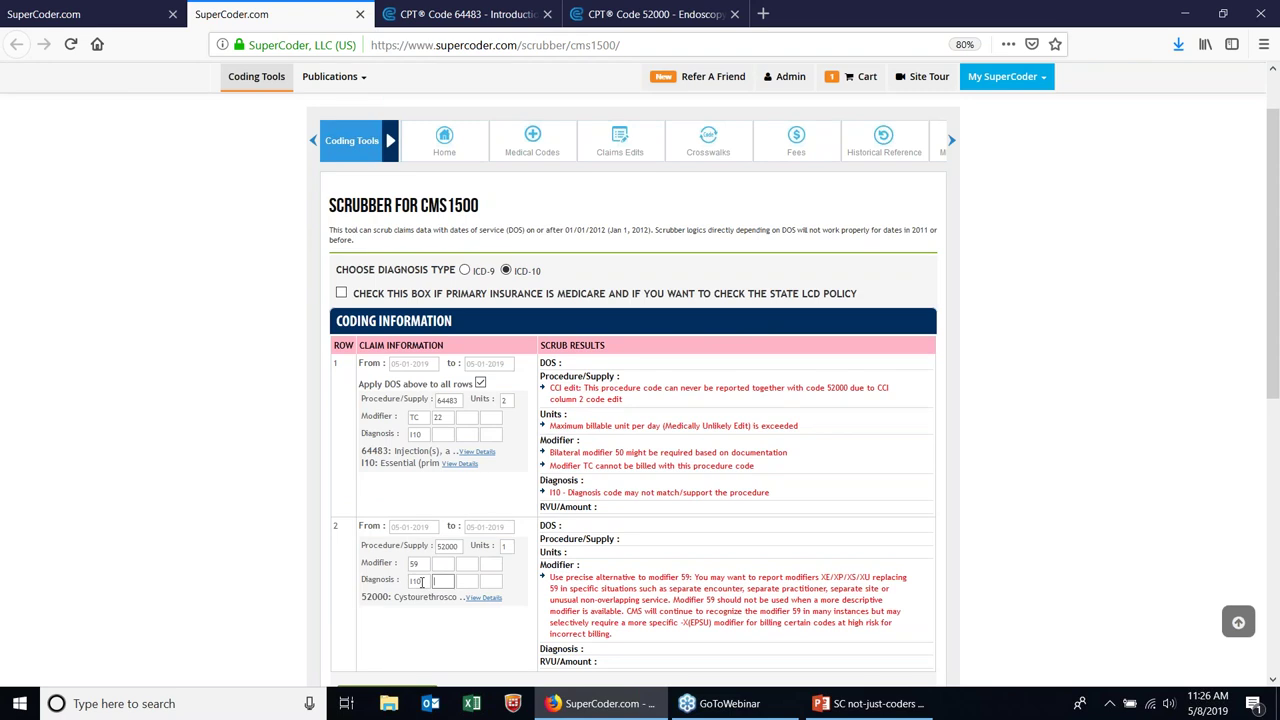
left_click(1273, 681)
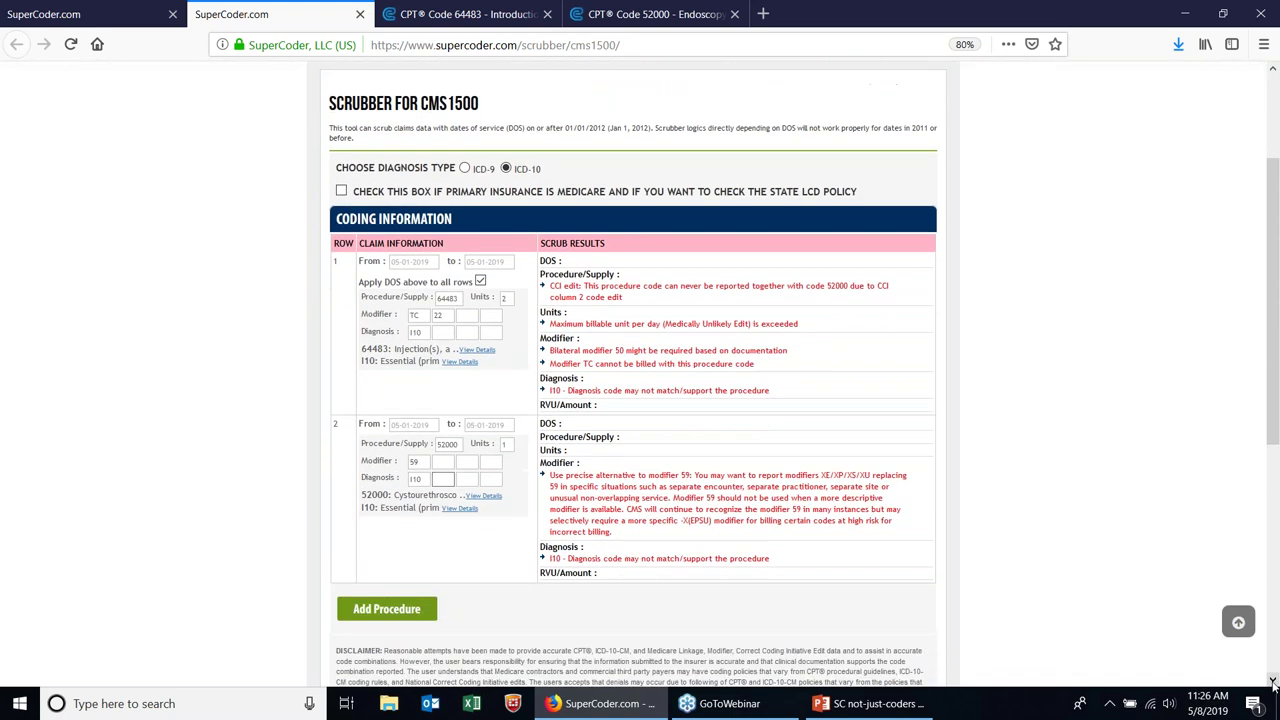
left_click(420, 612)
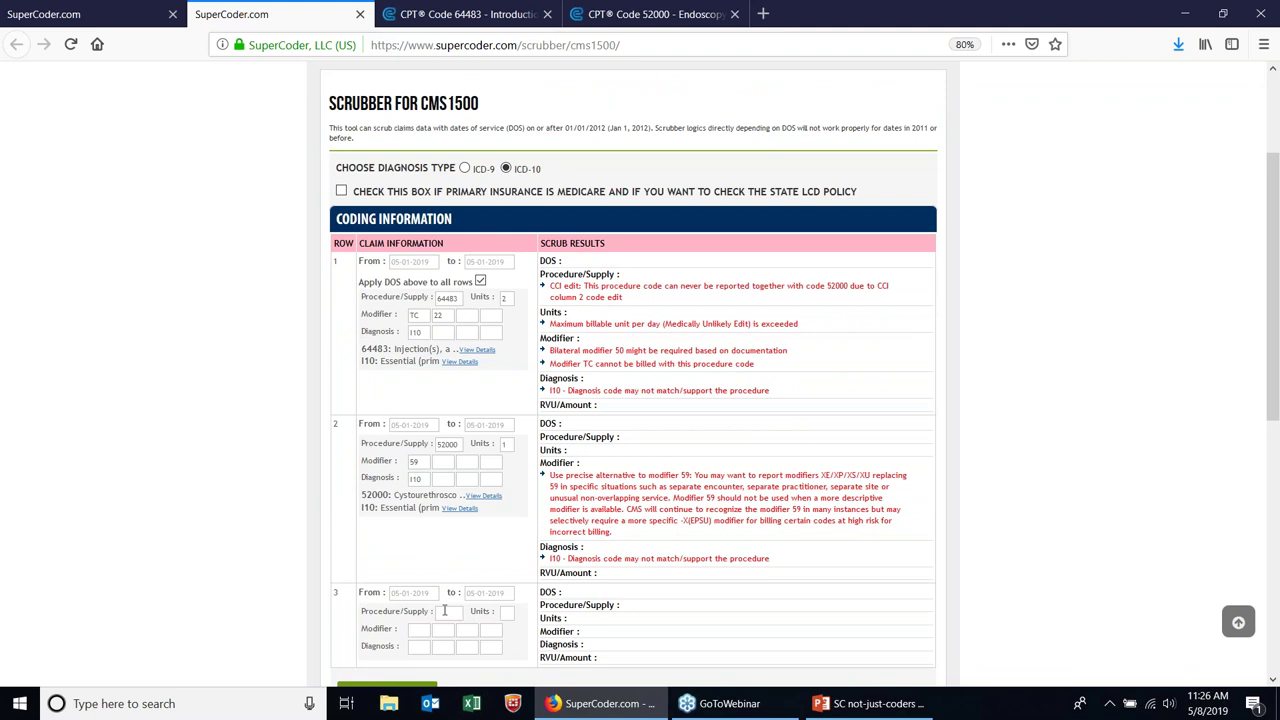
left_click_drag(1277, 405, 1277, 492)
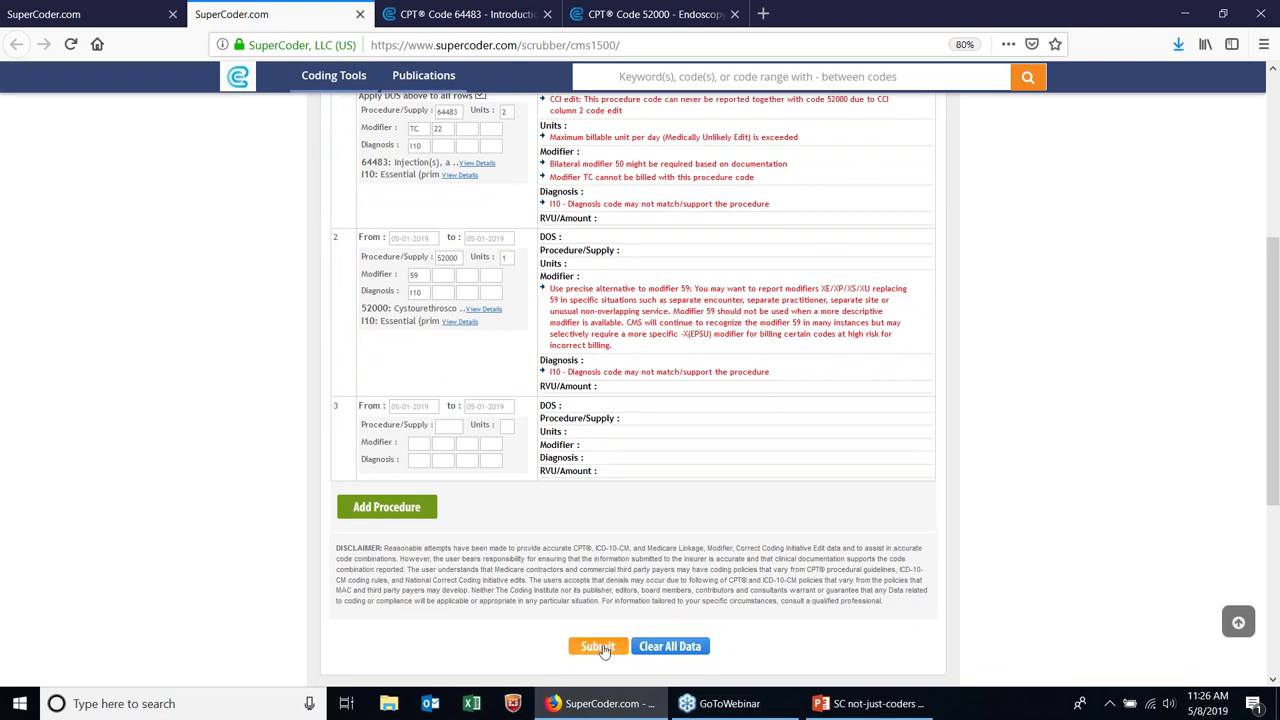
- Submit the claim and review the $232.09 and $194.25 amounts and the error severity table
left_click(601, 647)
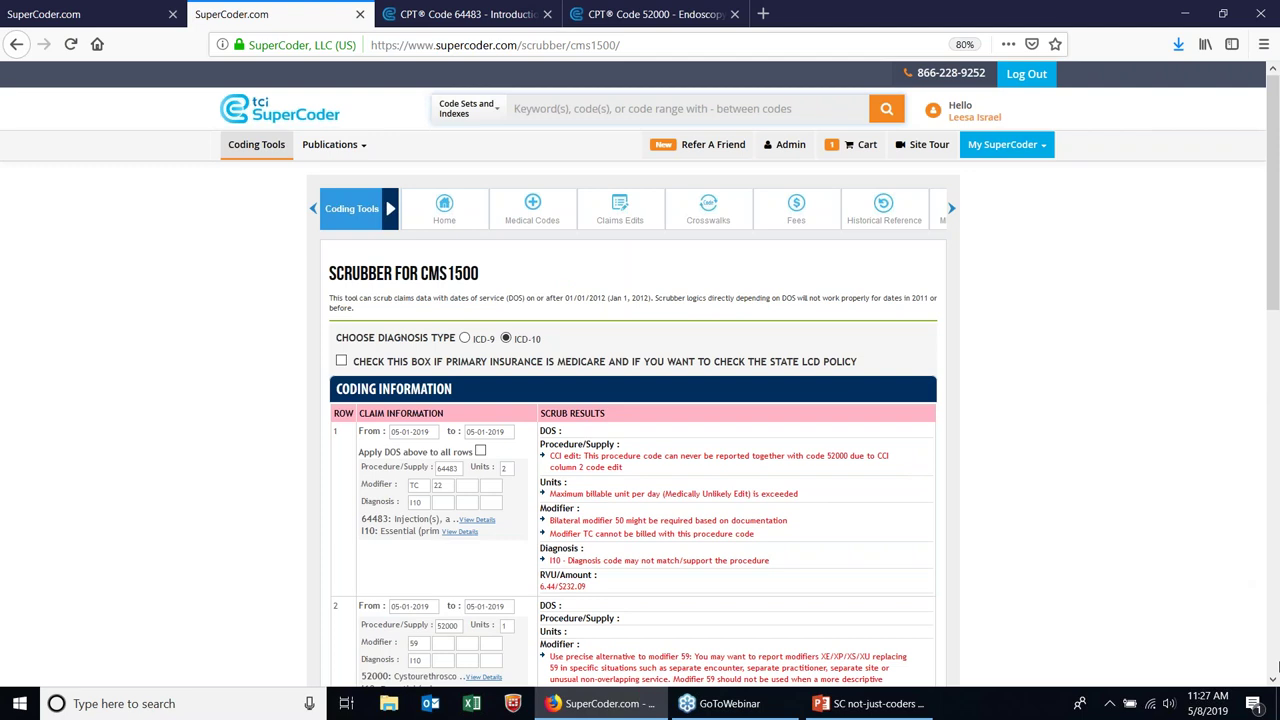
left_click(1273, 680)
scroll(1273, 680, "down", 10)
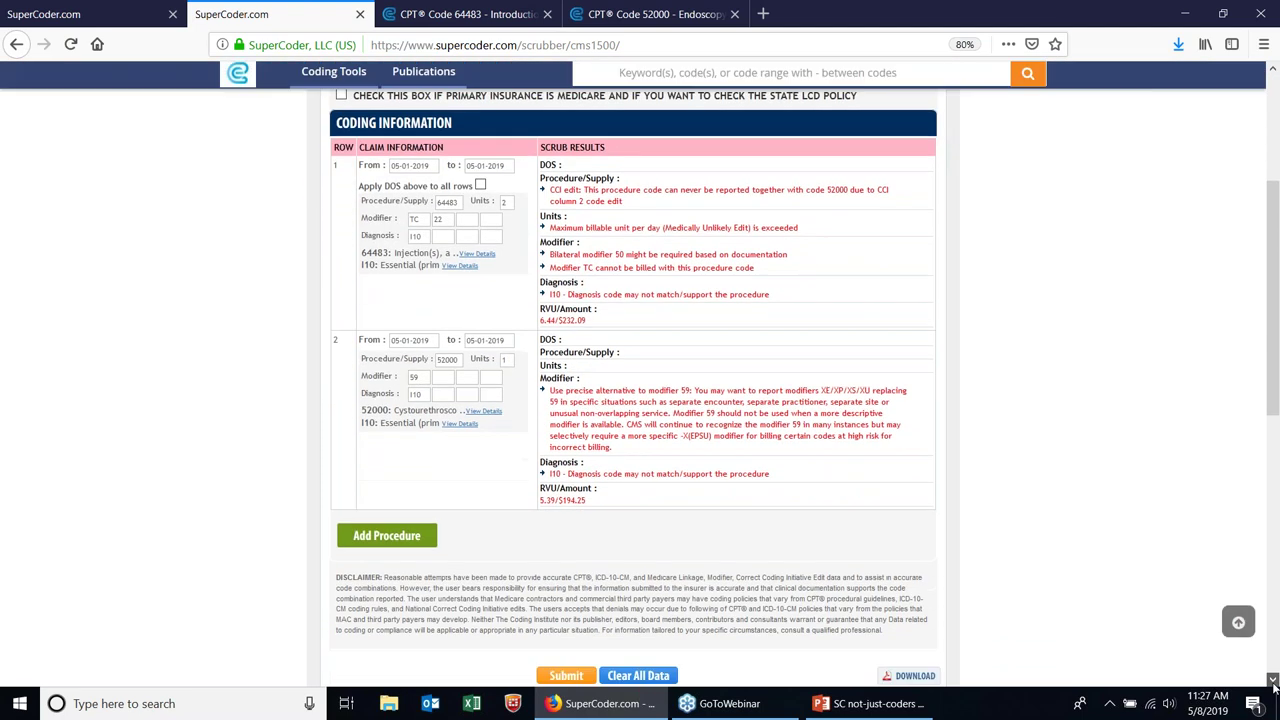
scroll(1273, 680, "down", 4)
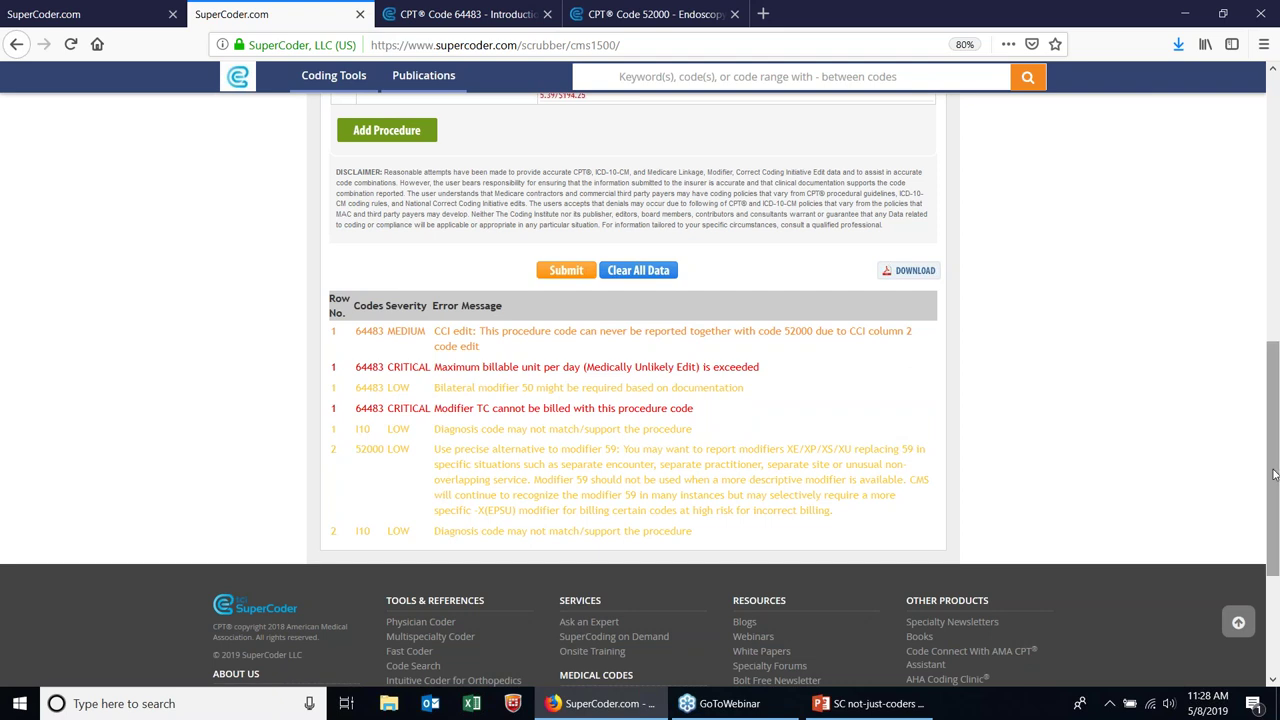
left_click_drag(1274, 474, 1268, 270)
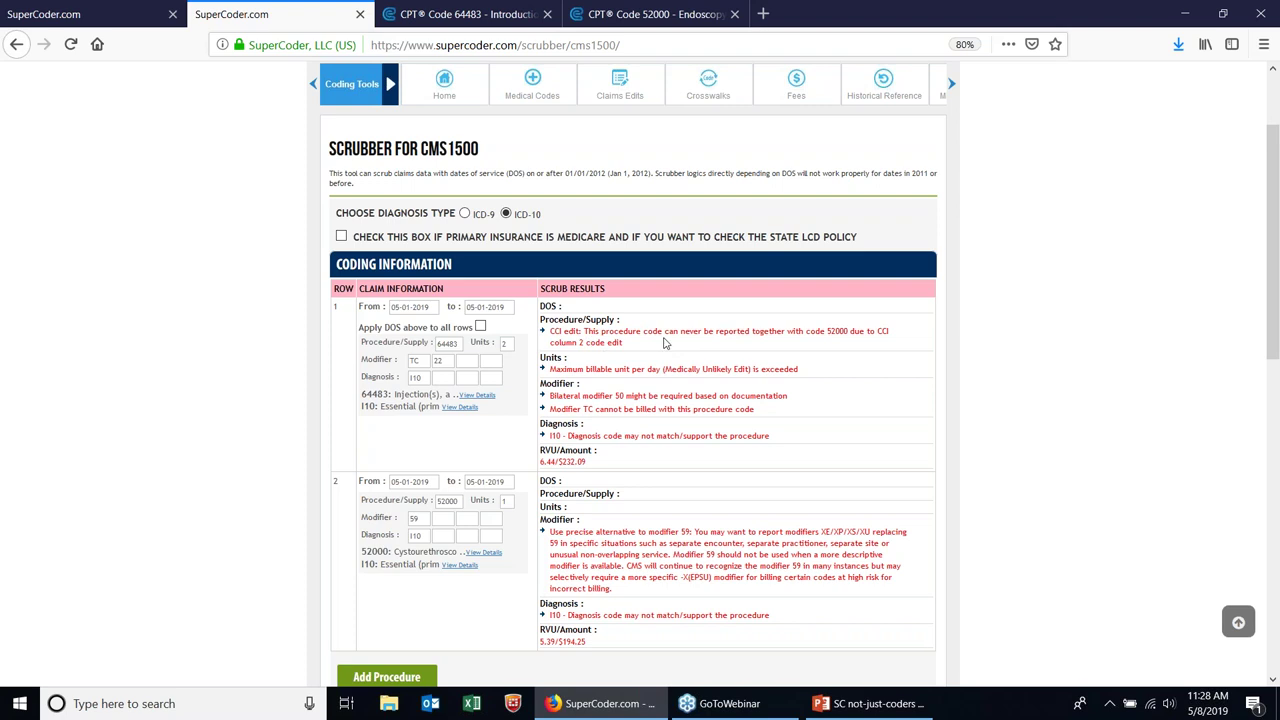
- Replace row 2's procedure code 52000 with 99213
left_click(458, 500)
key("BackSpace")
key("BackSpace")
key("BackSpace")
key("BackSpace")
key("BackSpace")
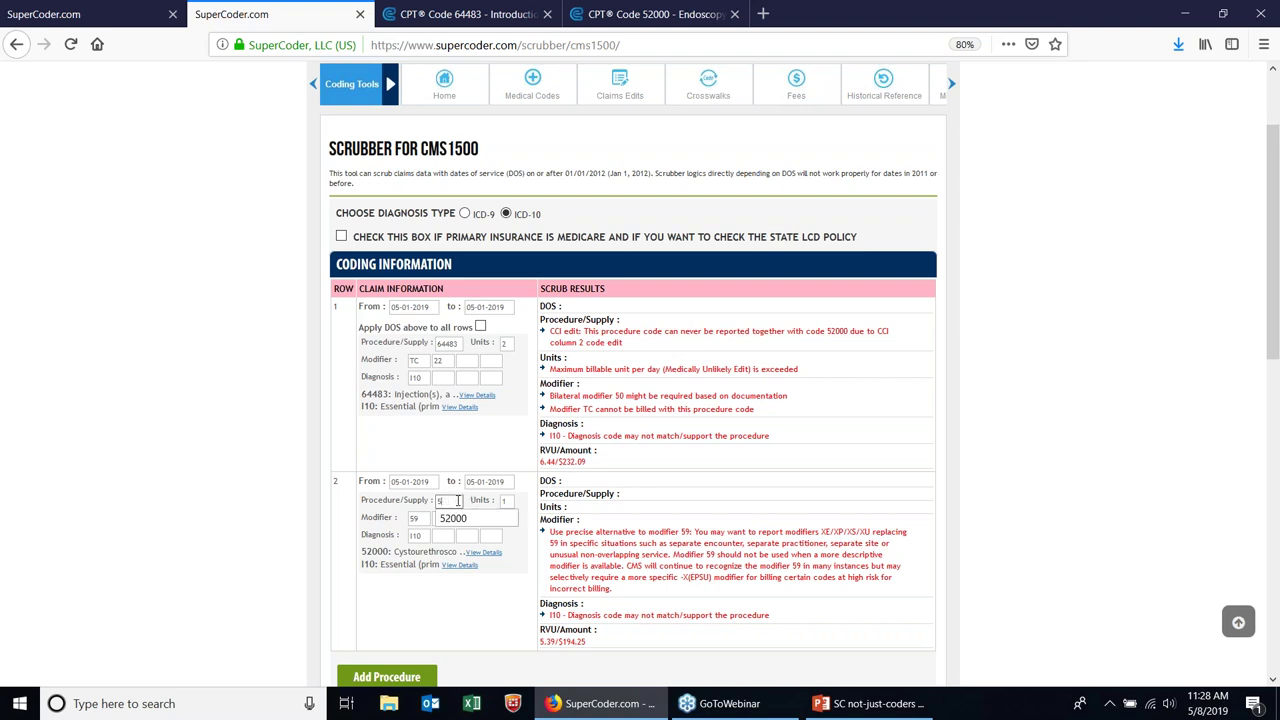
type("99213")
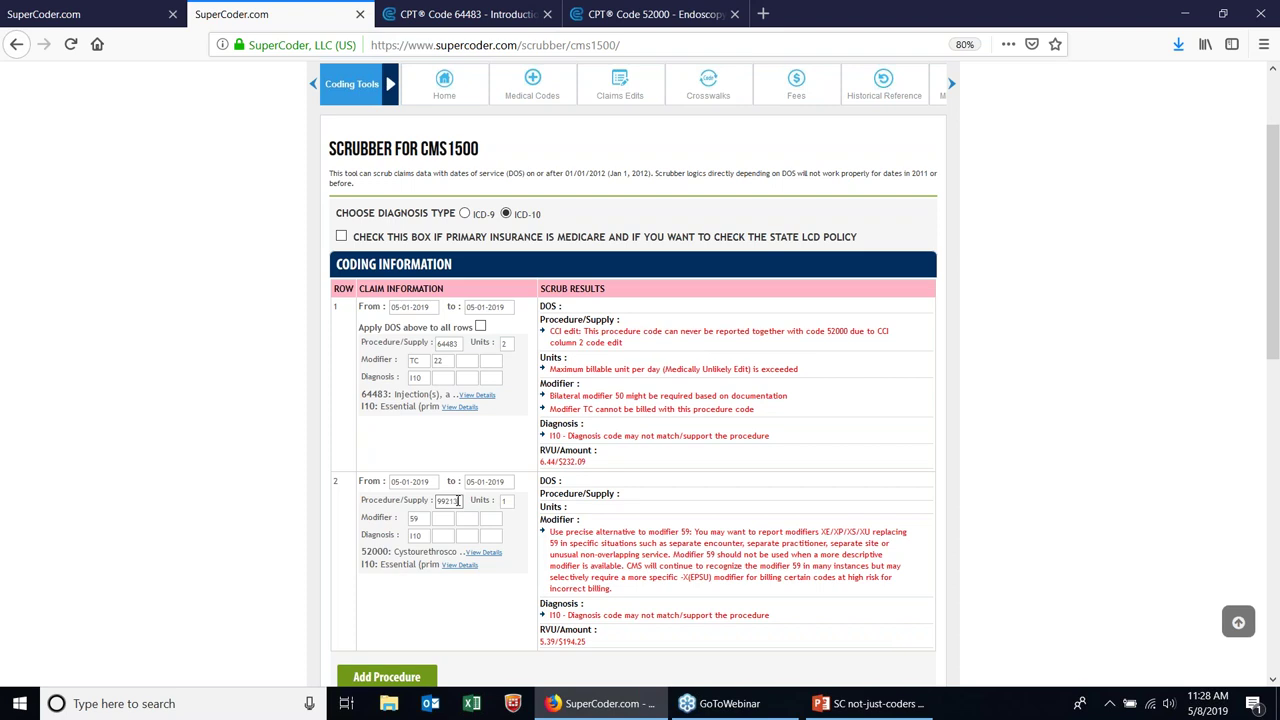
key("Tab")
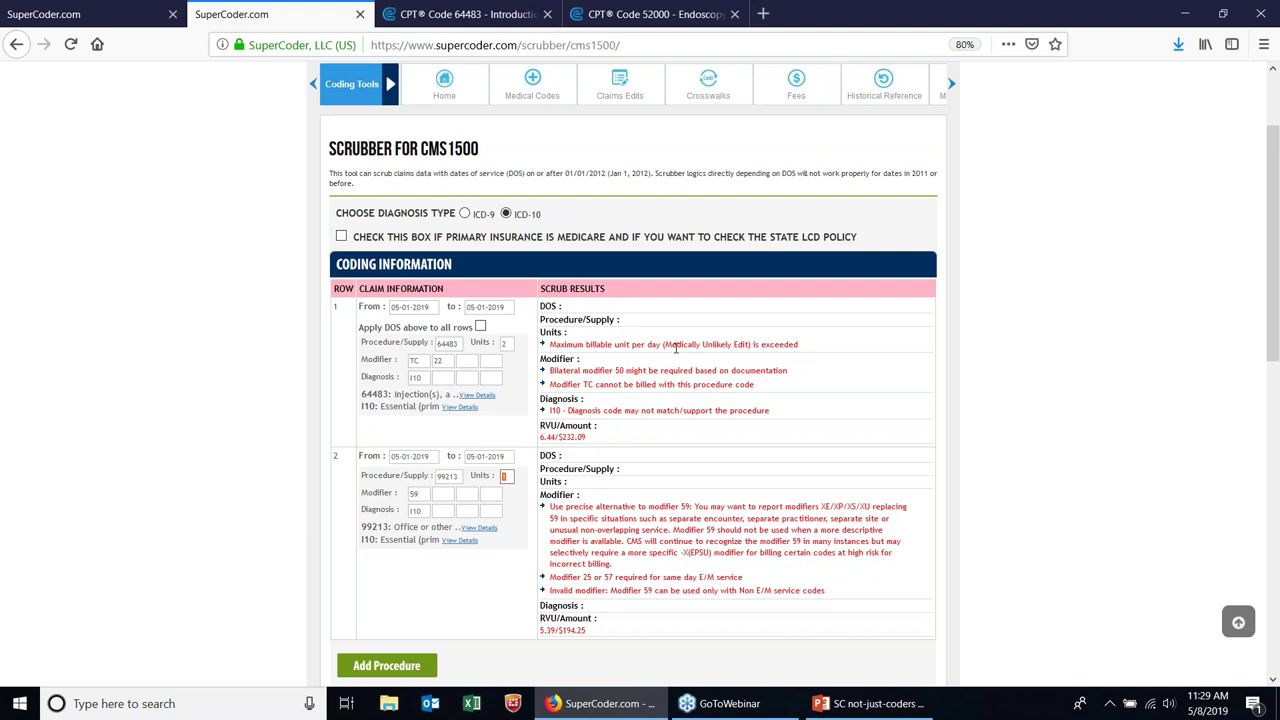
- Change row 1 to 1 unit with modifiers 50 and 22, then scroll back to the top
left_click(508, 344)
key("Tab")
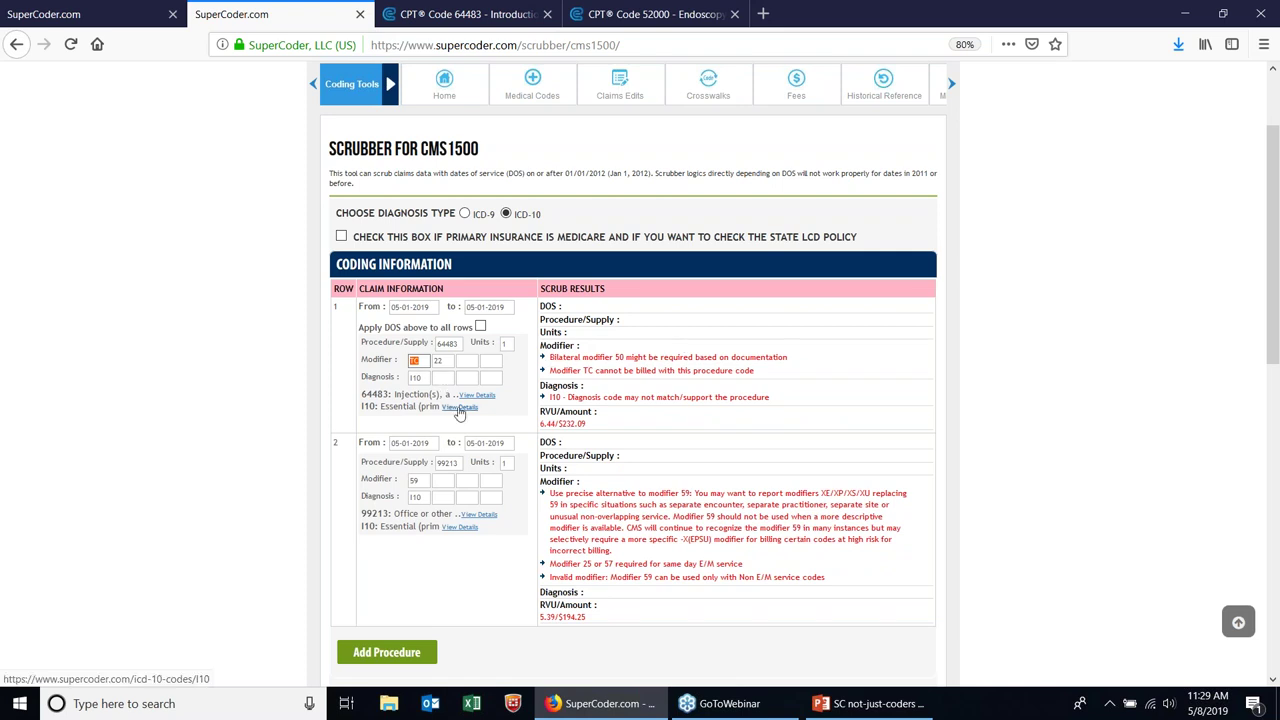
type("50")
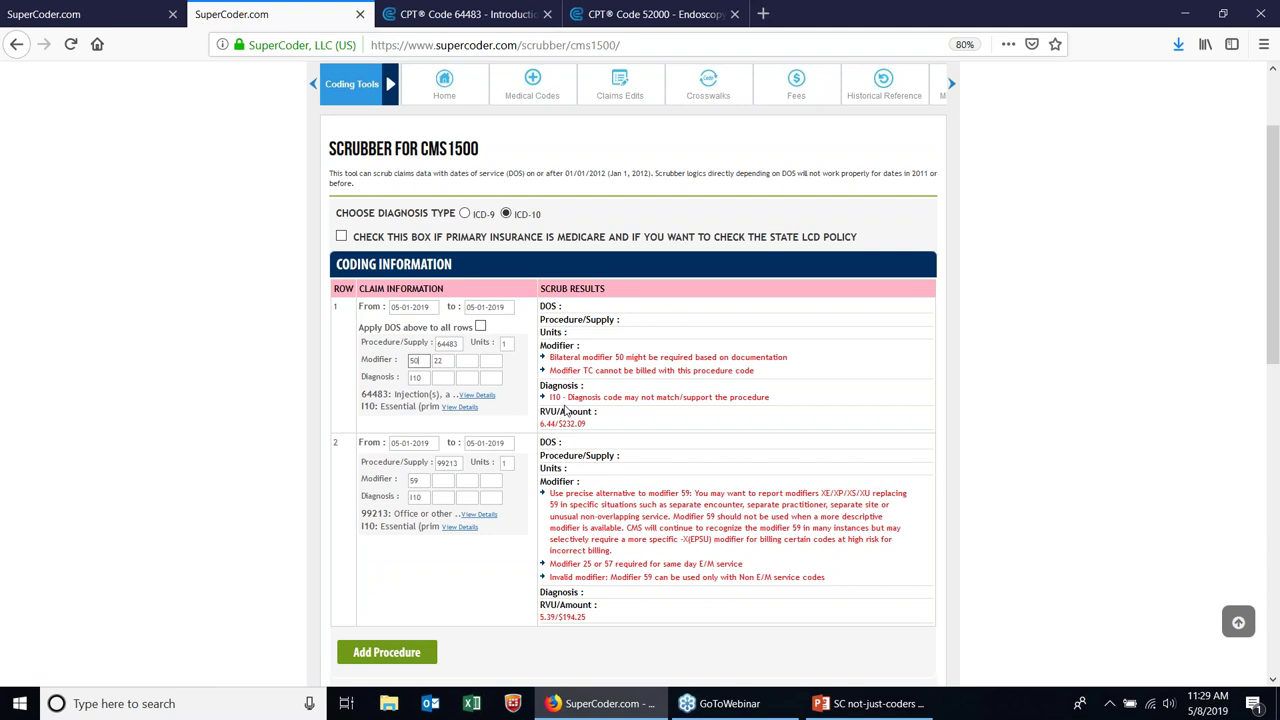
key("Tab")
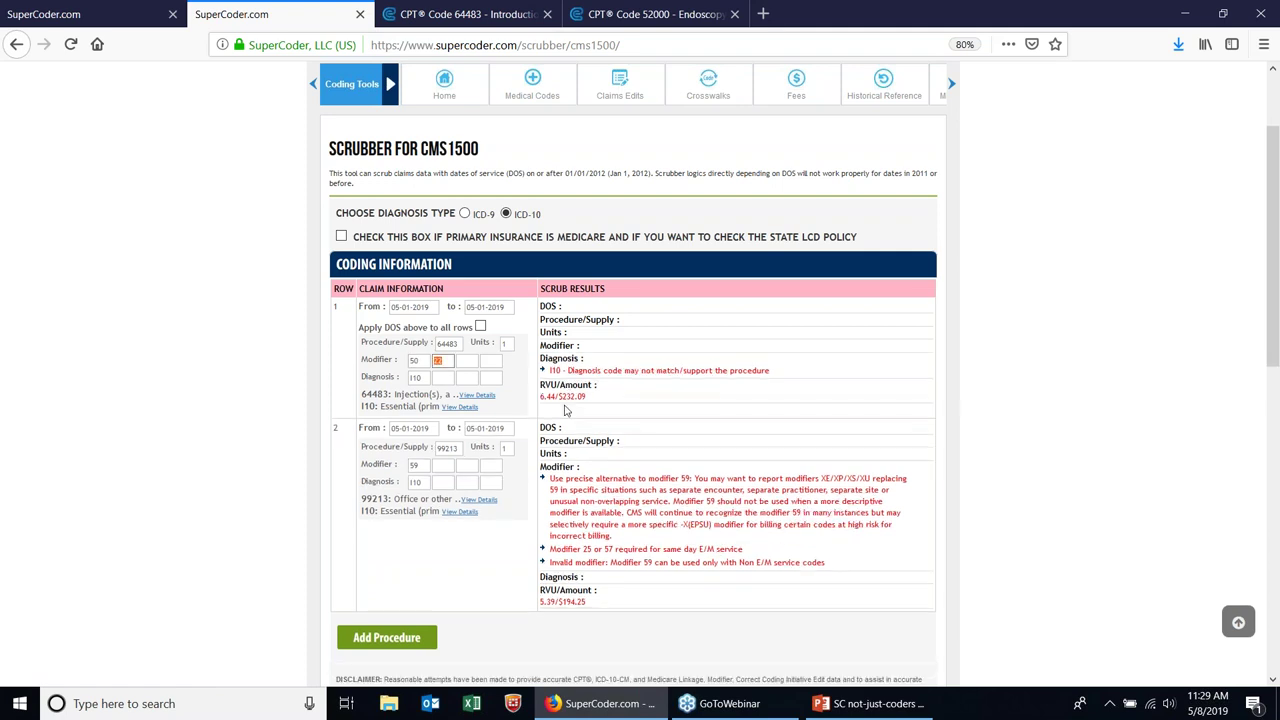
left_click(421, 378)
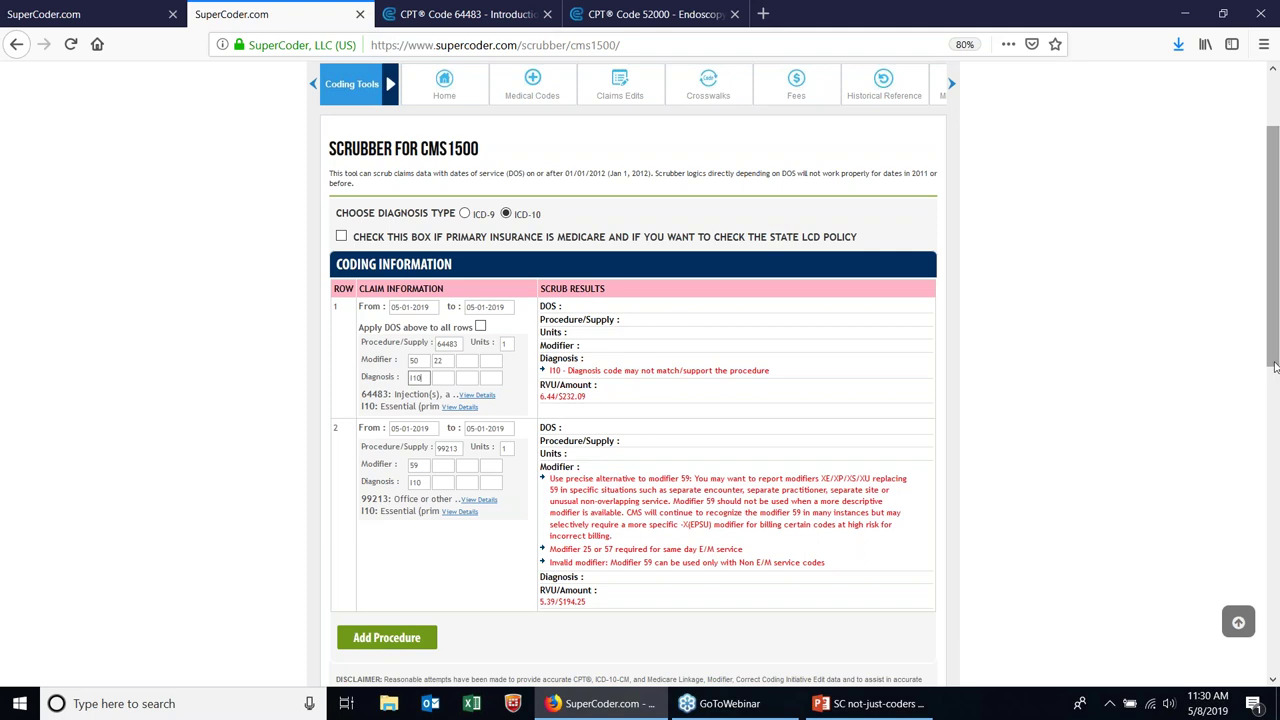
left_click_drag(1275, 367, 1275, 322)
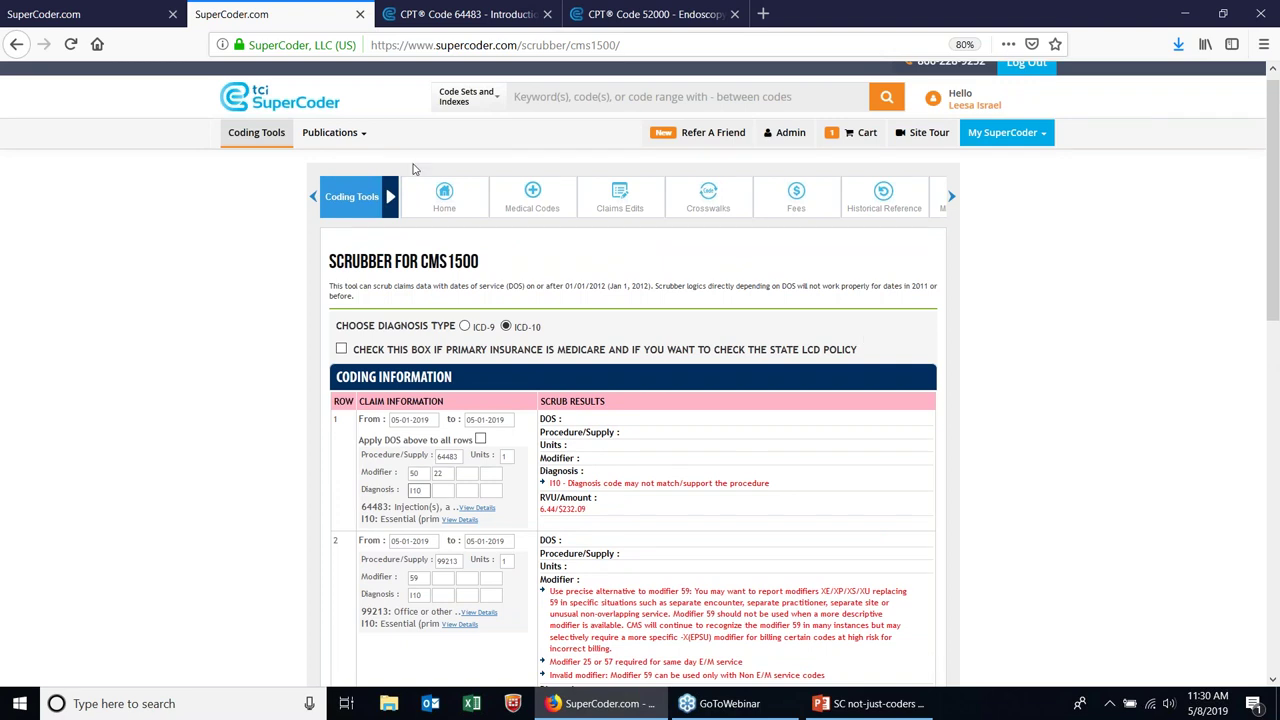
- Close the scrubber tab and switch back to the Coding Tools home tab
left_click(359, 15)
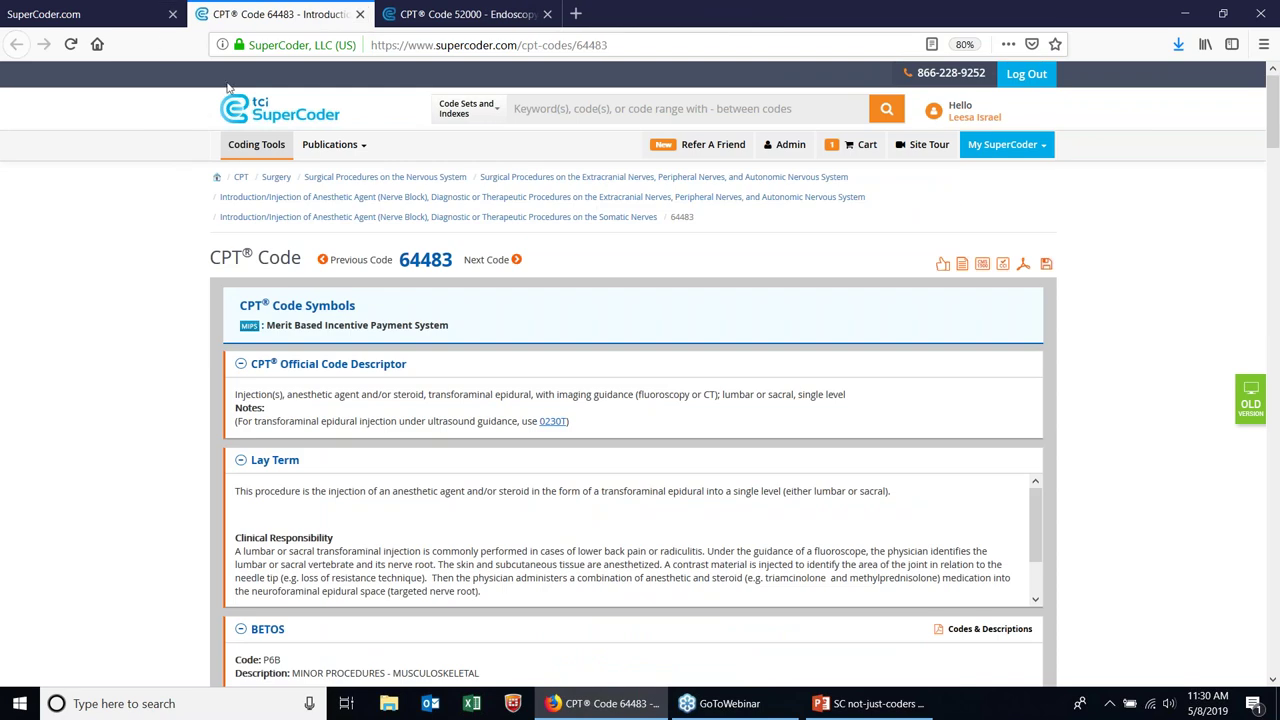
left_click(119, 15)
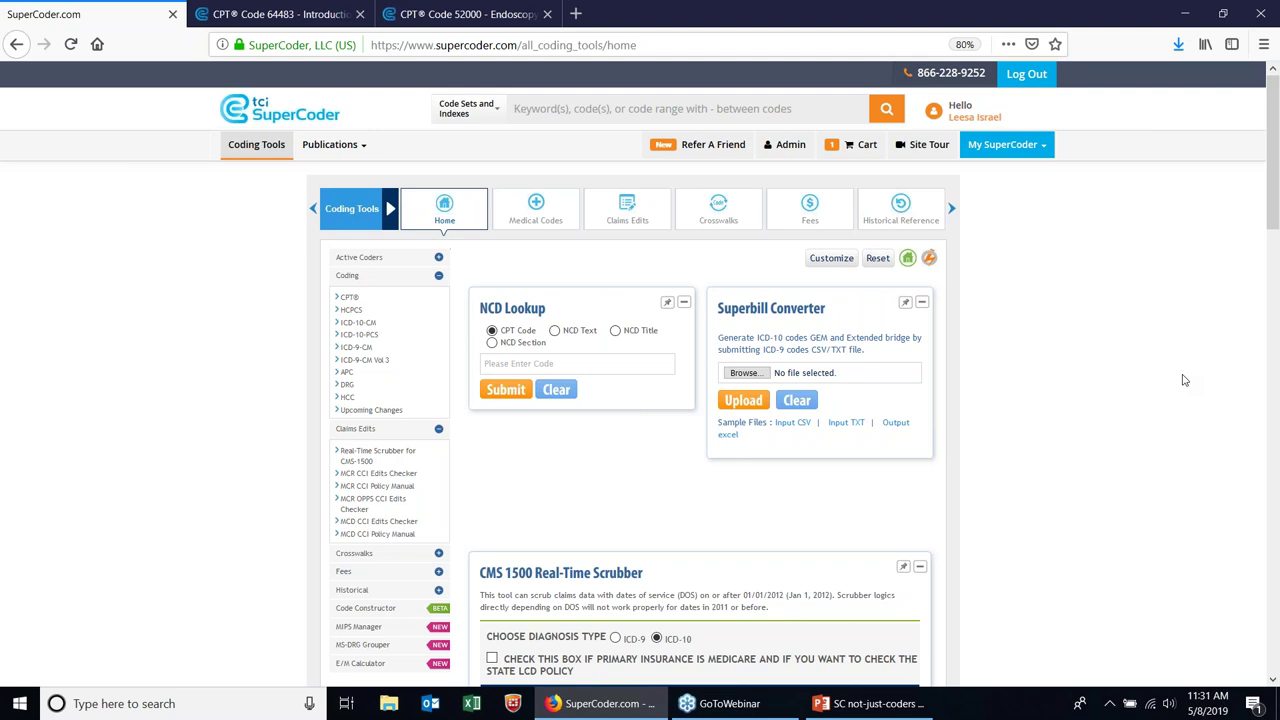
- Scroll down to LCD Lookup and enter 64483 in Search by Procedure
left_click(1273, 683)
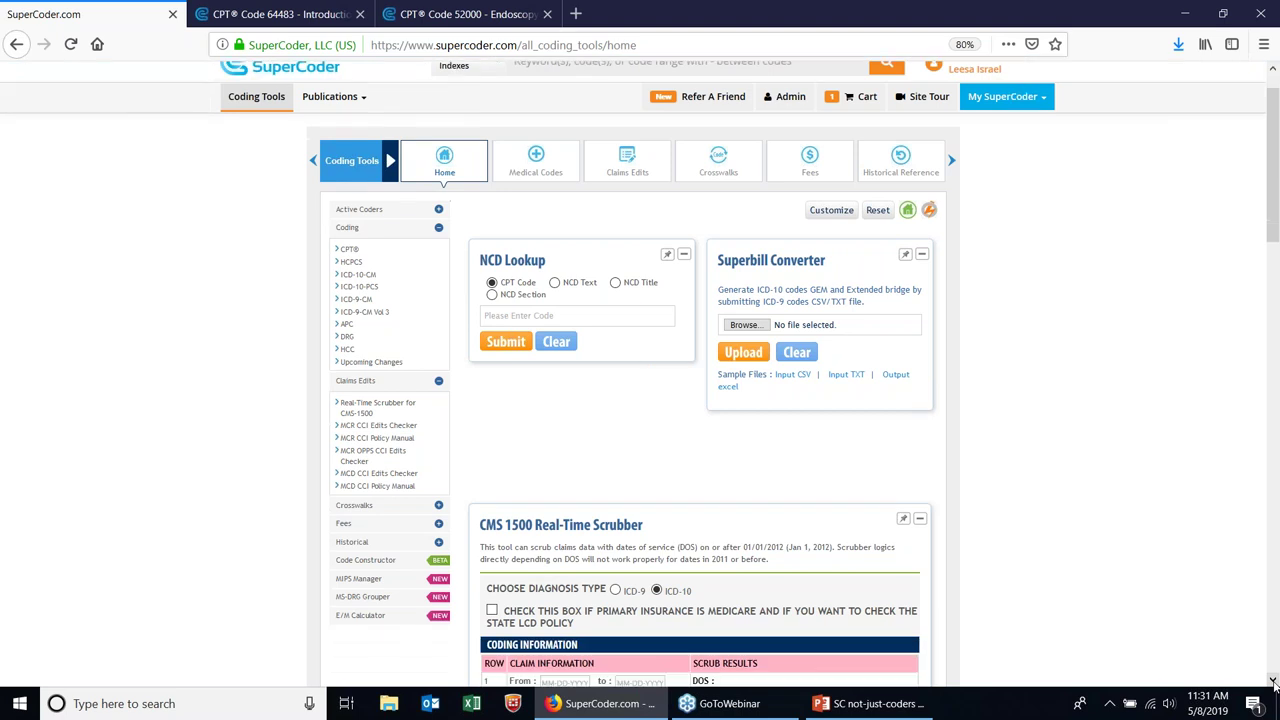
scroll(1273, 683, "down", 10)
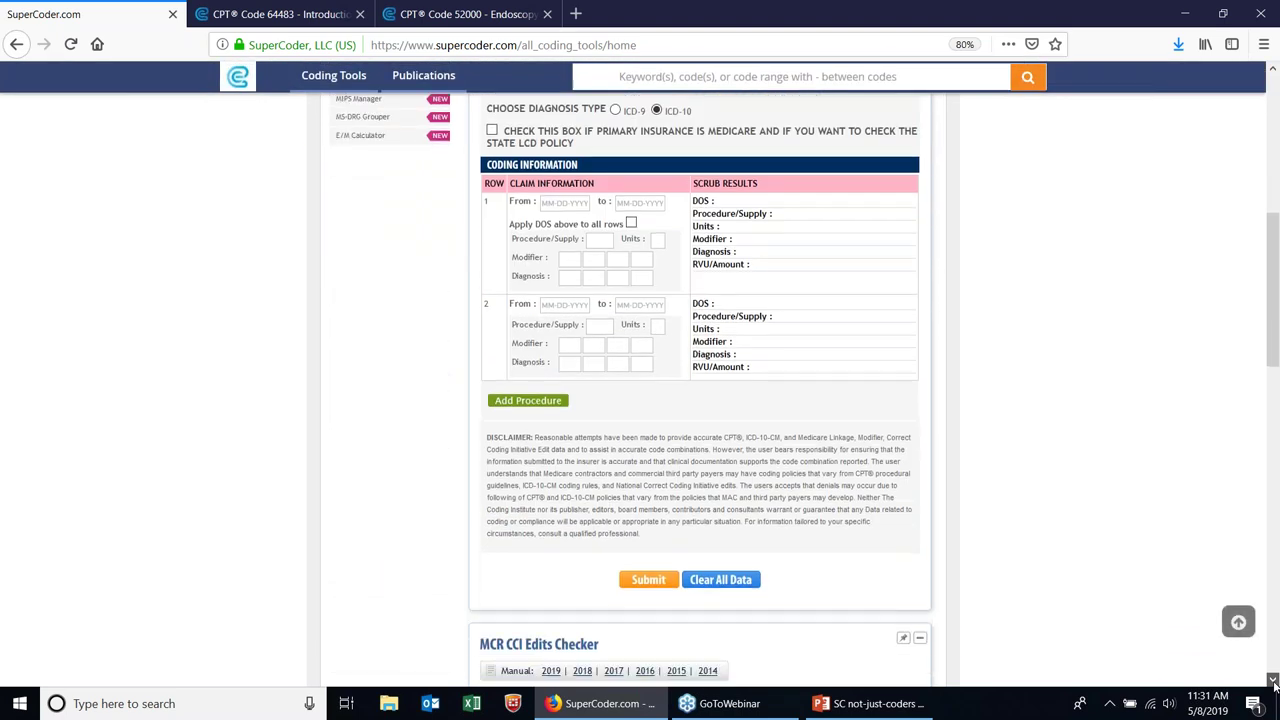
scroll(1273, 683, "down", 10)
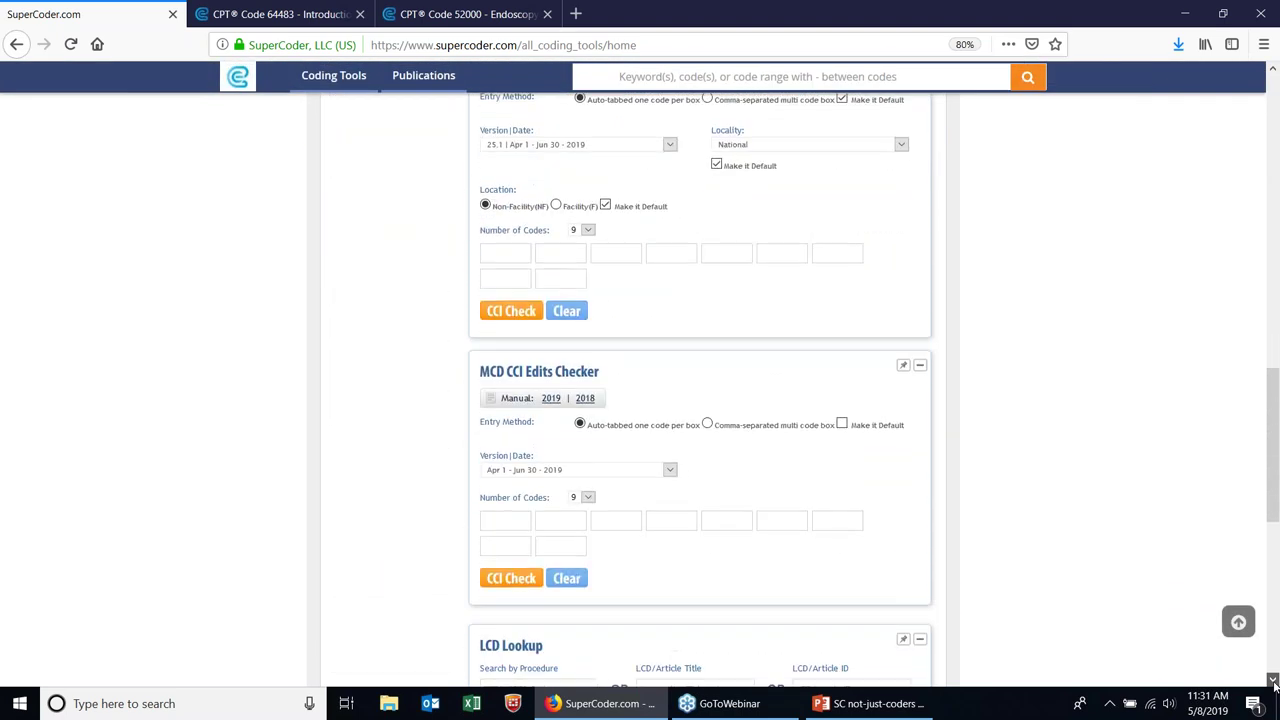
scroll(1273, 683, "down", 3)
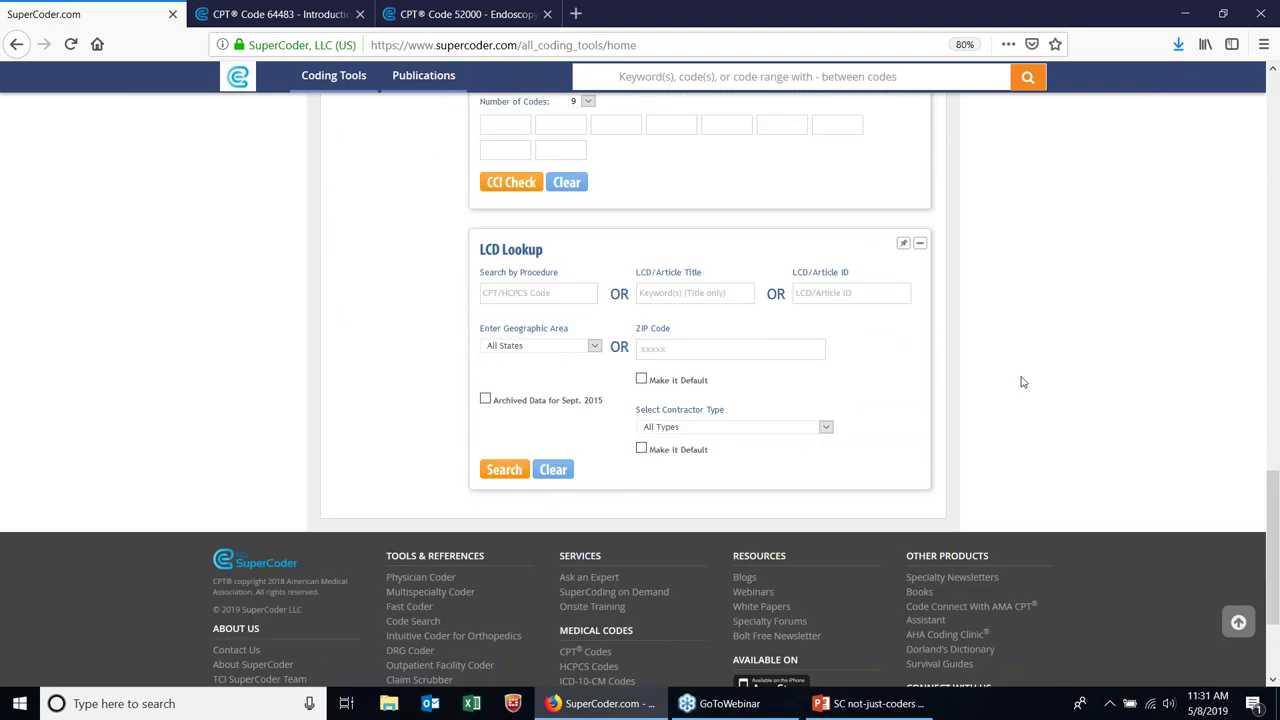
left_click(556, 297)
type("64483")
- Keep Geographic Area on All States and Contractor Type on All Types
left_click(596, 347)
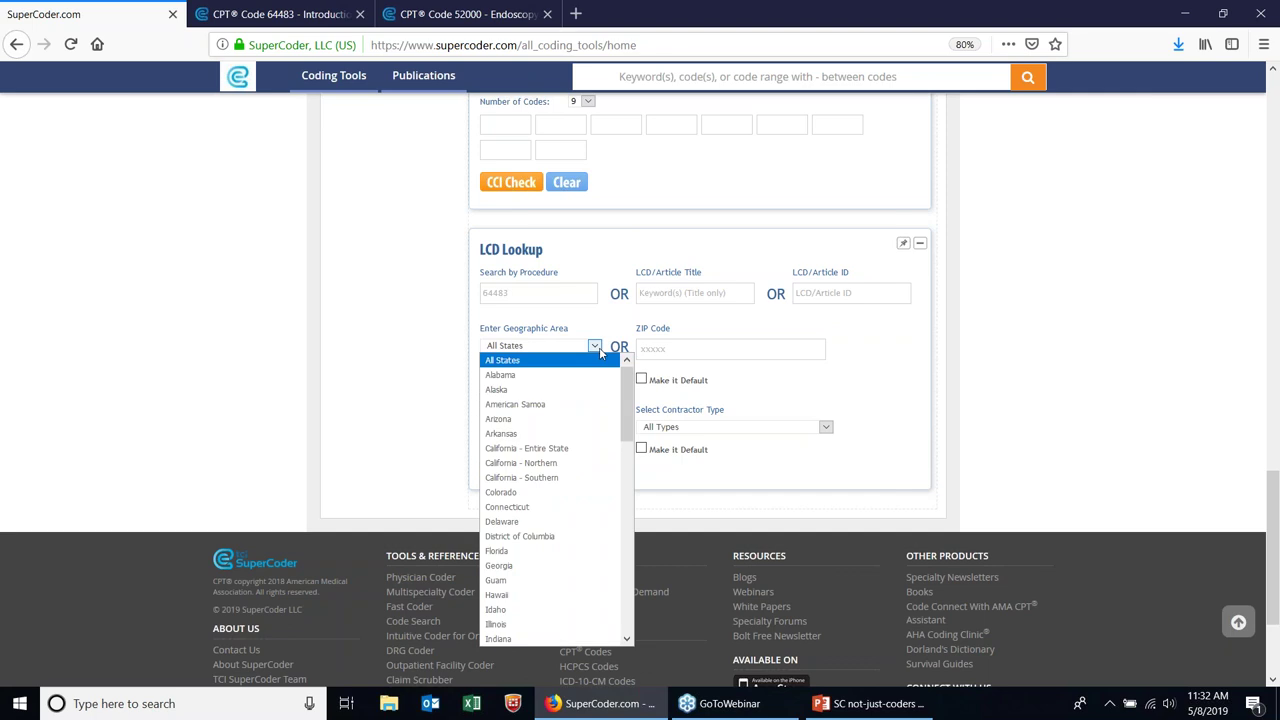
left_click(600, 352)
left_click(672, 351)
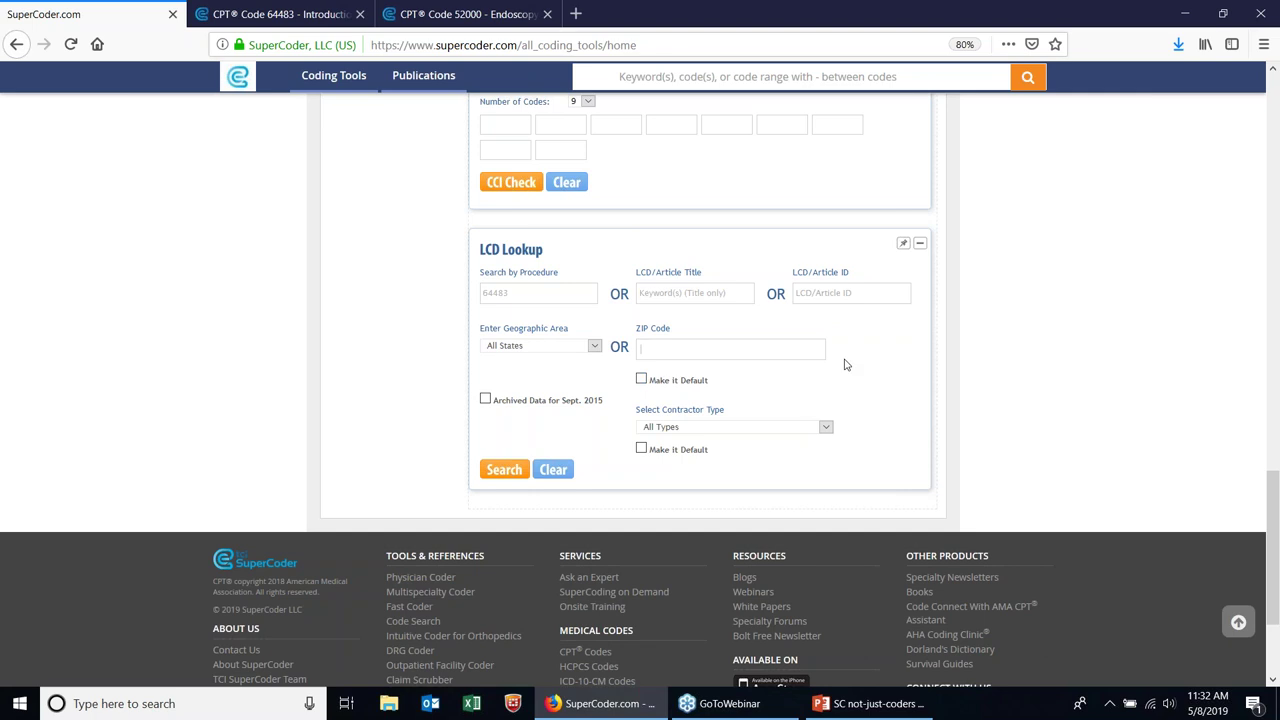
left_click(825, 428)
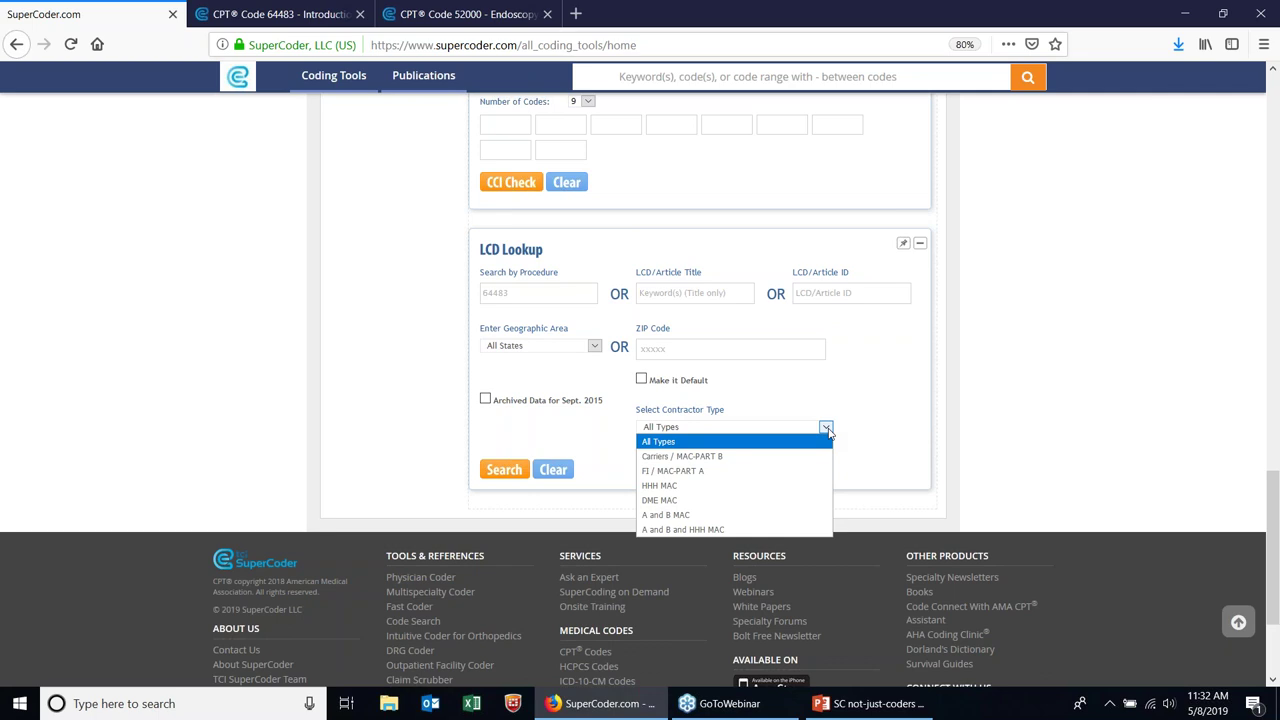
left_click(826, 429)
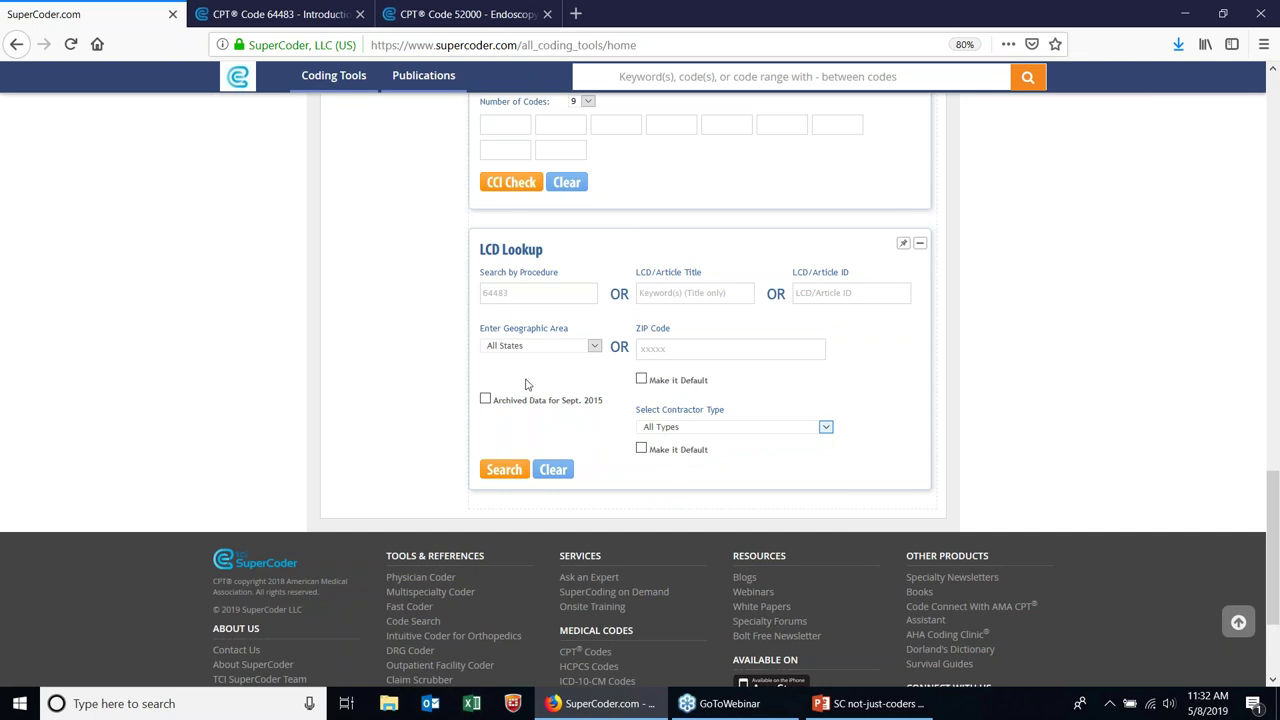
- Run the LCD search for 64483 and scroll through the result rows
left_click(505, 470)
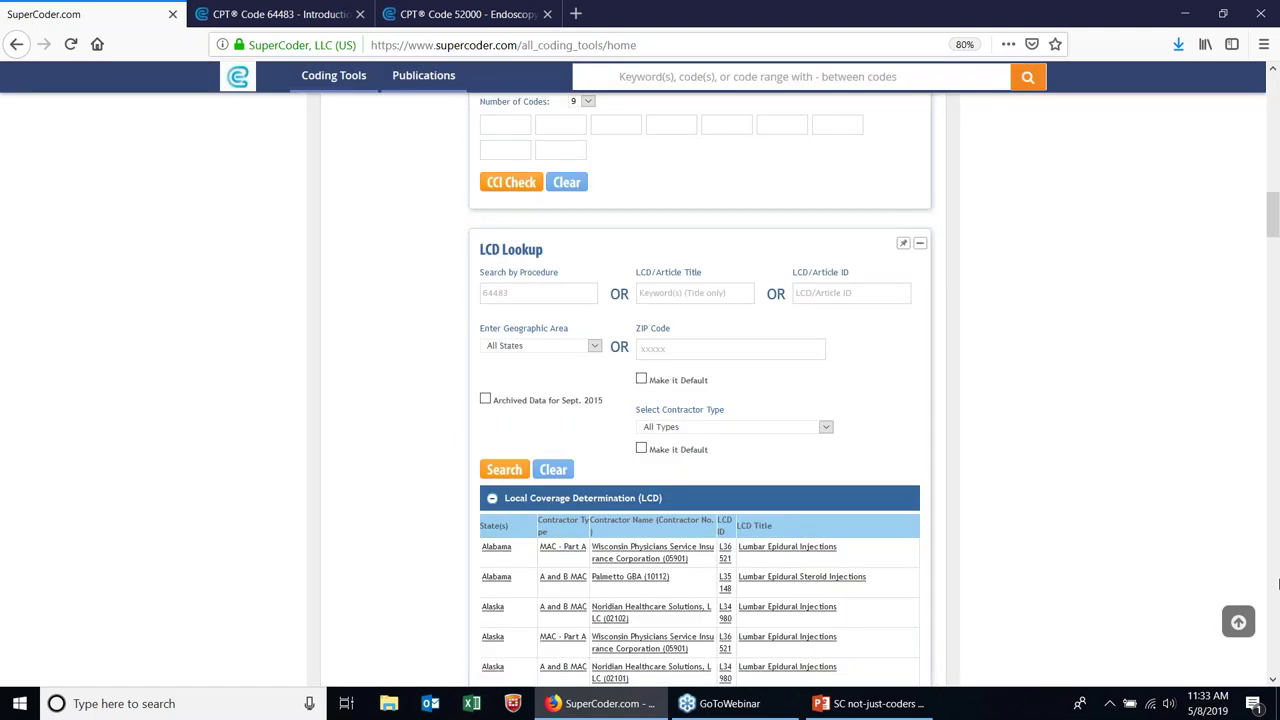
left_click(1273, 681)
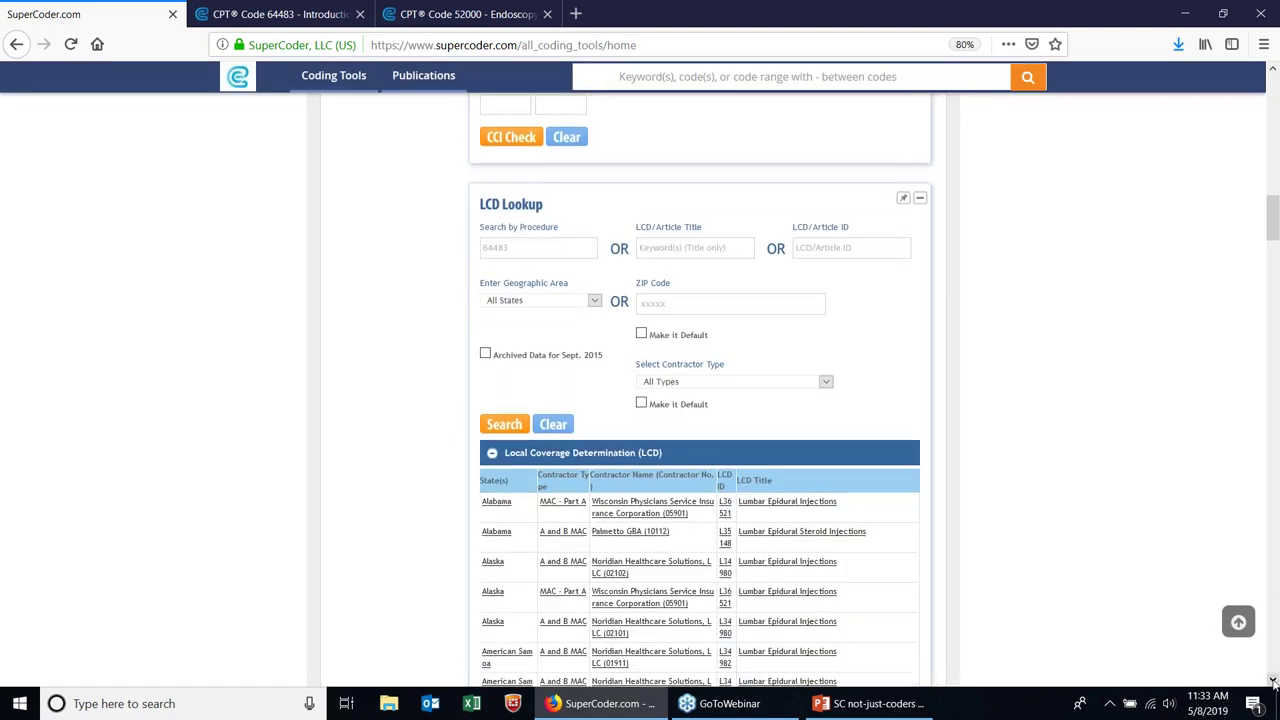
left_click(1273, 681)
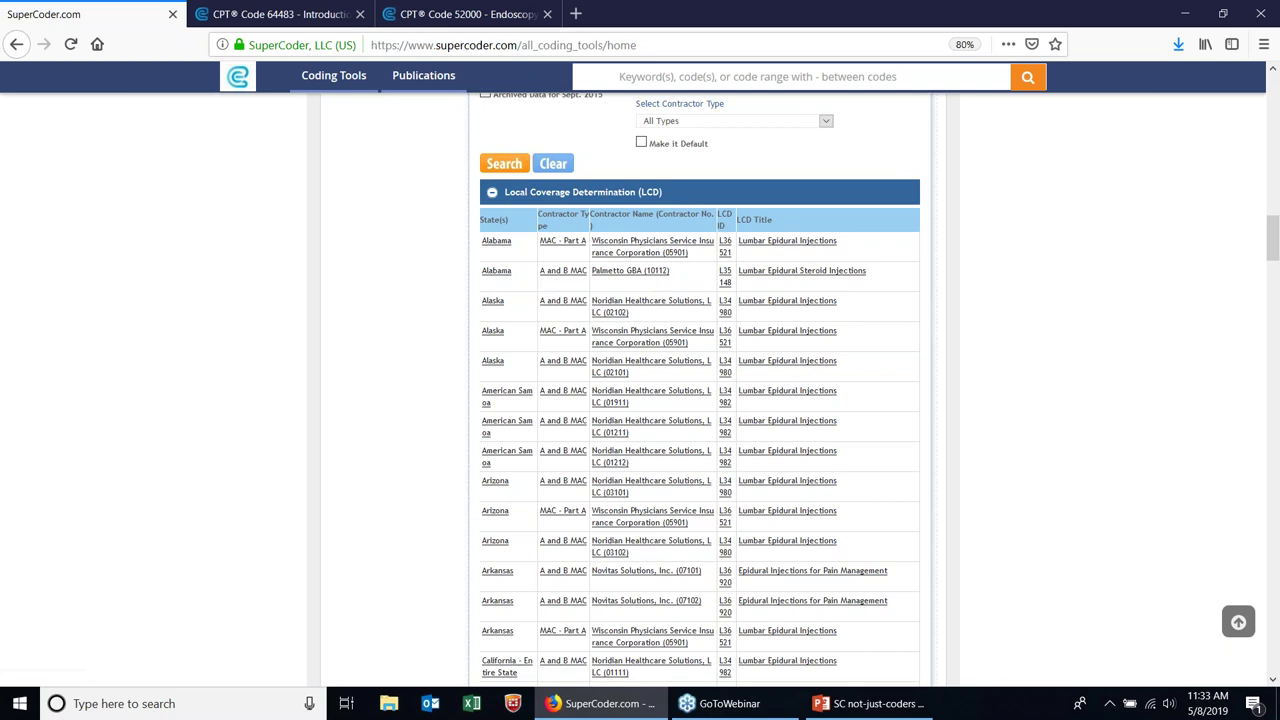
- Open the Palmetto GBA Alabama LCD L35148, Lumbar Epidural Steroid Injections, and its full policy
left_click(638, 277)
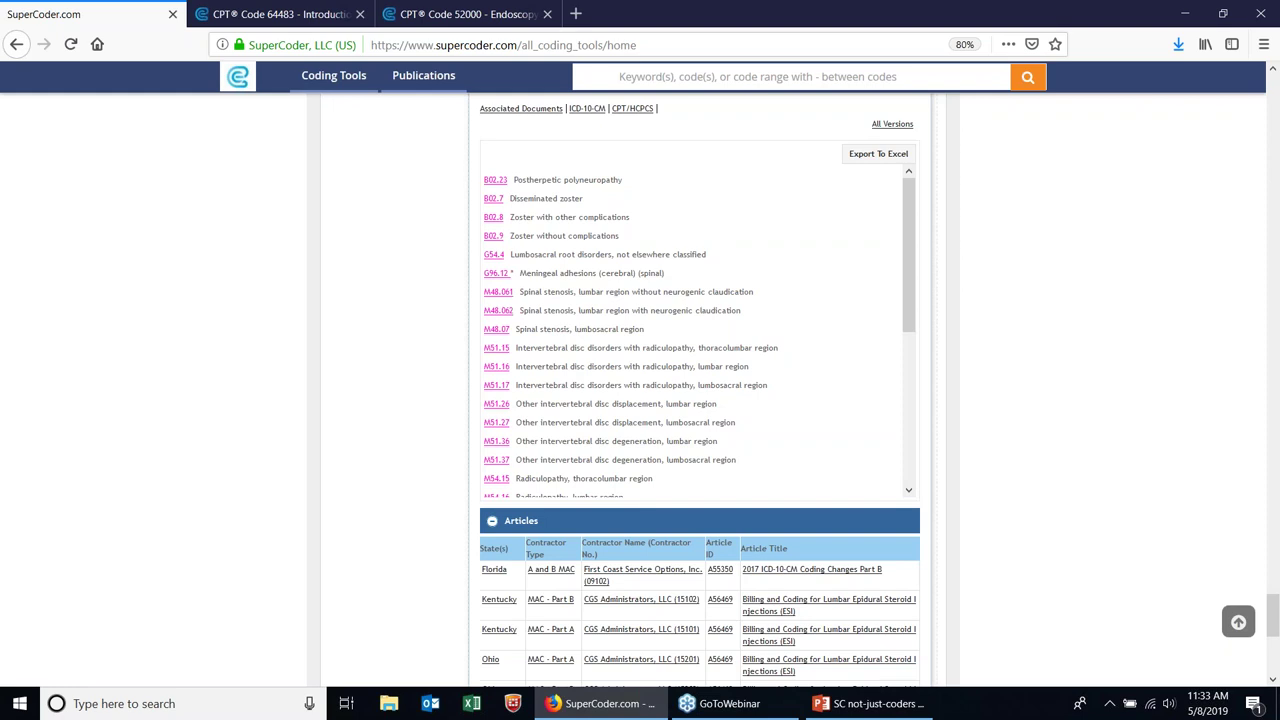
left_click(1273, 71)
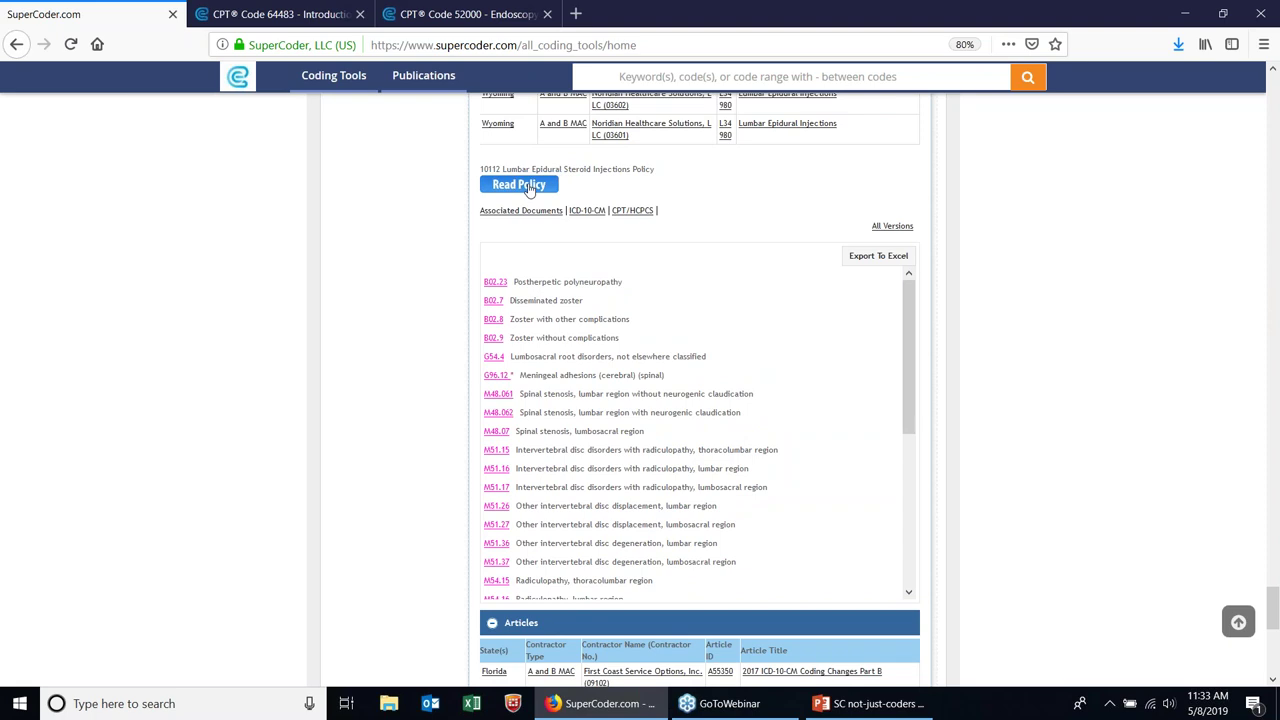
left_click(529, 188)
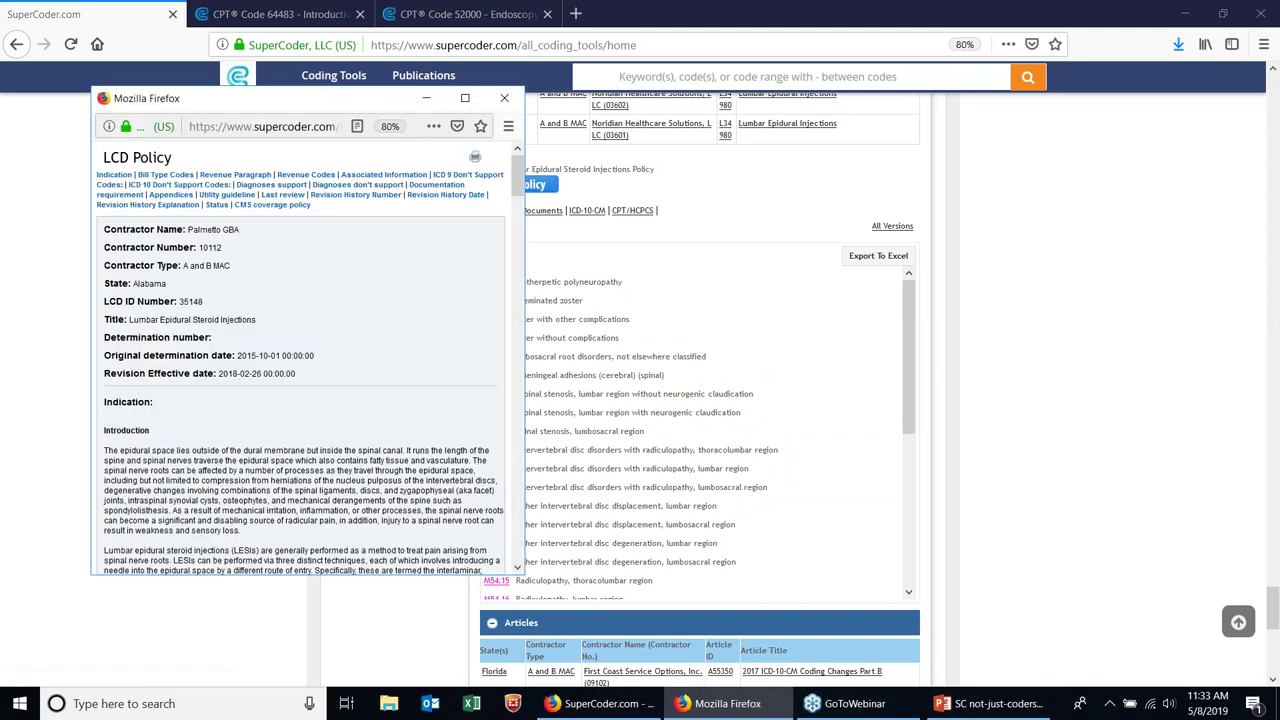
- Maximize the LCD policy window, jump to its Revenue Codes section, then close it
left_click(465, 98)
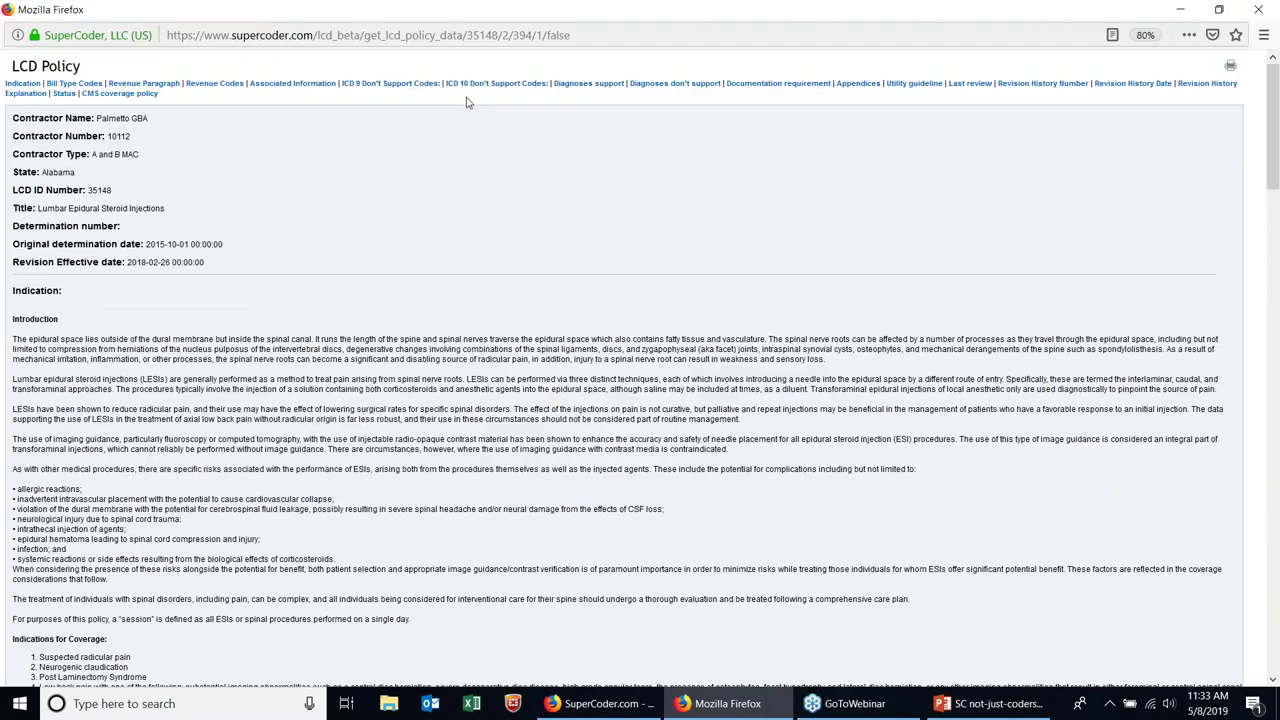
left_click(208, 87)
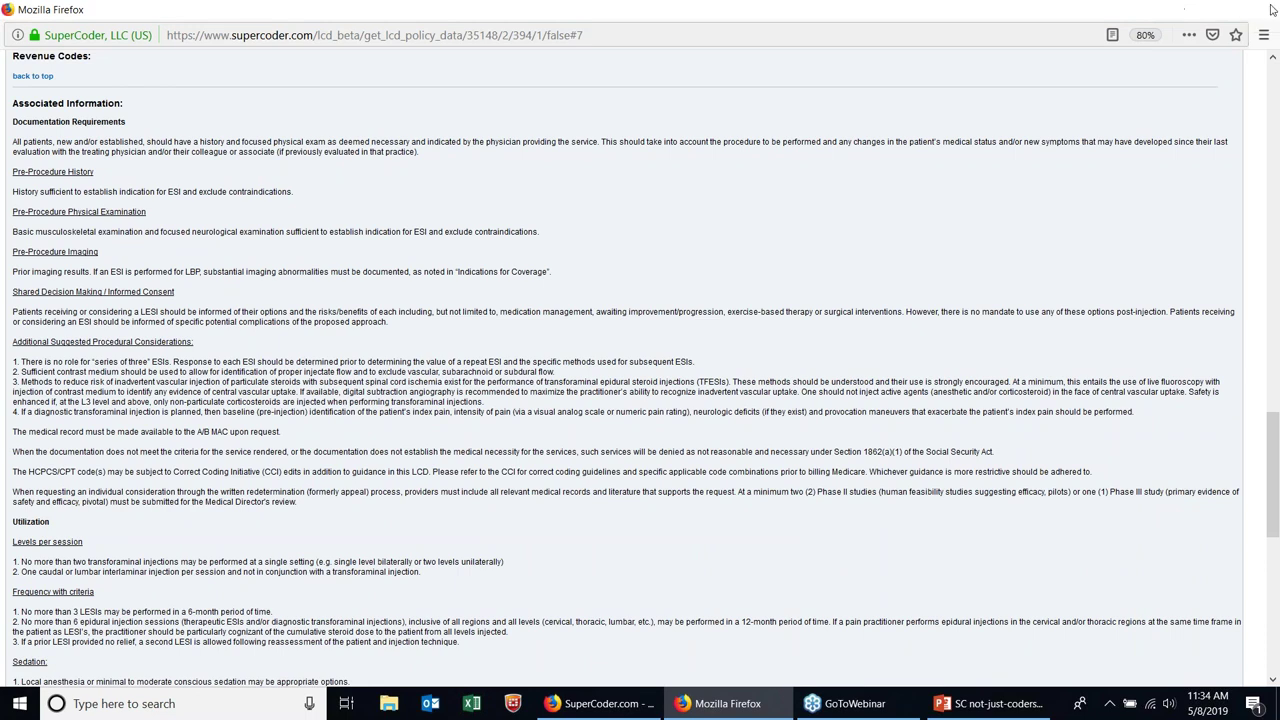
left_click(1271, 9)
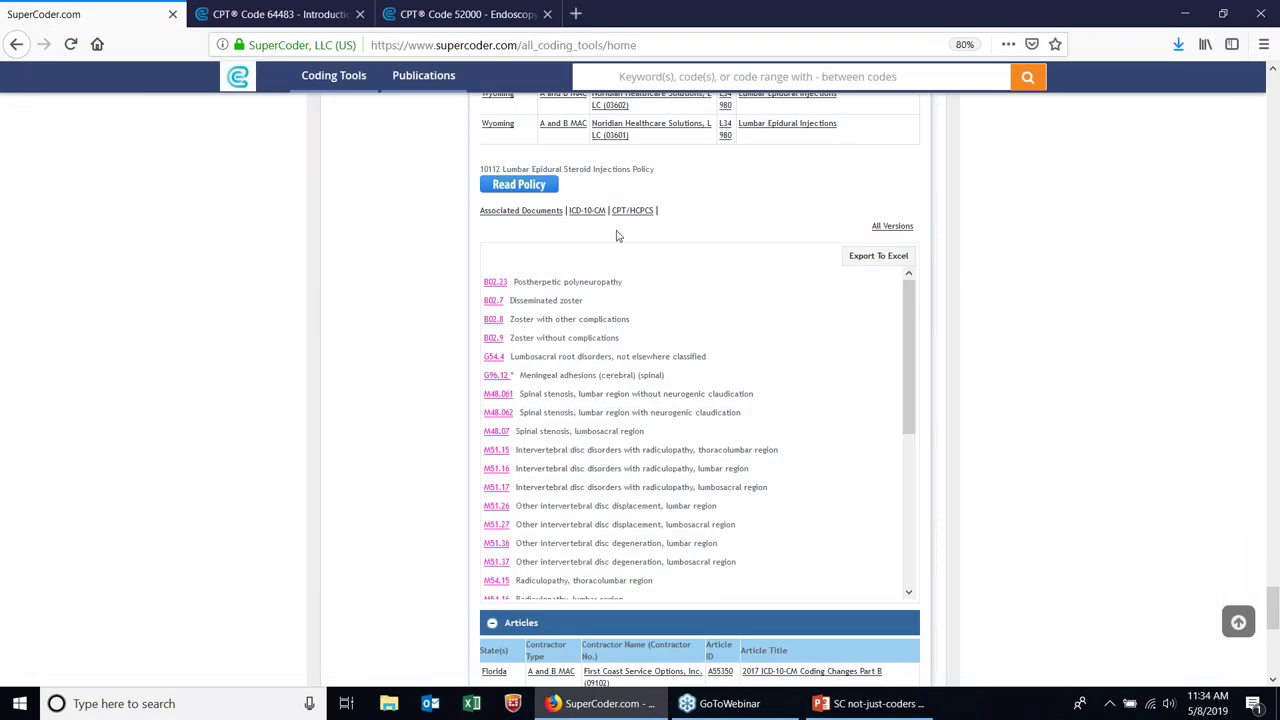
- Browse the LCD's associated documents and ICD-10-CM codes, then list covered CPT/HCPCS codes 62322, 62323, 64483, 64484
left_click(539, 218)
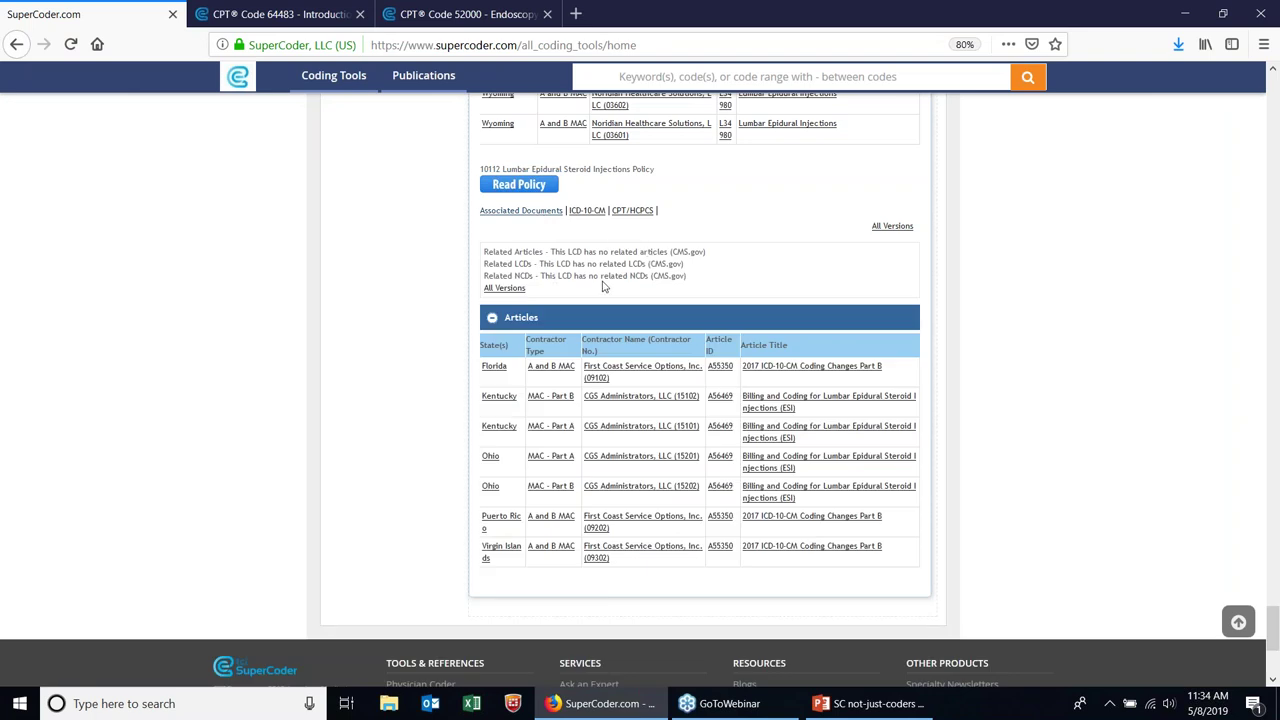
left_click(589, 214)
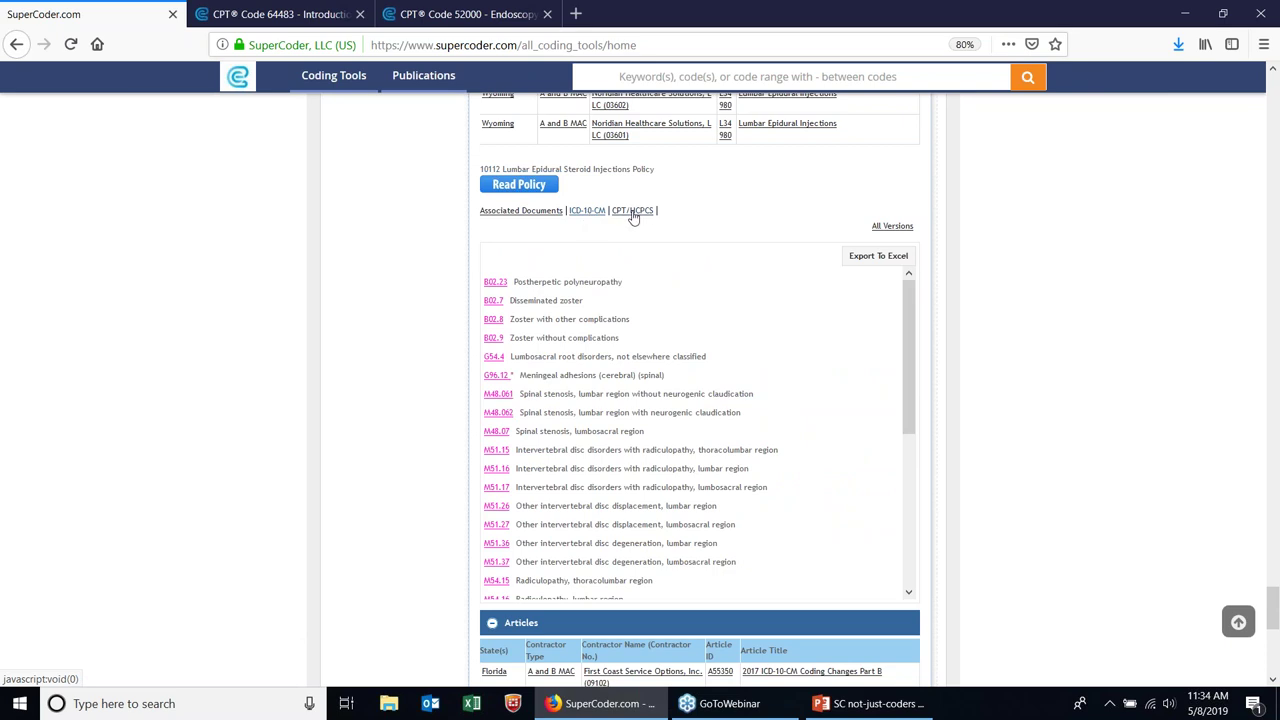
left_click(633, 212)
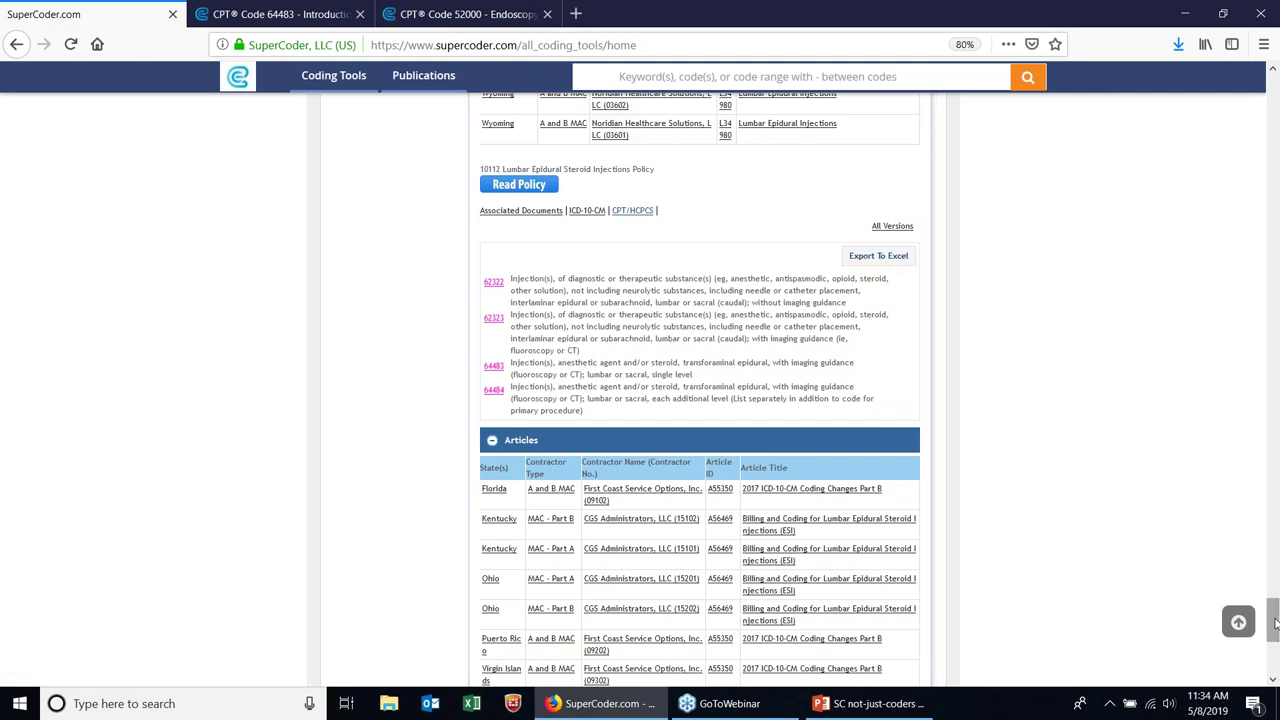
scroll(1275, 622, "down", 2)
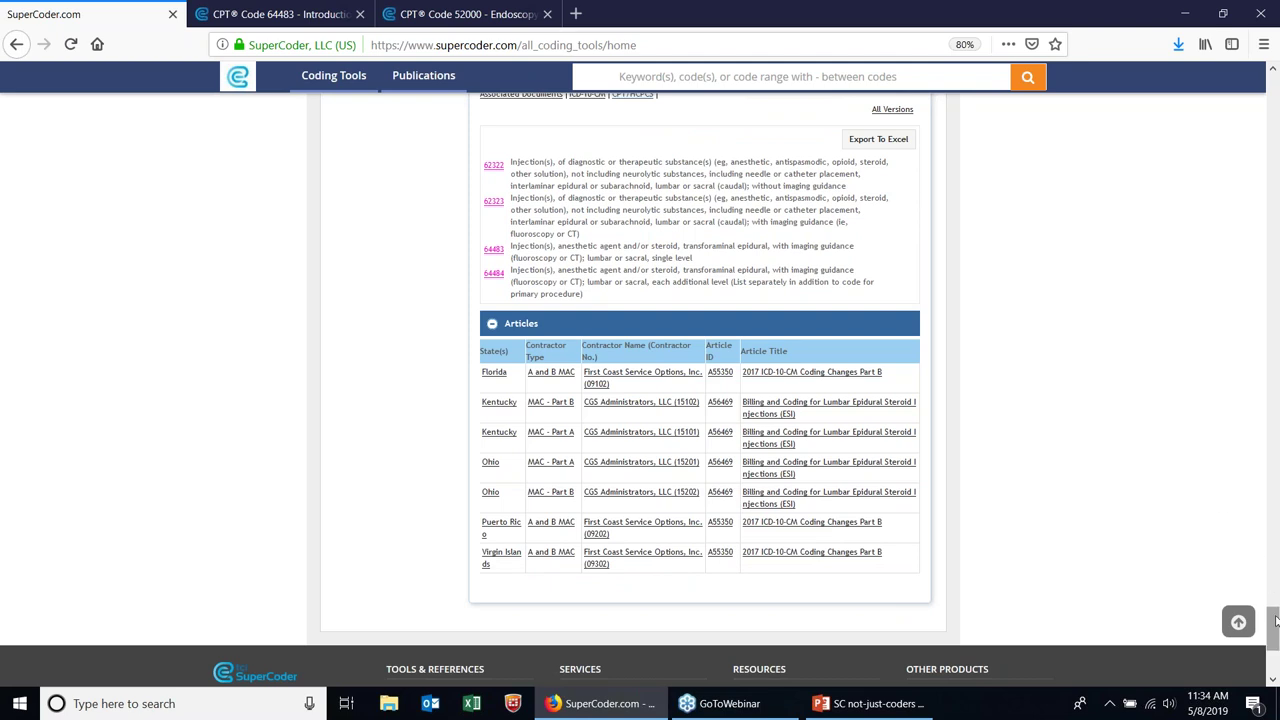
left_click_drag(1275, 628, 1265, 92)
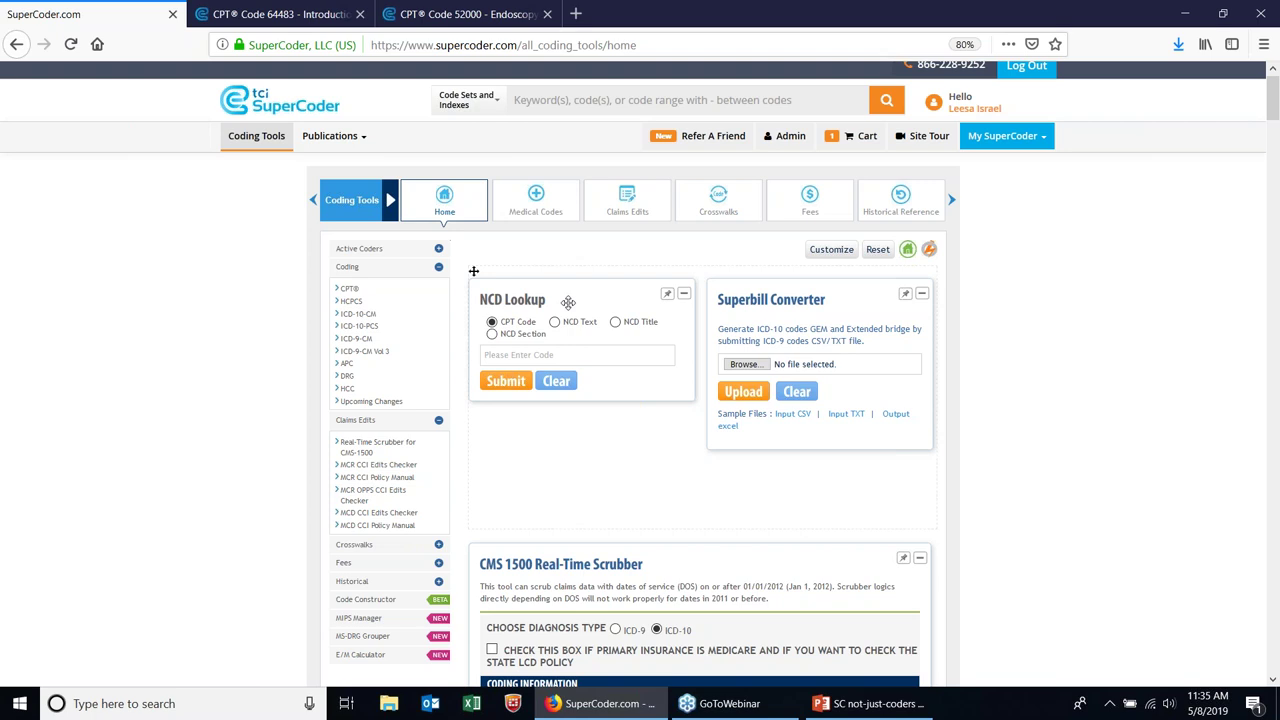
- Run an NCD Lookup for CPT 80061 and review NCD 190.23 Lipid Testing's covered ICD-10-CM codes
left_click(564, 356)
type("80061")
left_click(505, 385)
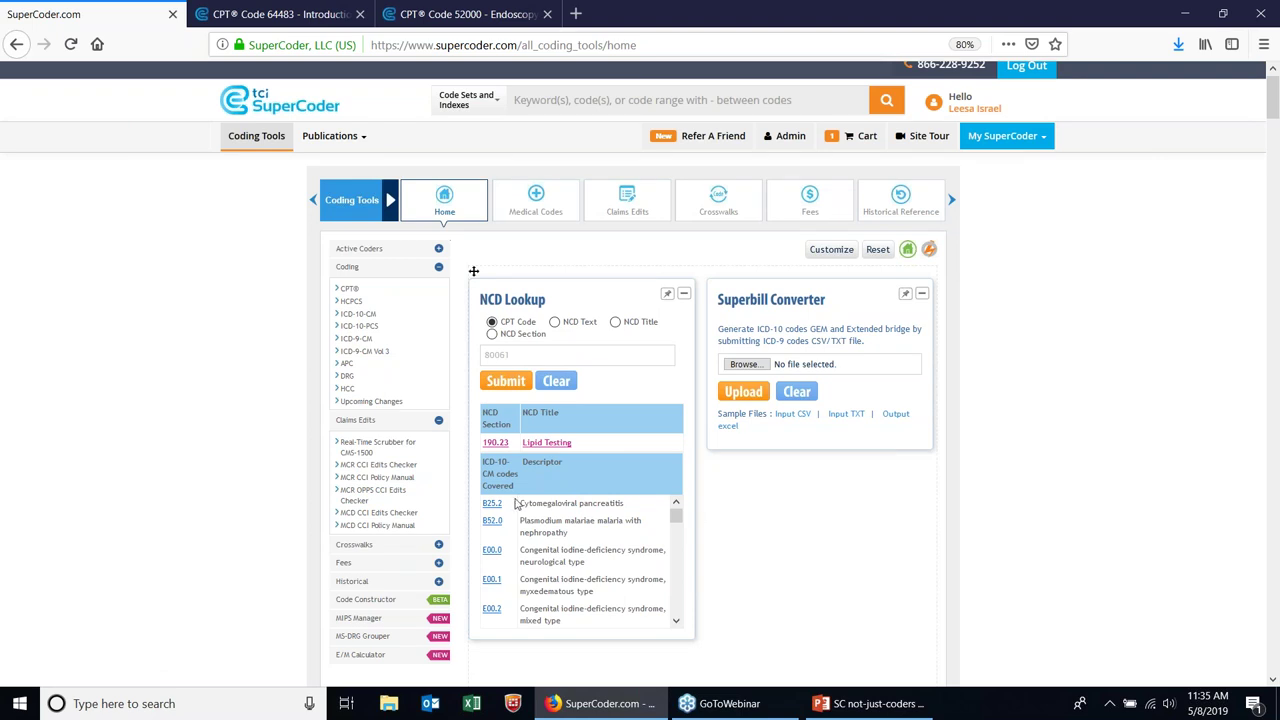
left_click_drag(675, 520, 675, 537)
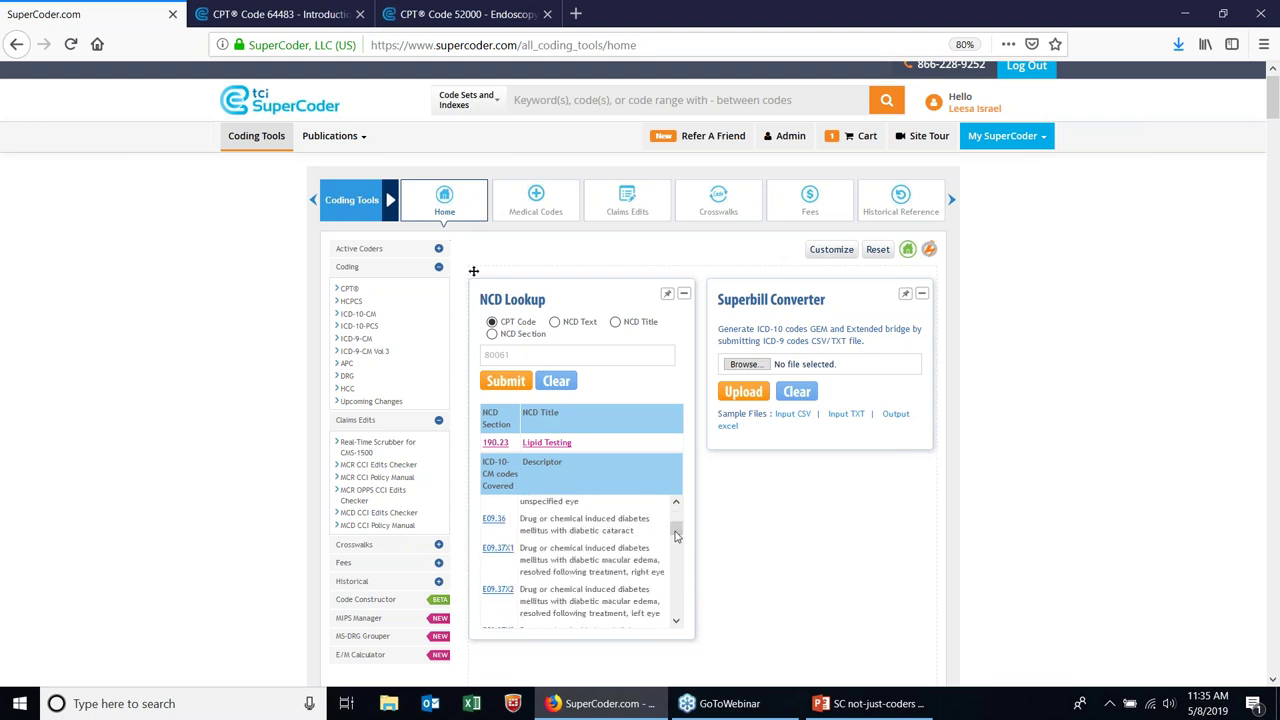
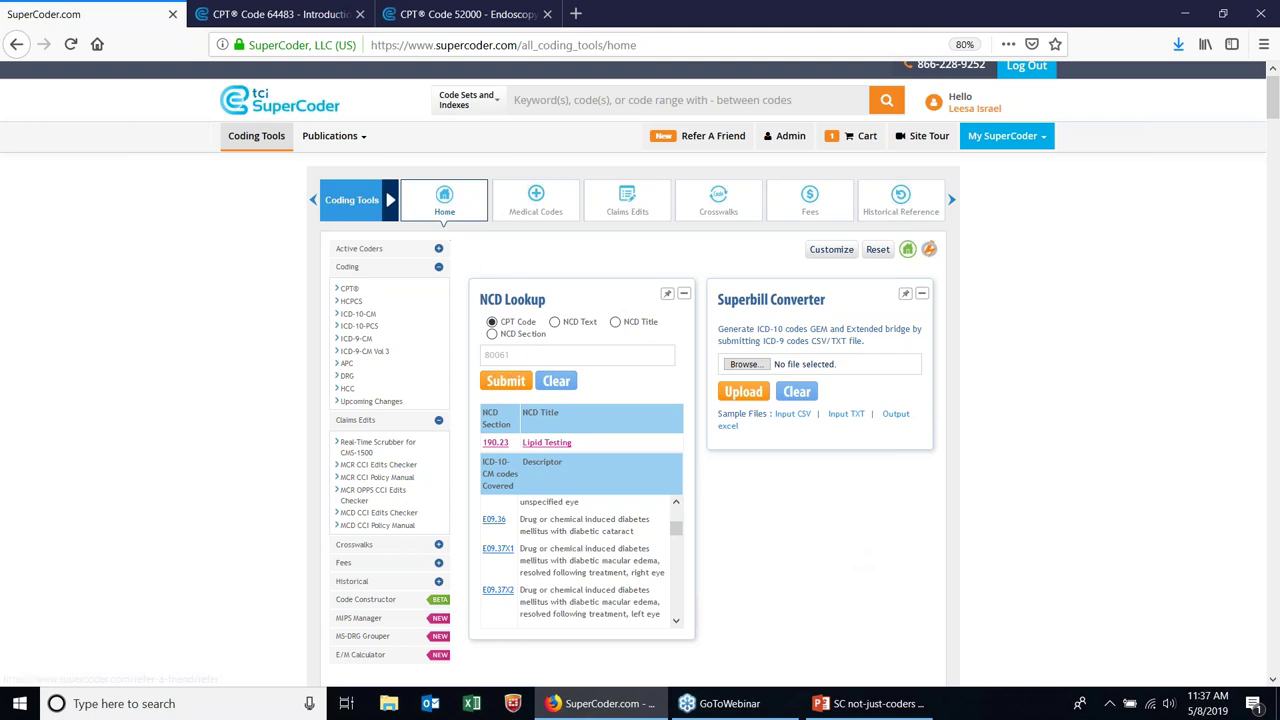
- Search Publications for 'New York Medicaid', returning 690 documents
left_click(642, 99)
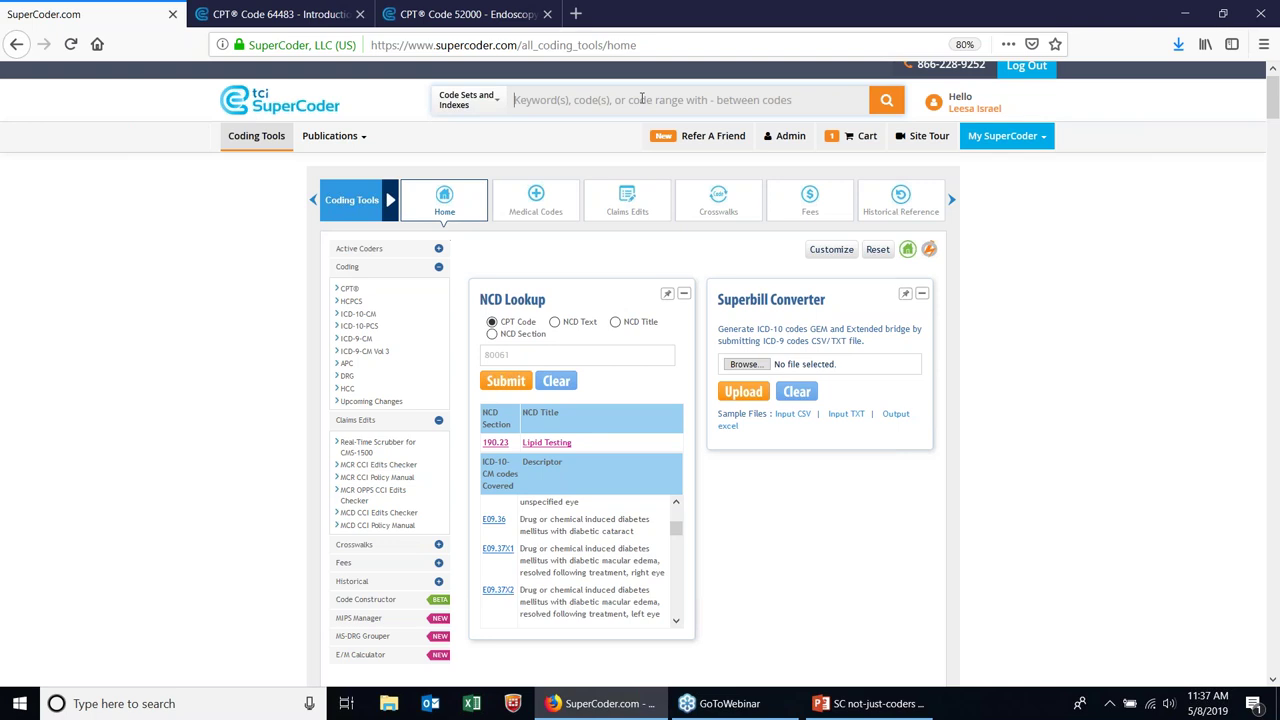
left_click(642, 98)
type("New Yo")
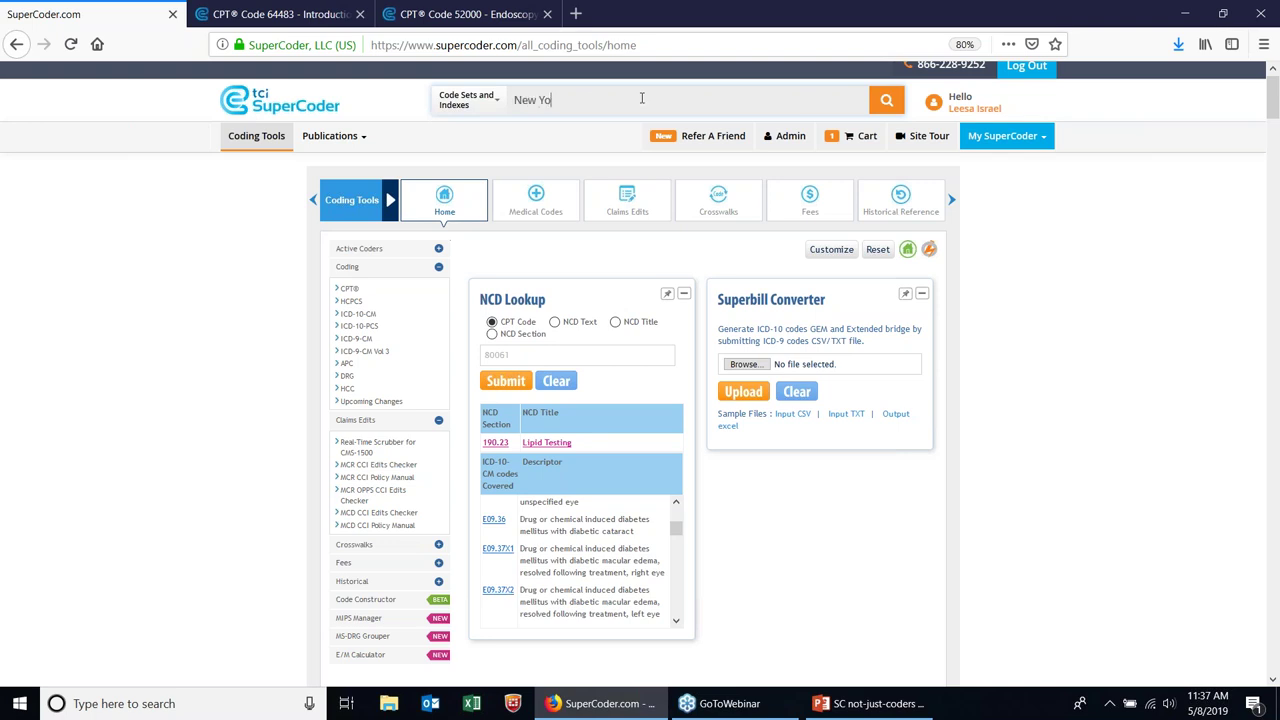
type("rk Medicaid")
left_click(497, 103)
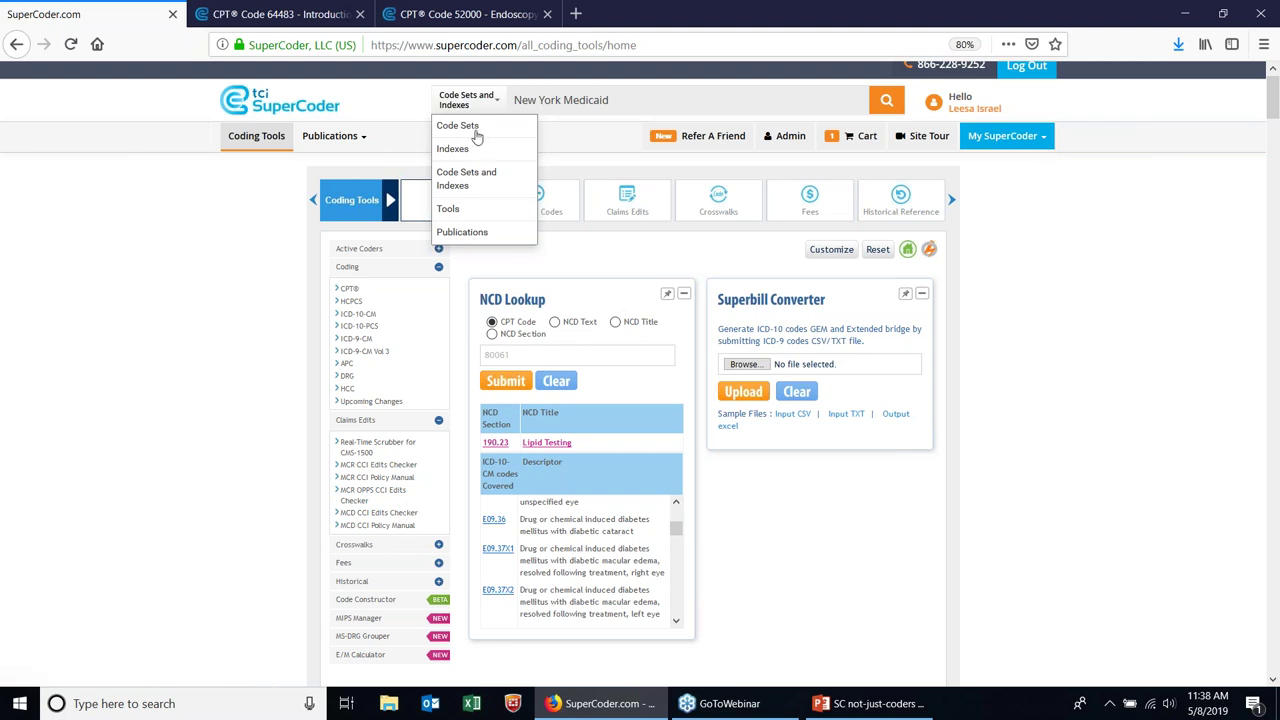
left_click(462, 232)
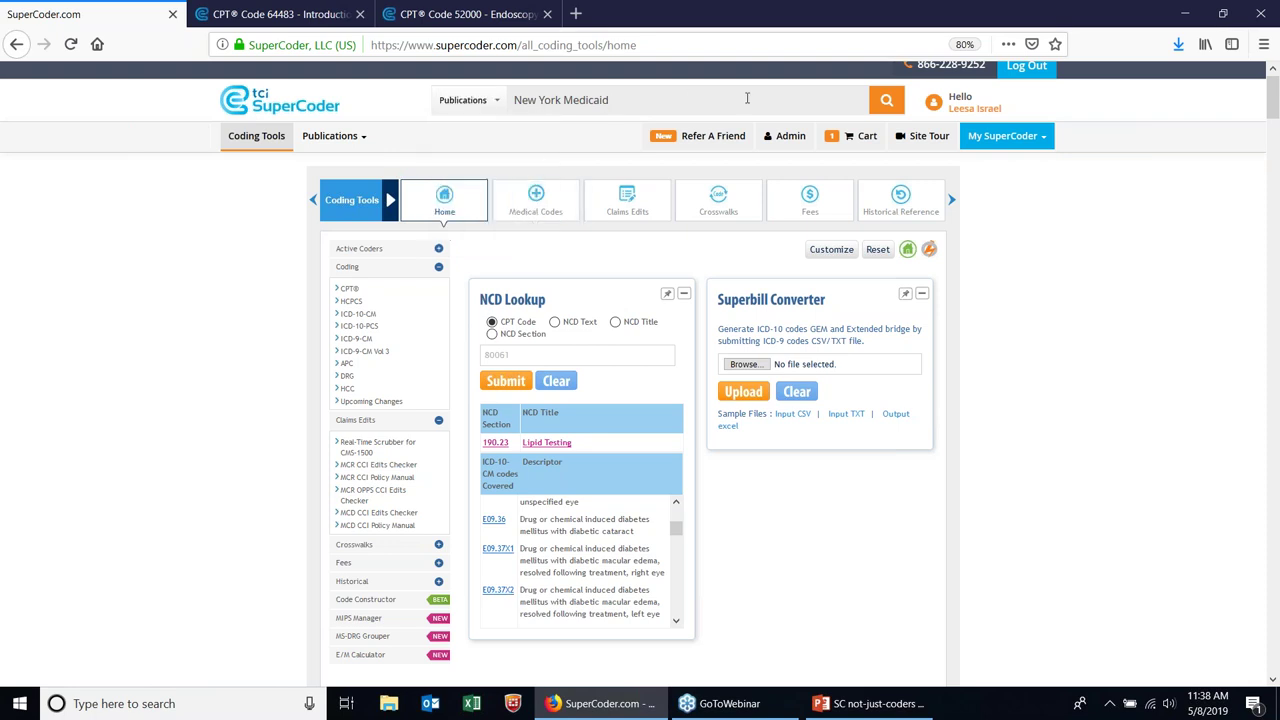
left_click(885, 103)
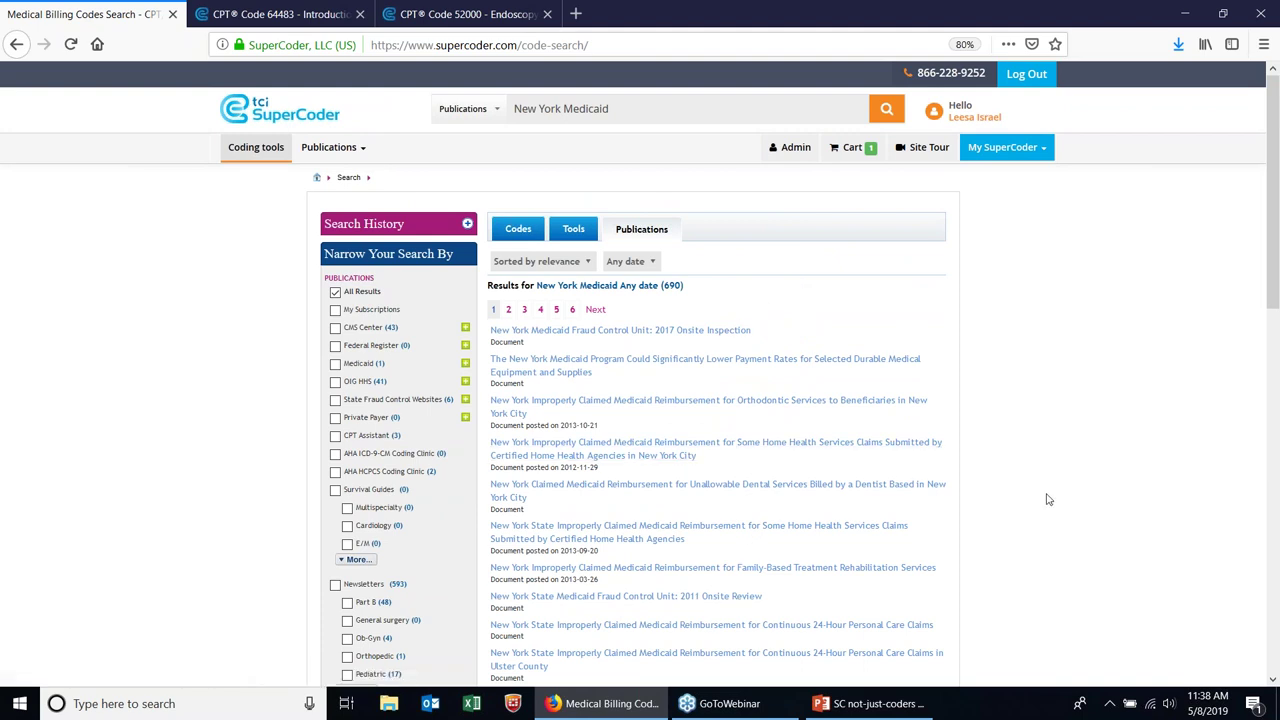
left_click(708, 331)
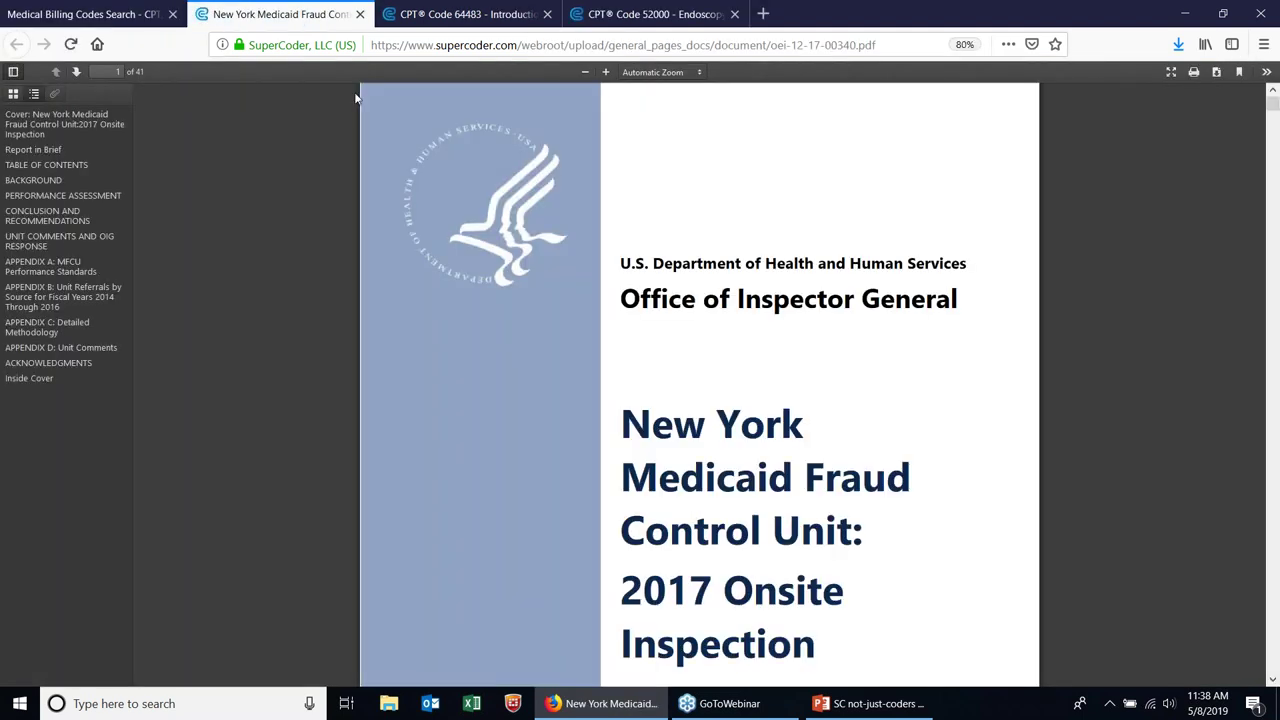
left_click(360, 14)
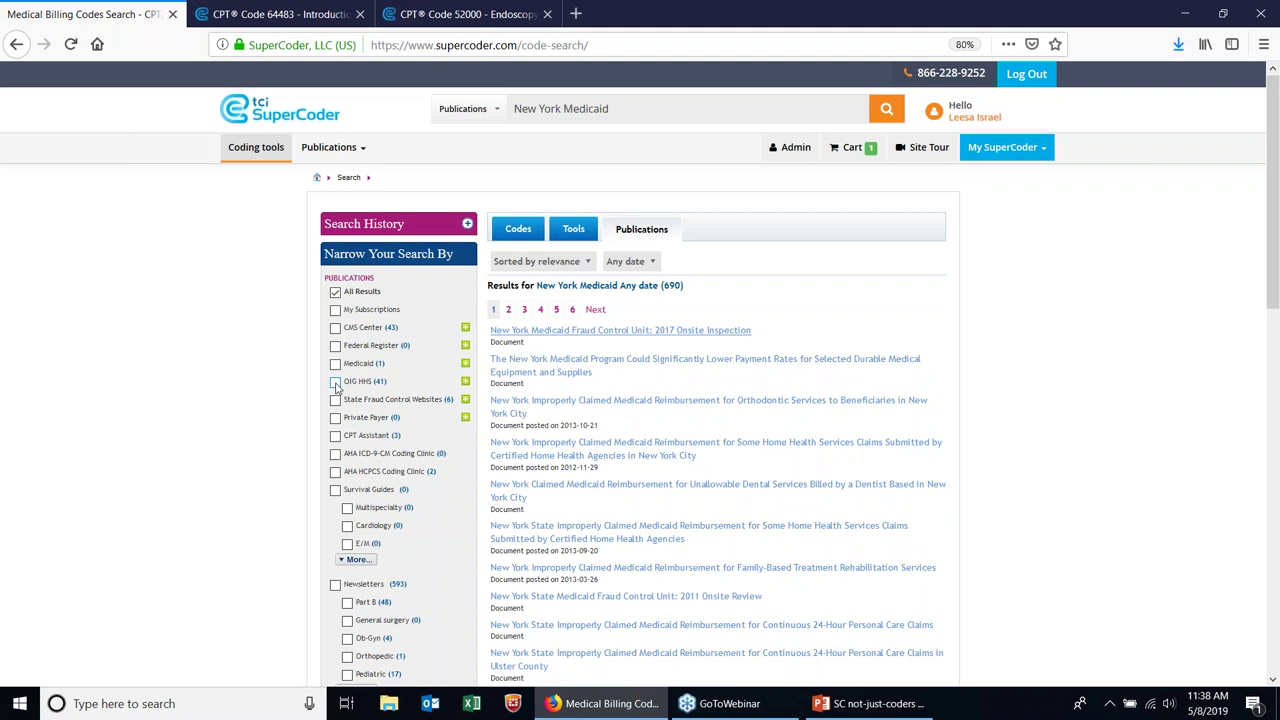
- Expand the OIG HHS filter's subcategories, then go back to the CPT 64483 page
left_click(465, 382)
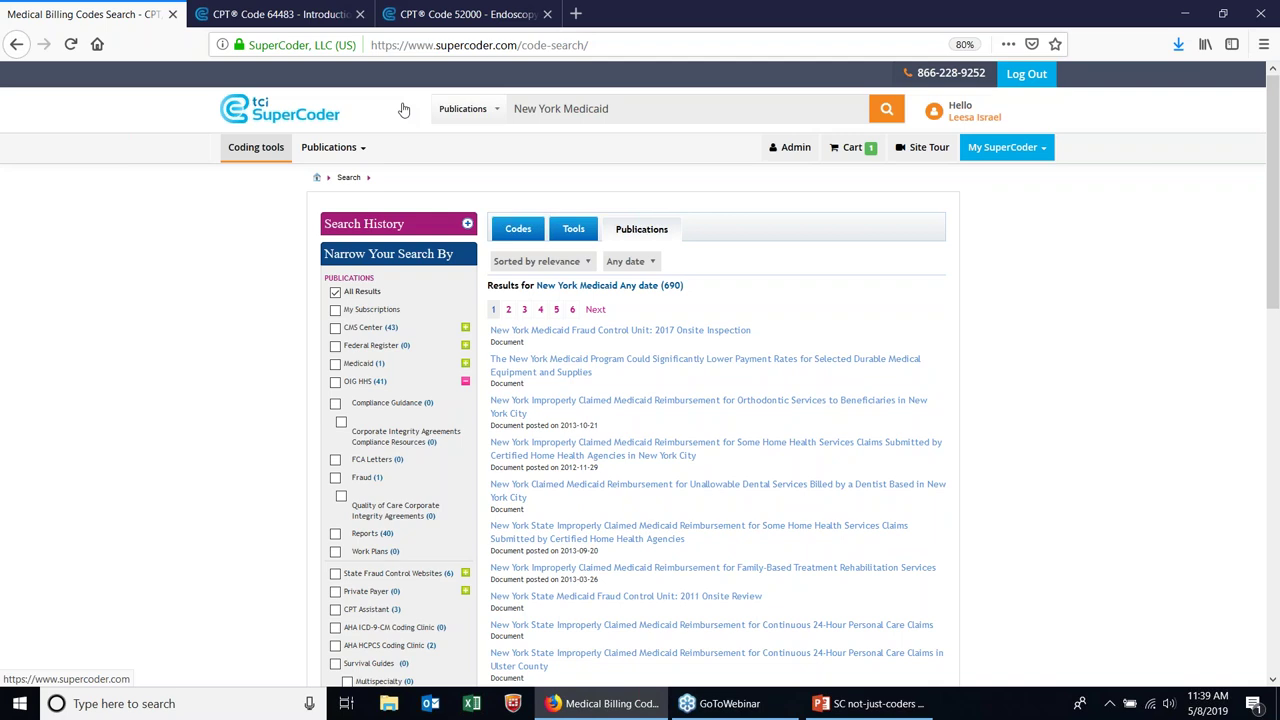
left_click(317, 16)
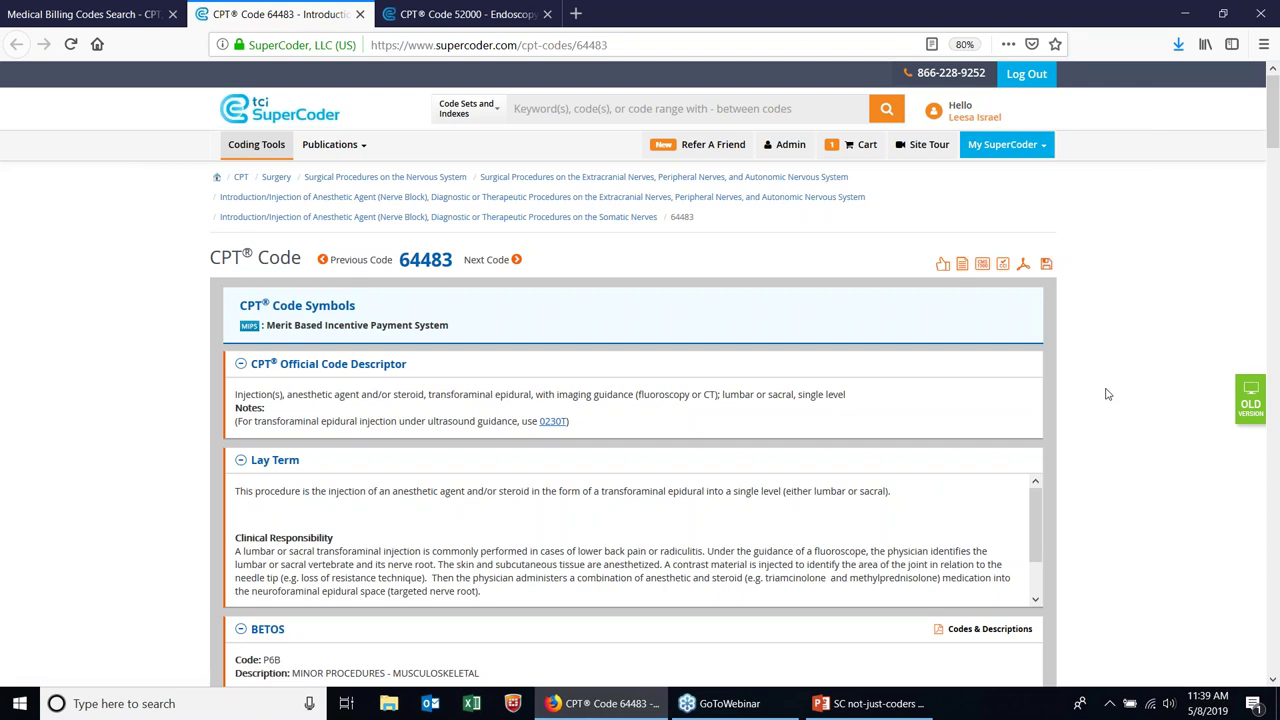
left_click(43, 15)
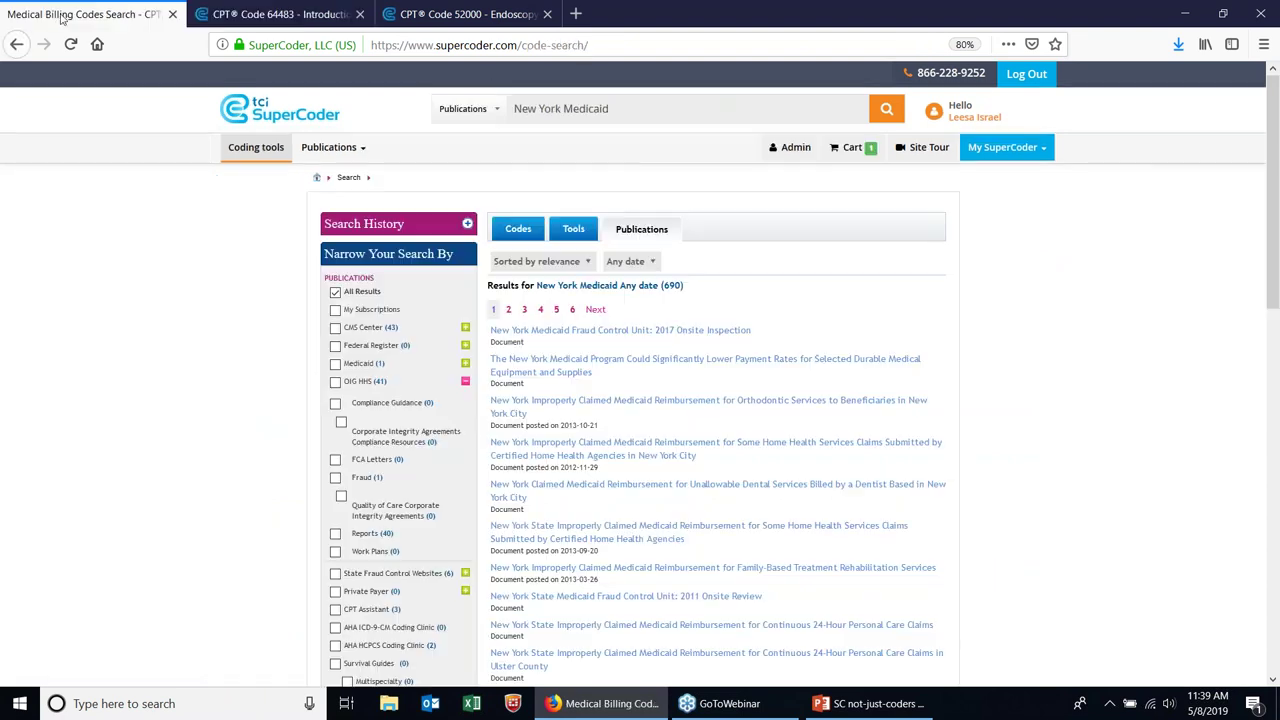
left_click(276, 110)
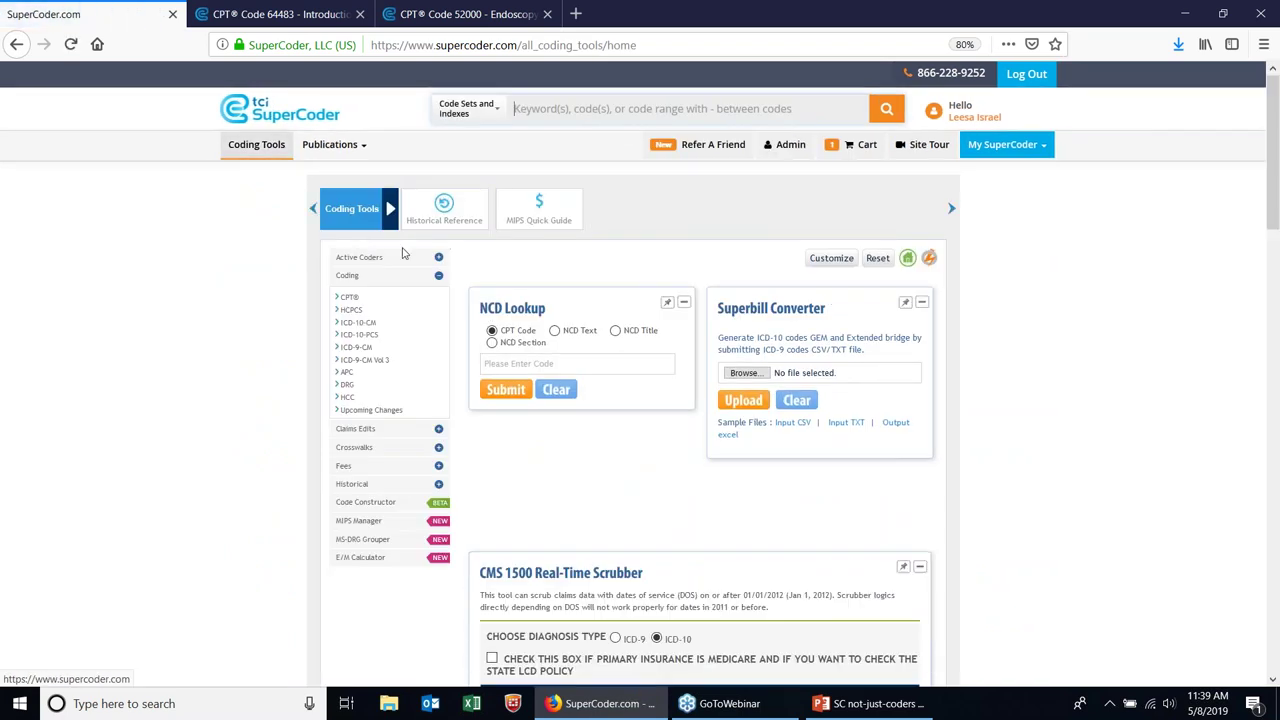
left_click(345, 299)
left_click(362, 313)
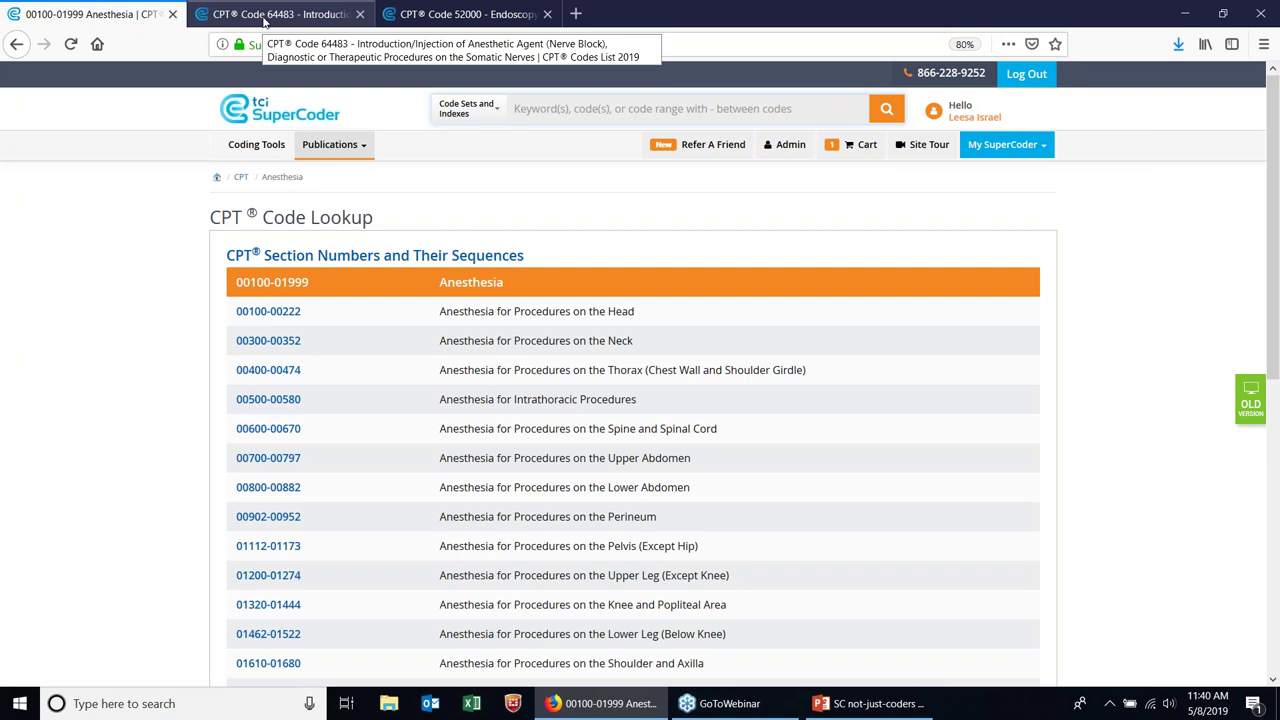
left_click(265, 14)
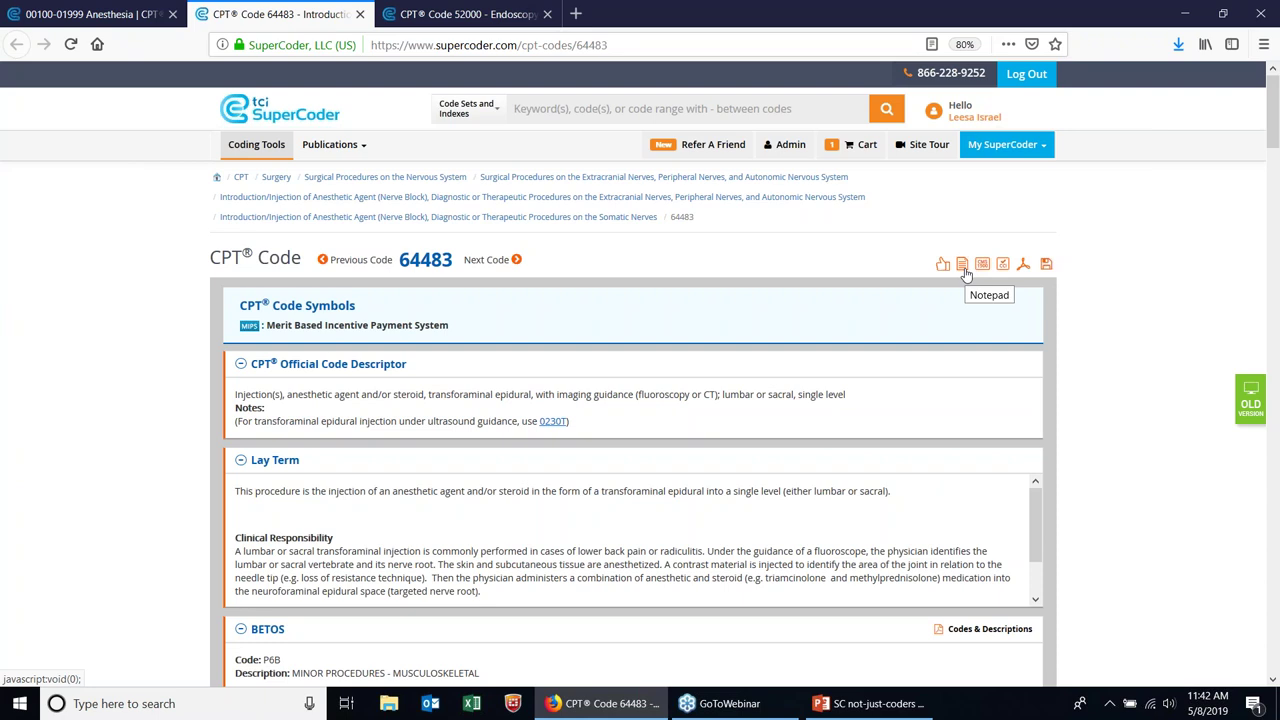
left_click(1024, 266)
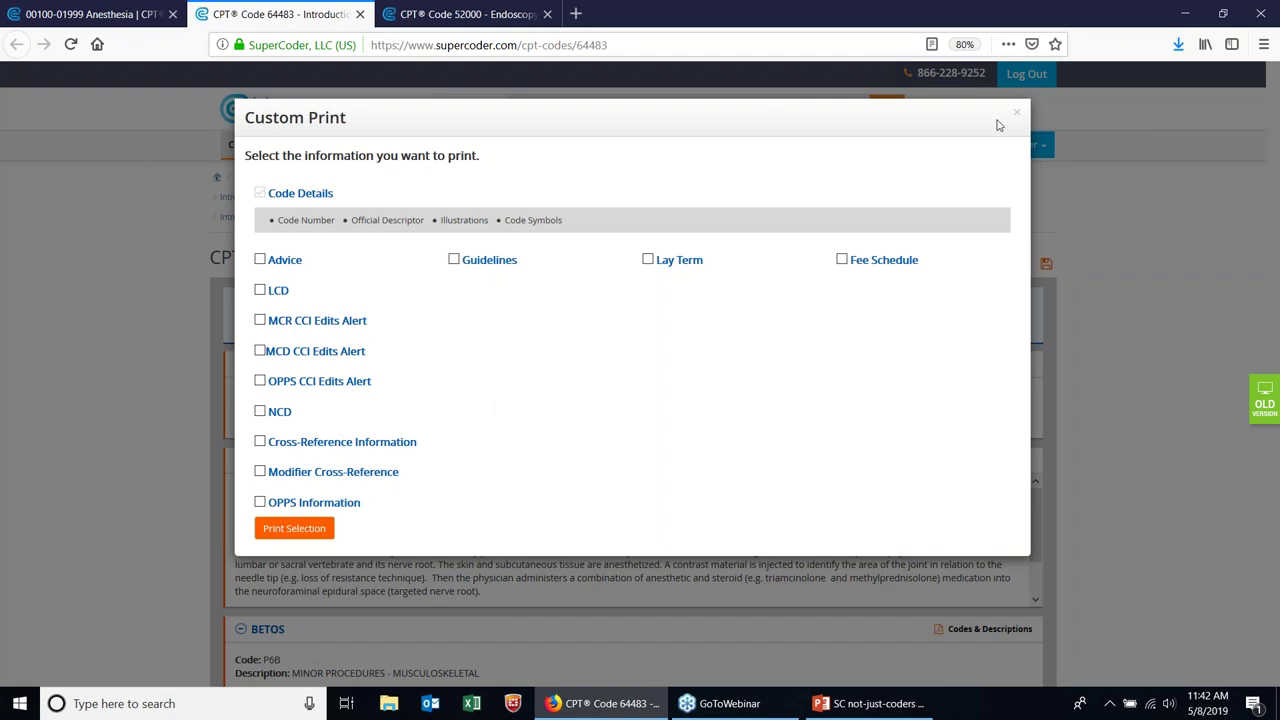
left_click(1017, 114)
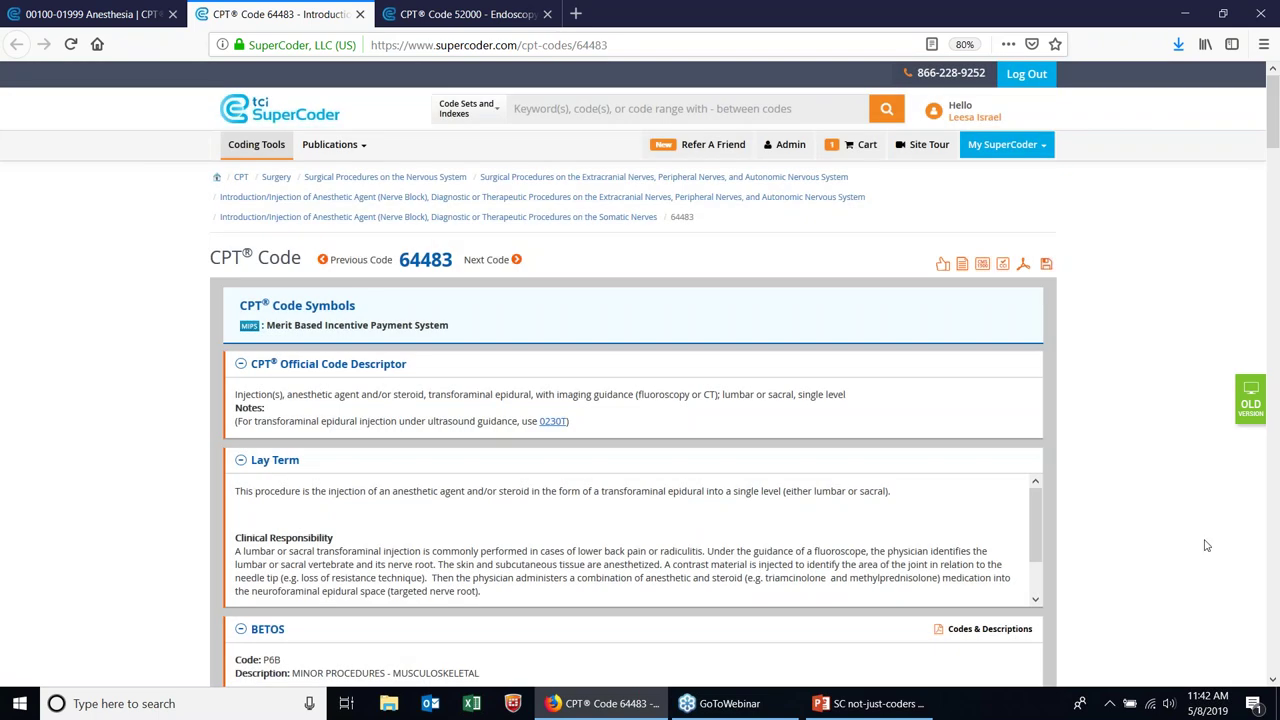
- Scroll the CPT 64483 page down to the Crosswalks Modifiers table
left_click(1273, 681)
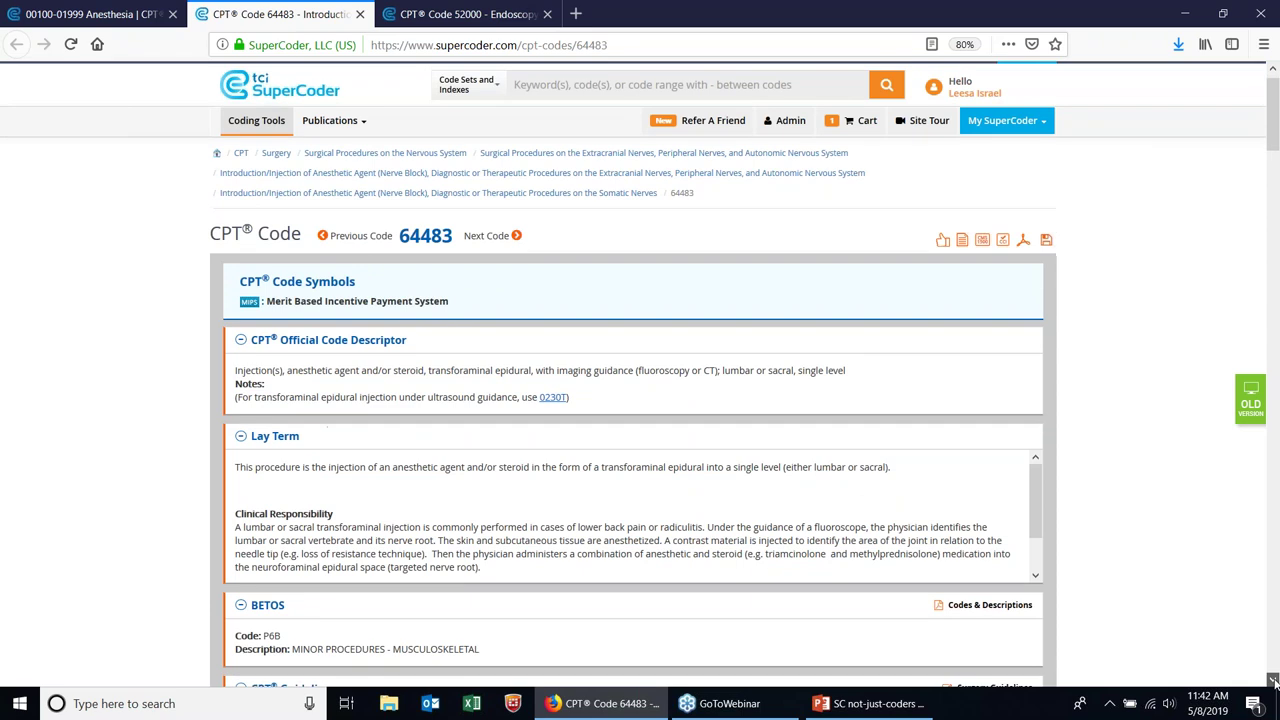
scroll(1273, 681, "down", 5)
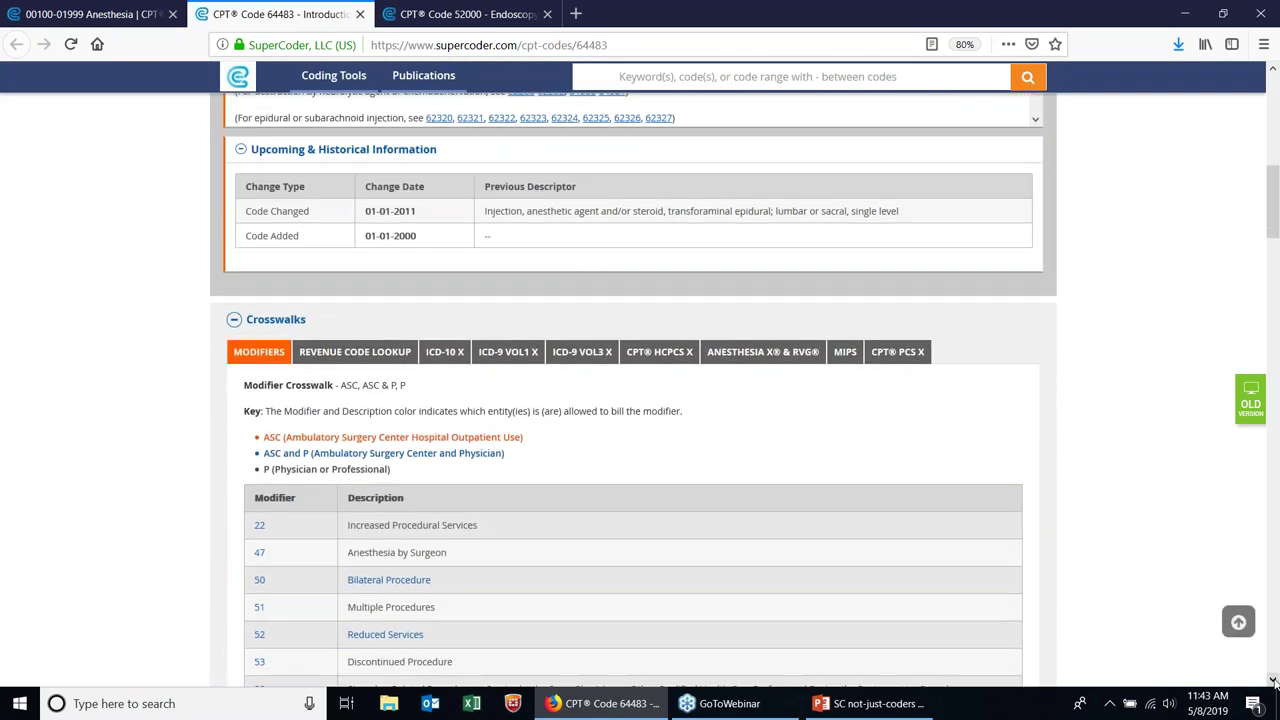
scroll(1273, 681, "down", 2)
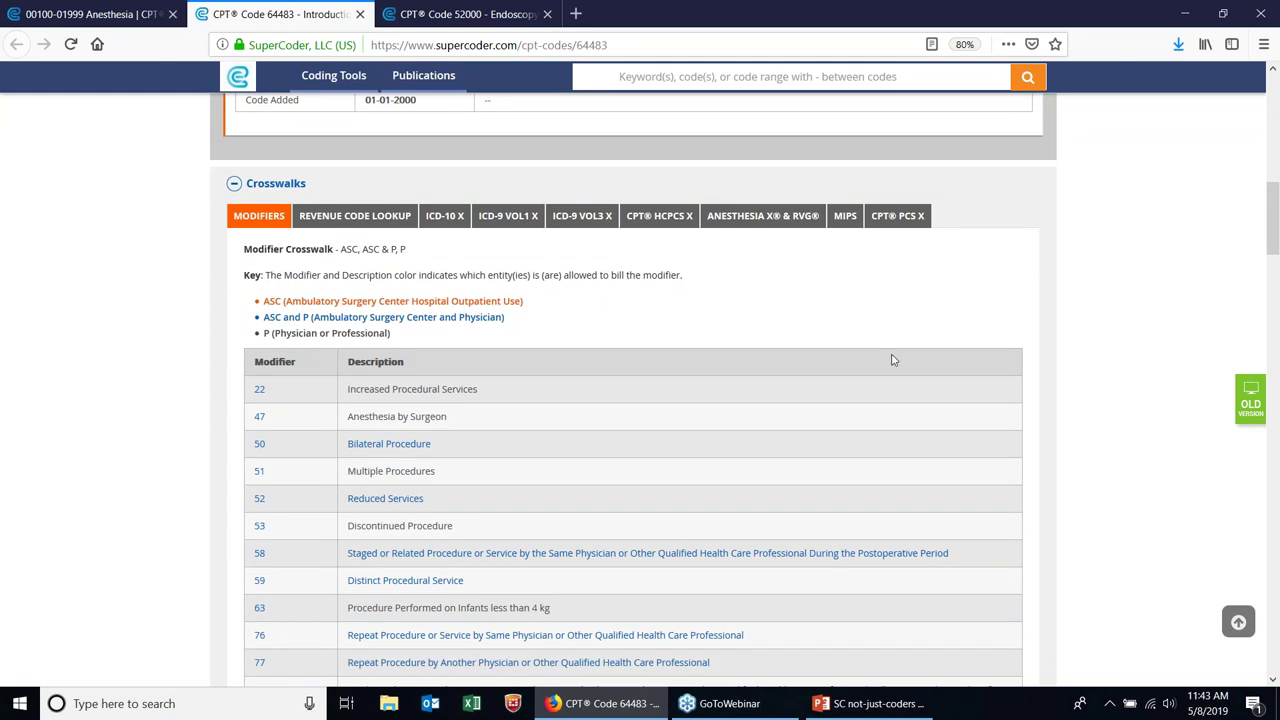
- Show the revenue code crosswalk for 64483, including 0320 Radiology - Diagnostic - General Classification
left_click(394, 218)
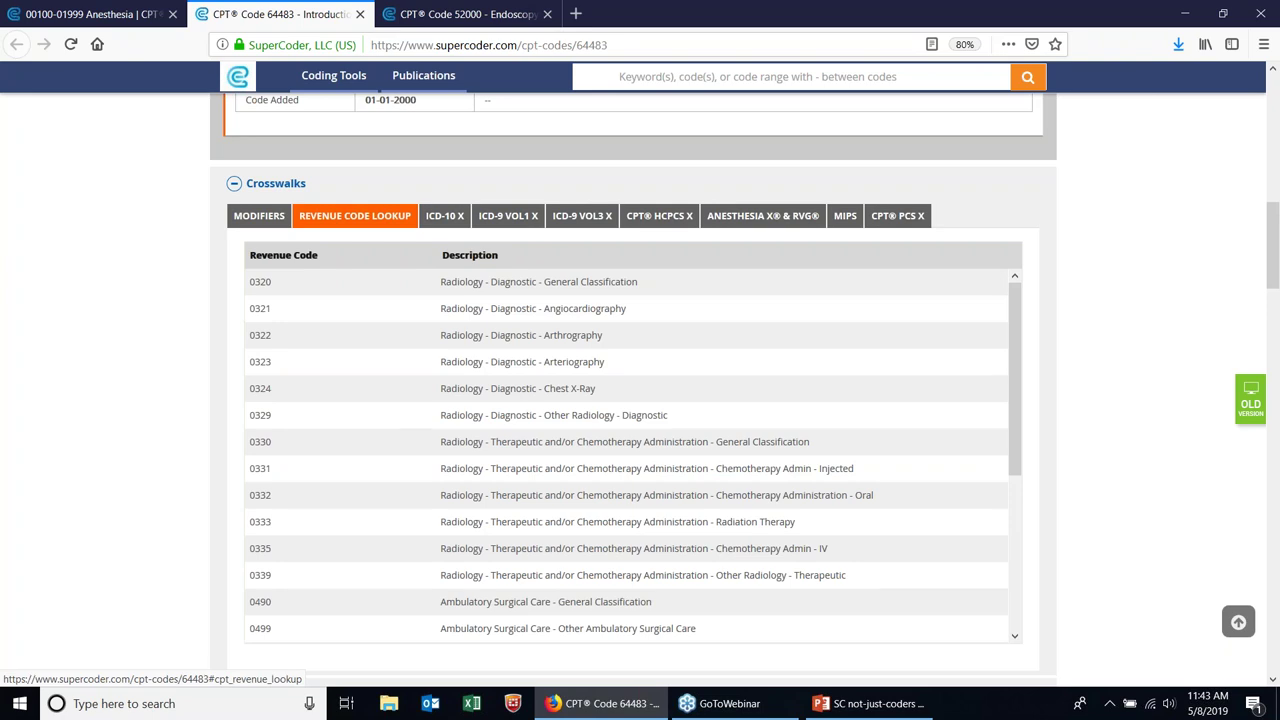
- Filter the 64483 MIPS crosswalk to Anesthesiology, showing measure 404 Anesthesiology Smoking Abstinence
left_click(845, 218)
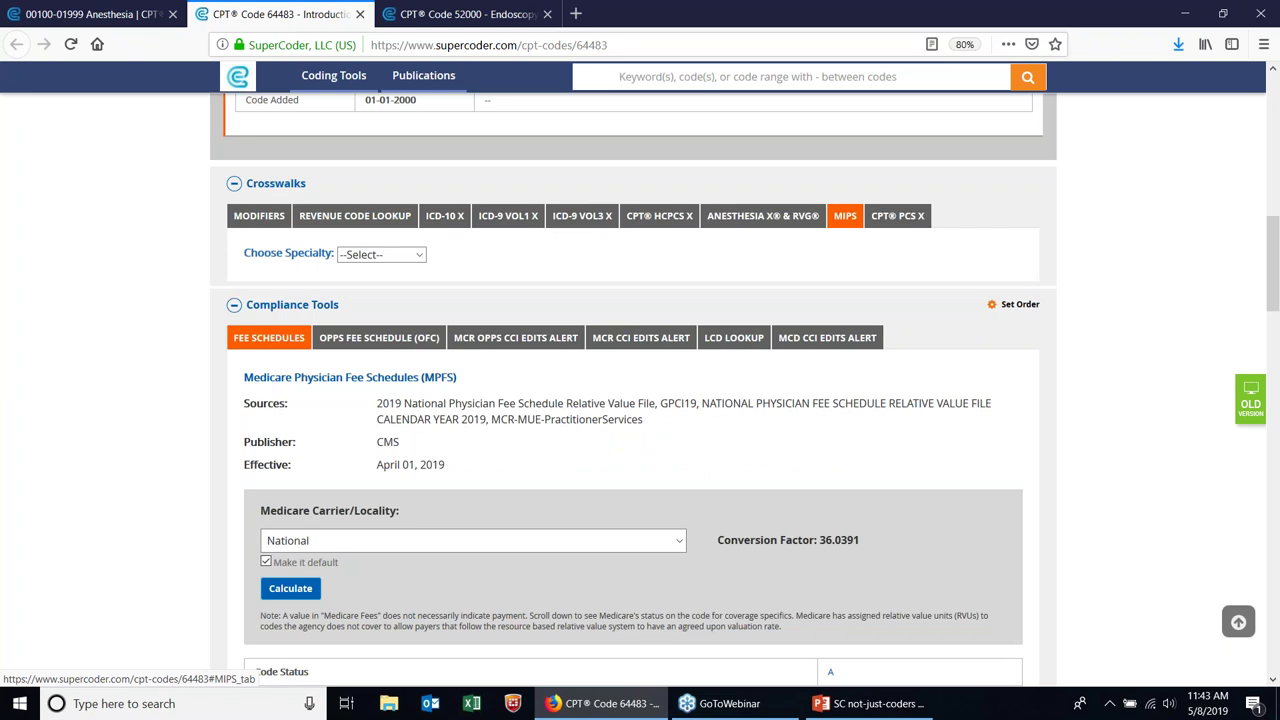
left_click(420, 256)
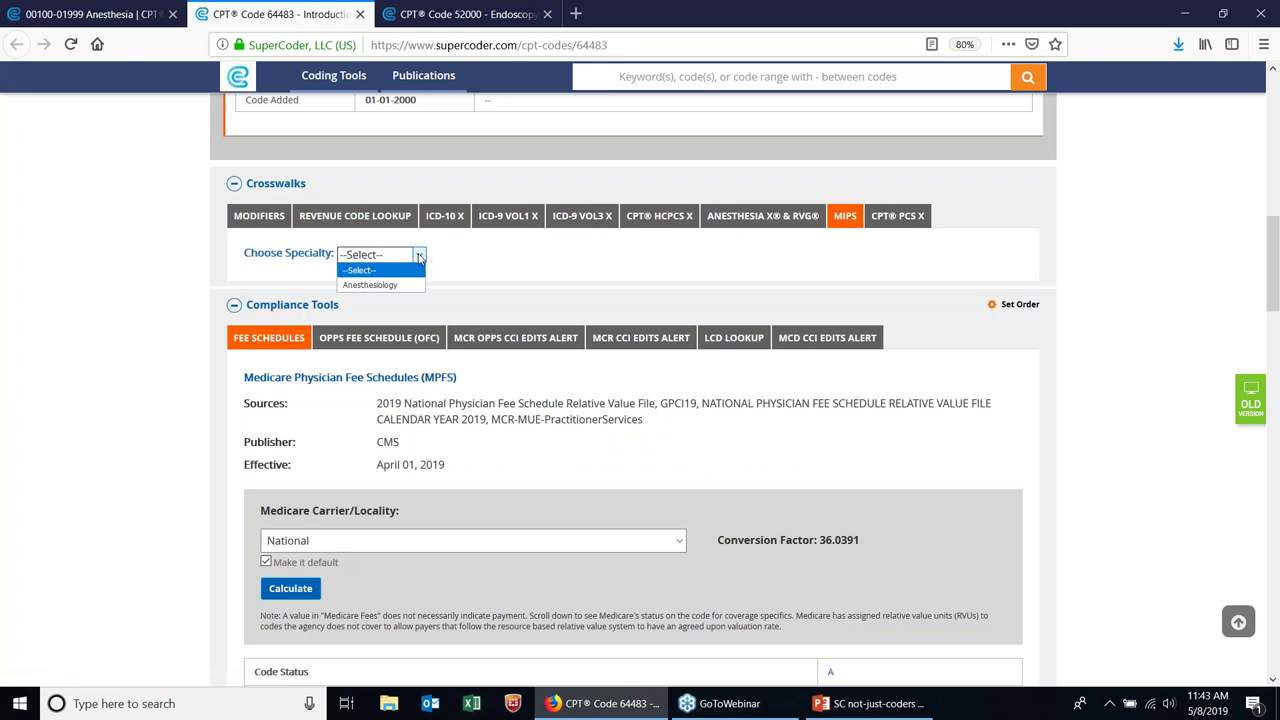
left_click(370, 285)
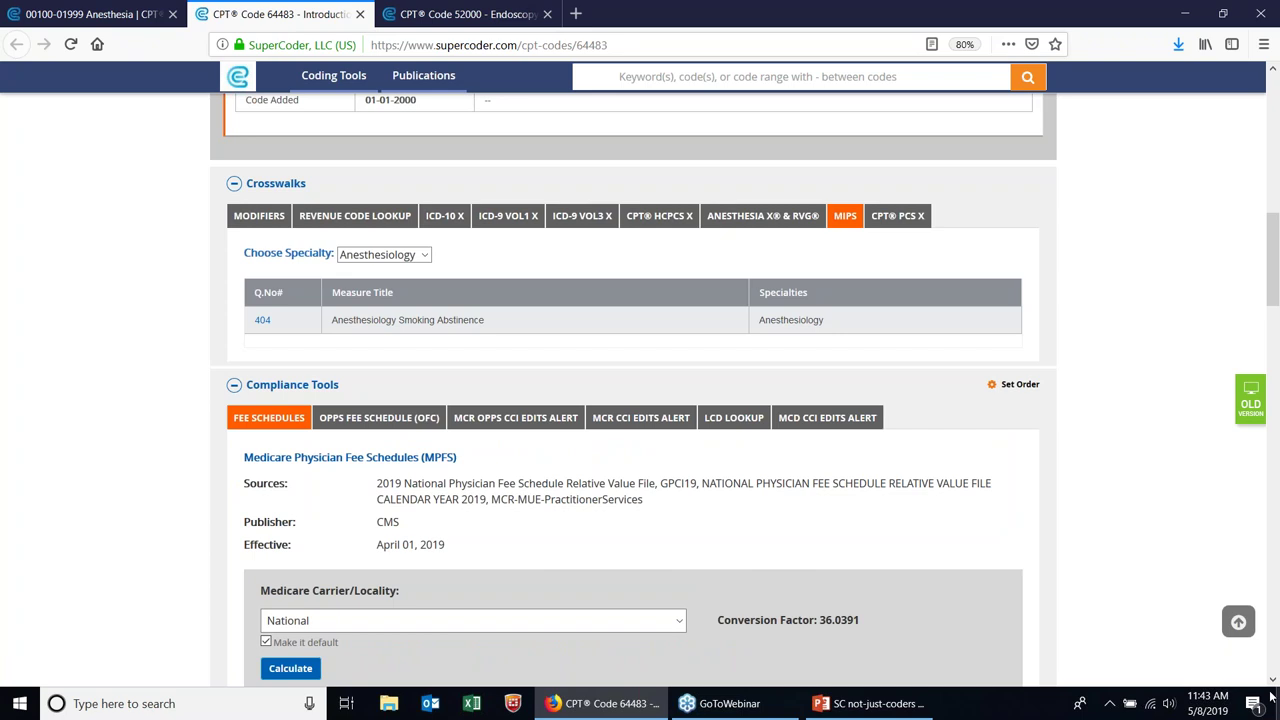
scroll(820, 462, "down", 3)
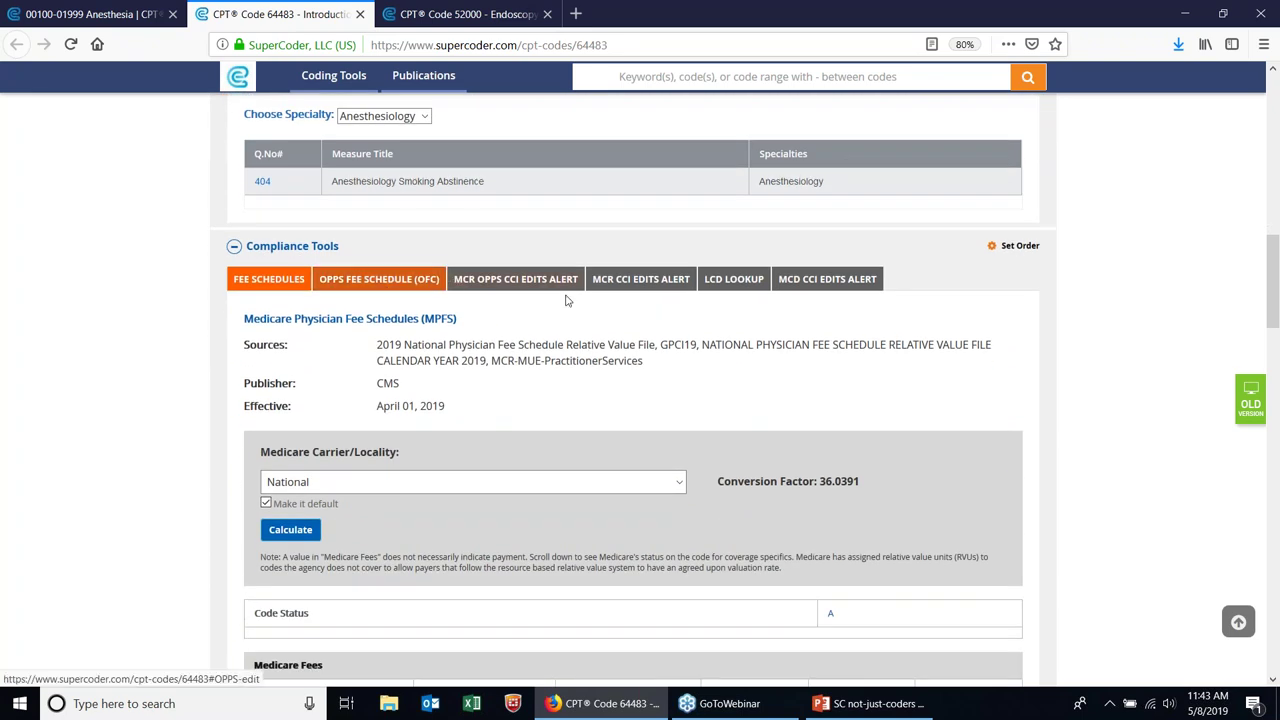
- Look at the LCD lookup tool, then close CPT 64483 to return to CPT 52000
left_click(730, 285)
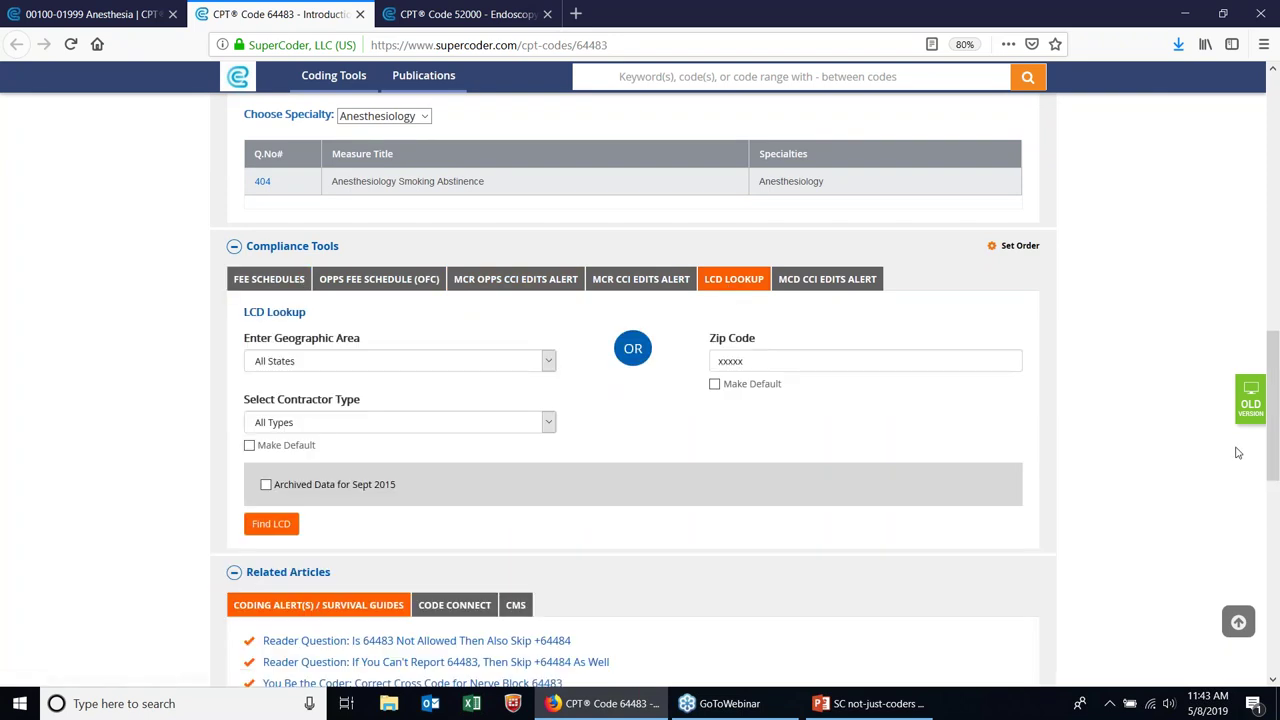
left_click_drag(1274, 463, 1262, 570)
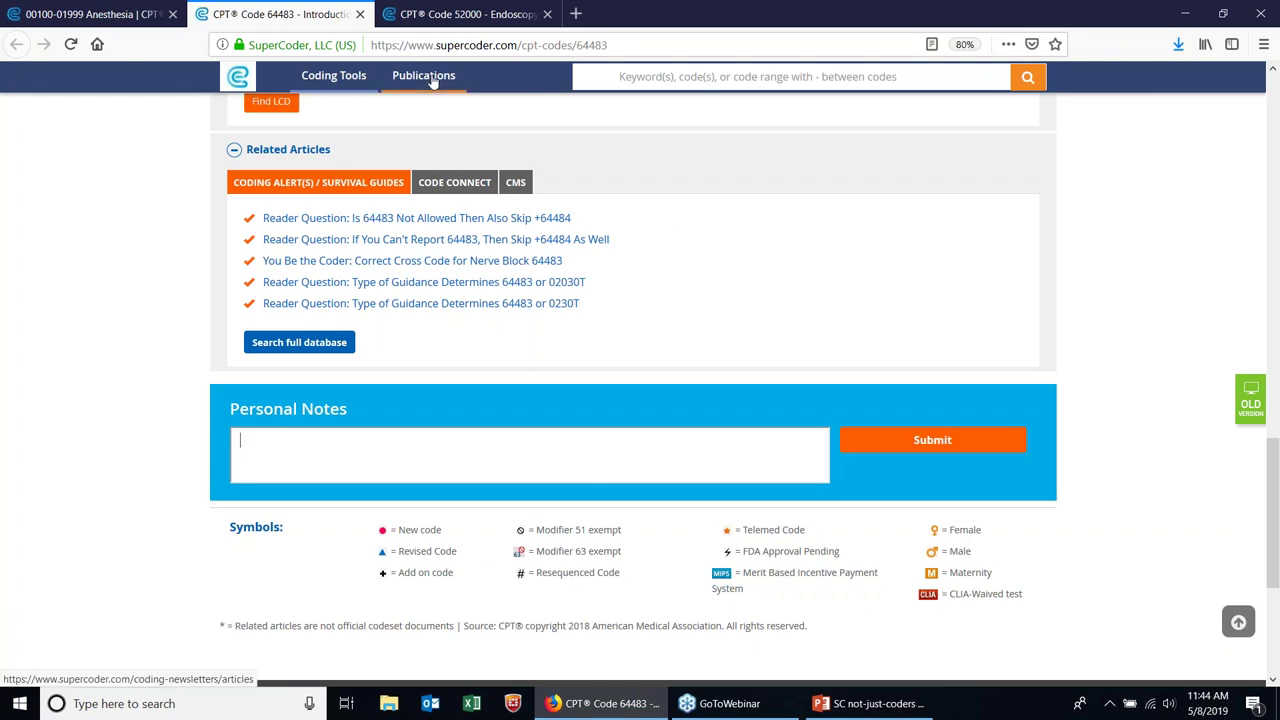
left_click(360, 14)
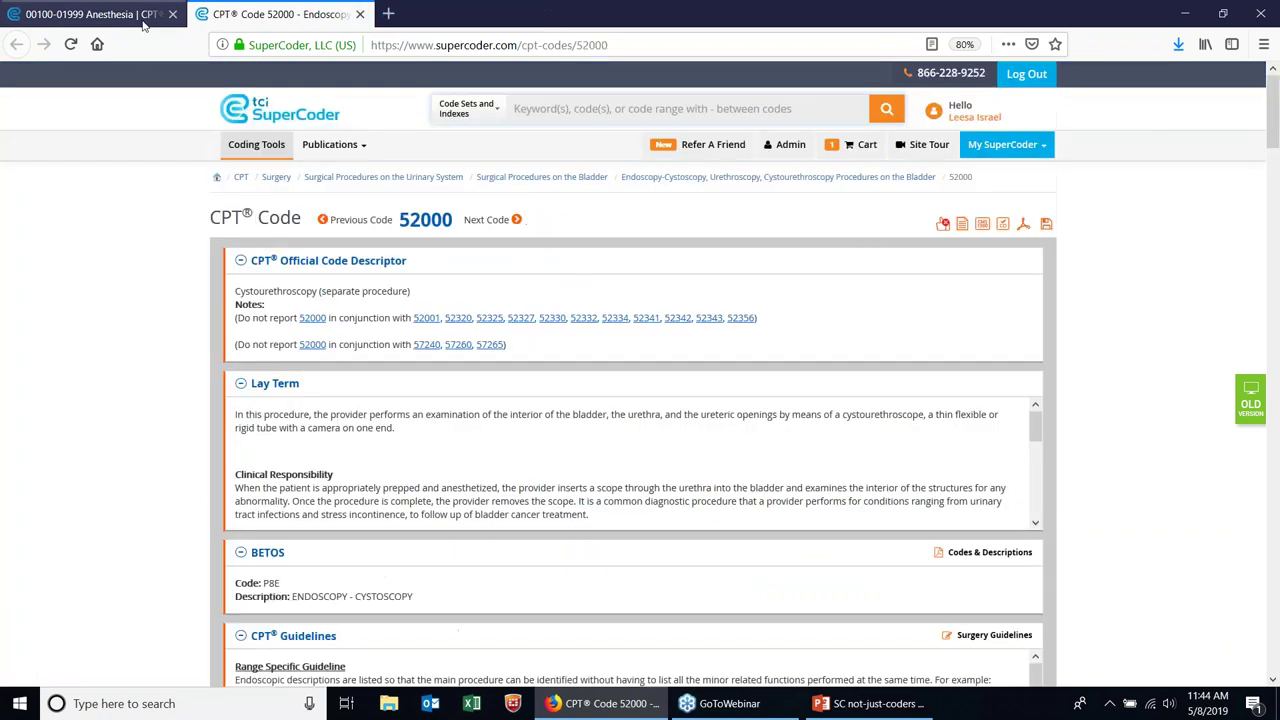
- Take the first tab back to the Coding Tools home page and list the publications
left_click(138, 24)
left_click(252, 104)
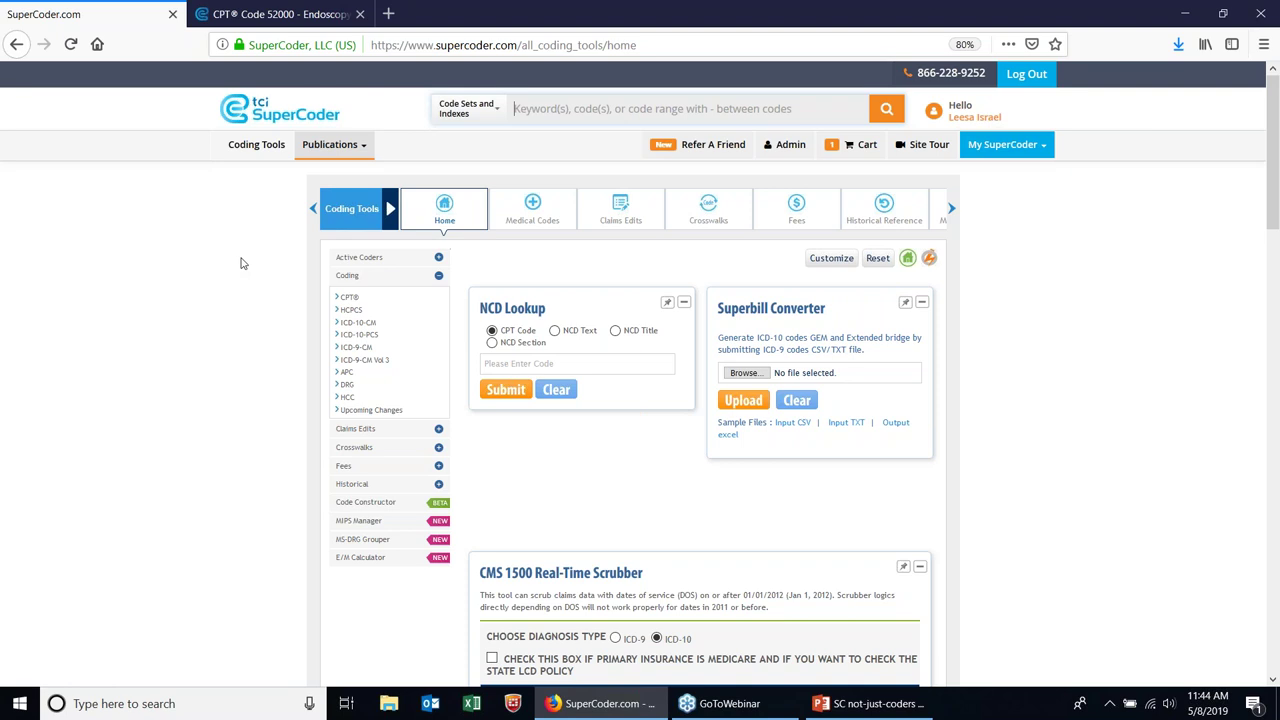
left_click(333, 150)
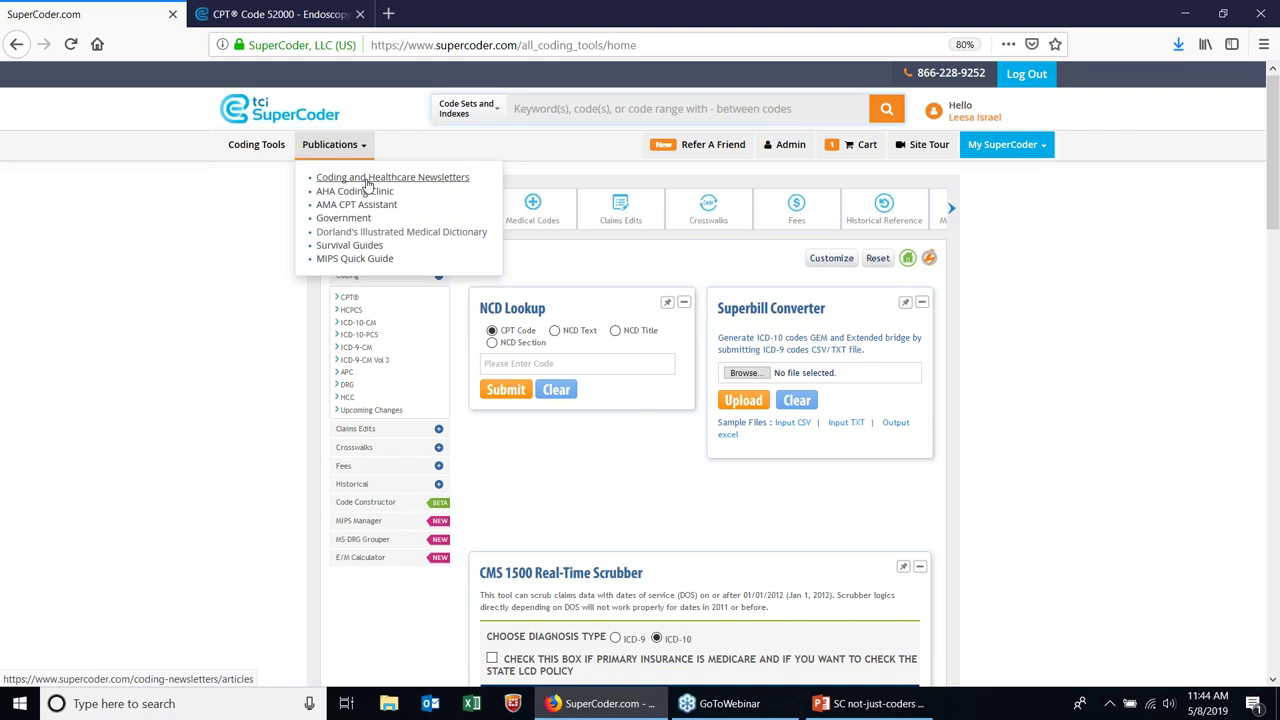
- Open the Coding and Healthcare Newsletters page with the Anesthesia specialty selected
left_click(367, 179)
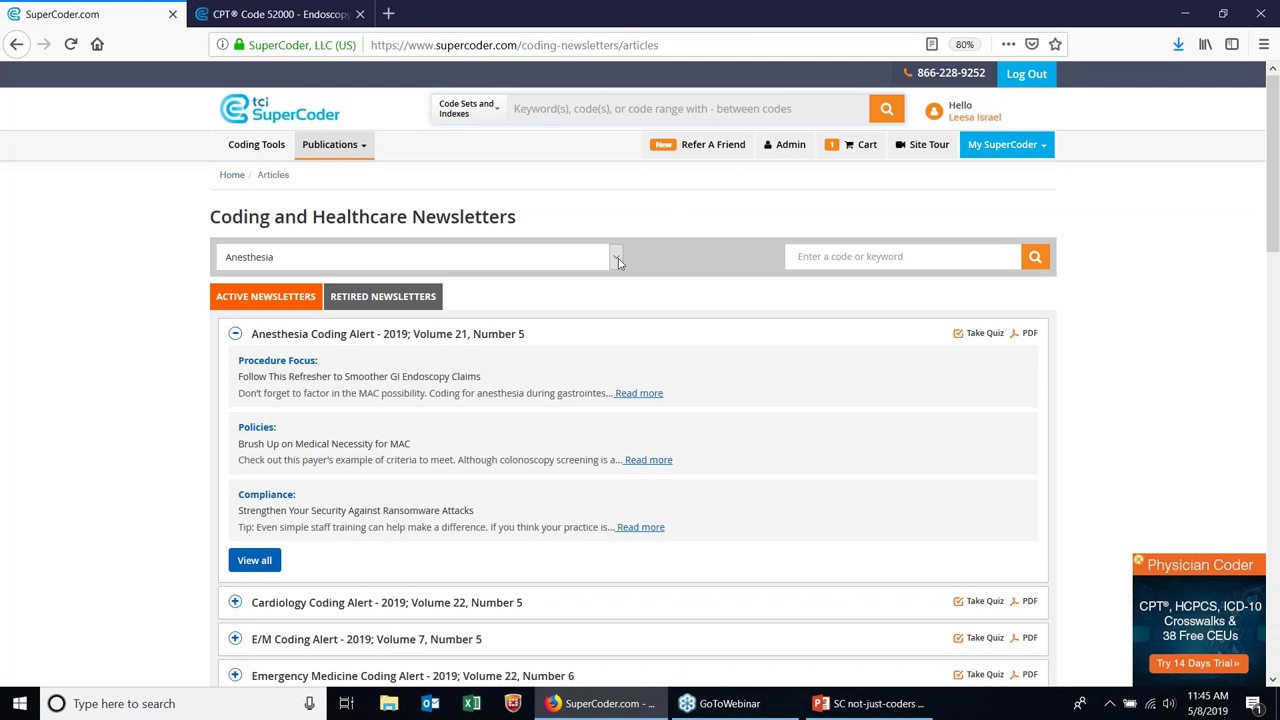
left_click(617, 258)
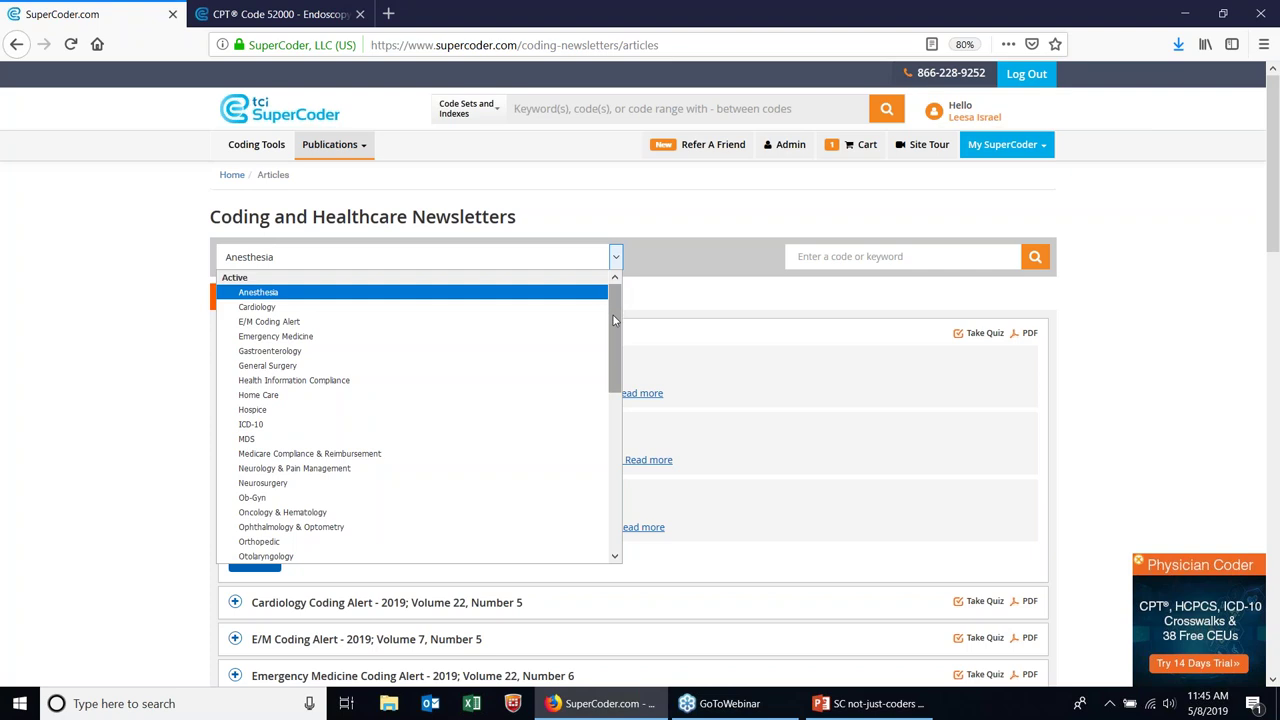
left_click_drag(614, 321, 613, 295)
left_click(618, 258)
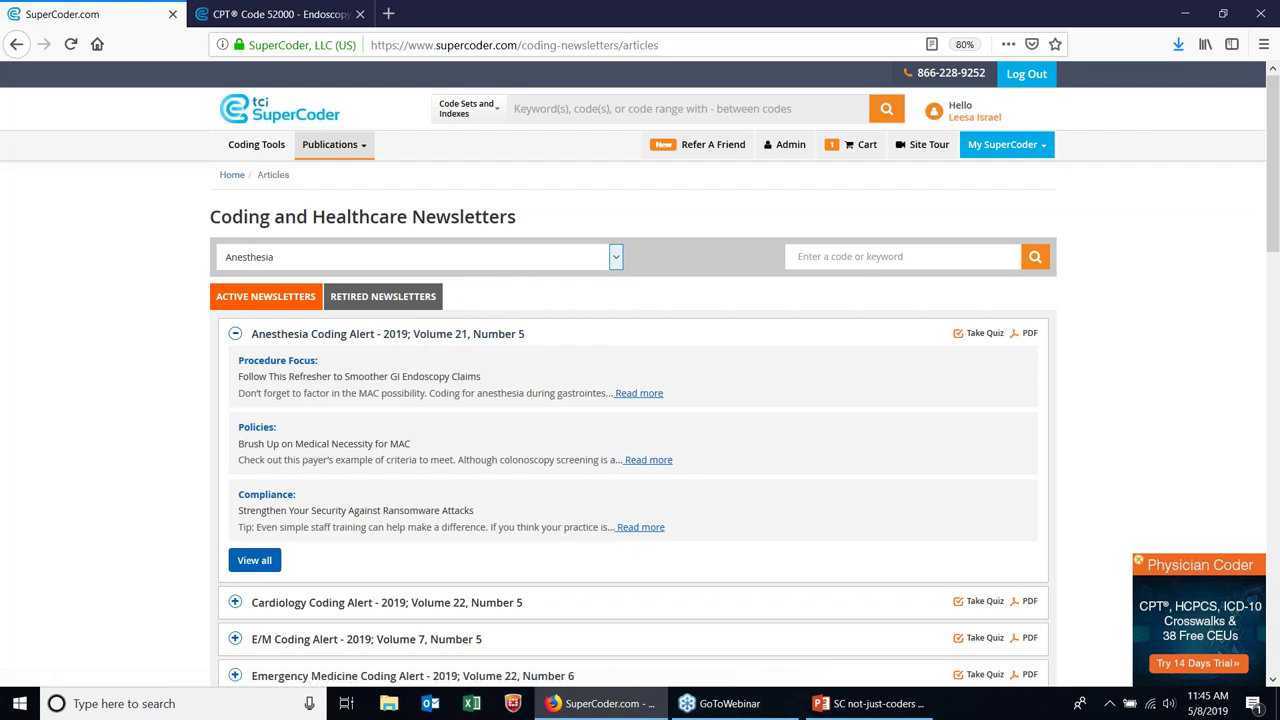
- Preview the GI endoscopy claims article, then request the 2019-aca-acav21n5_web.pdf issue
left_click(644, 396)
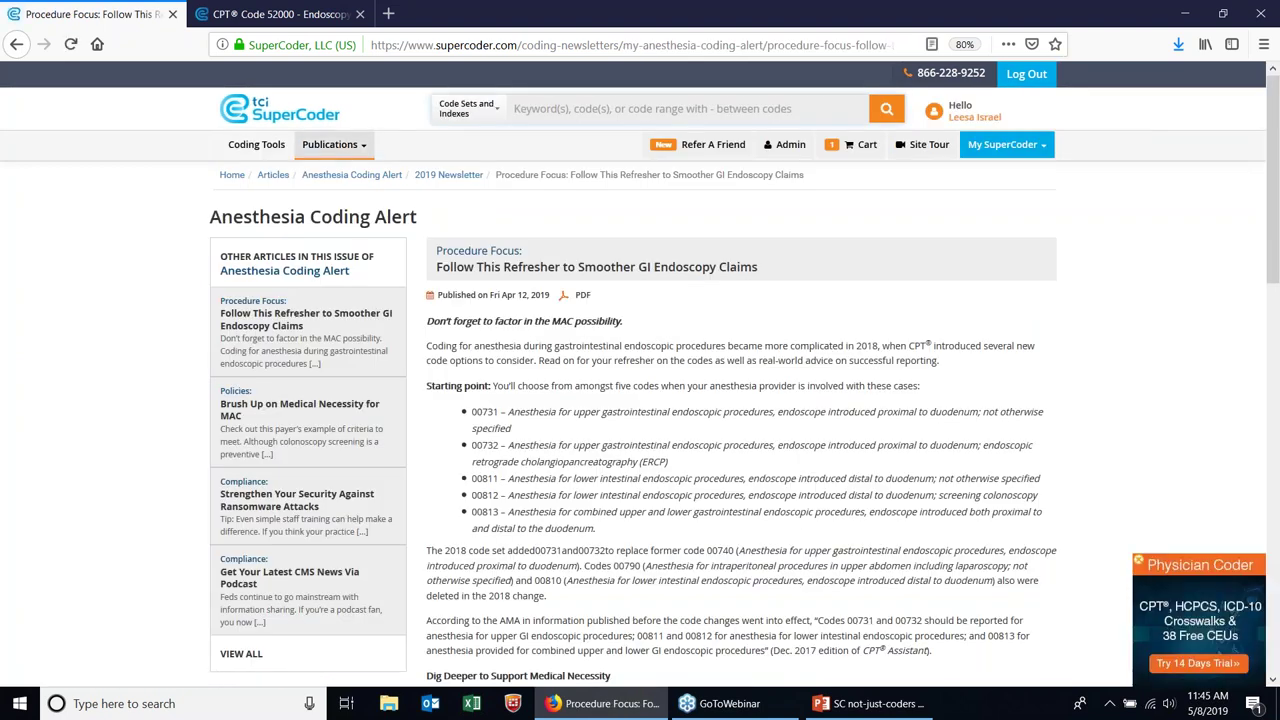
left_click(20, 45)
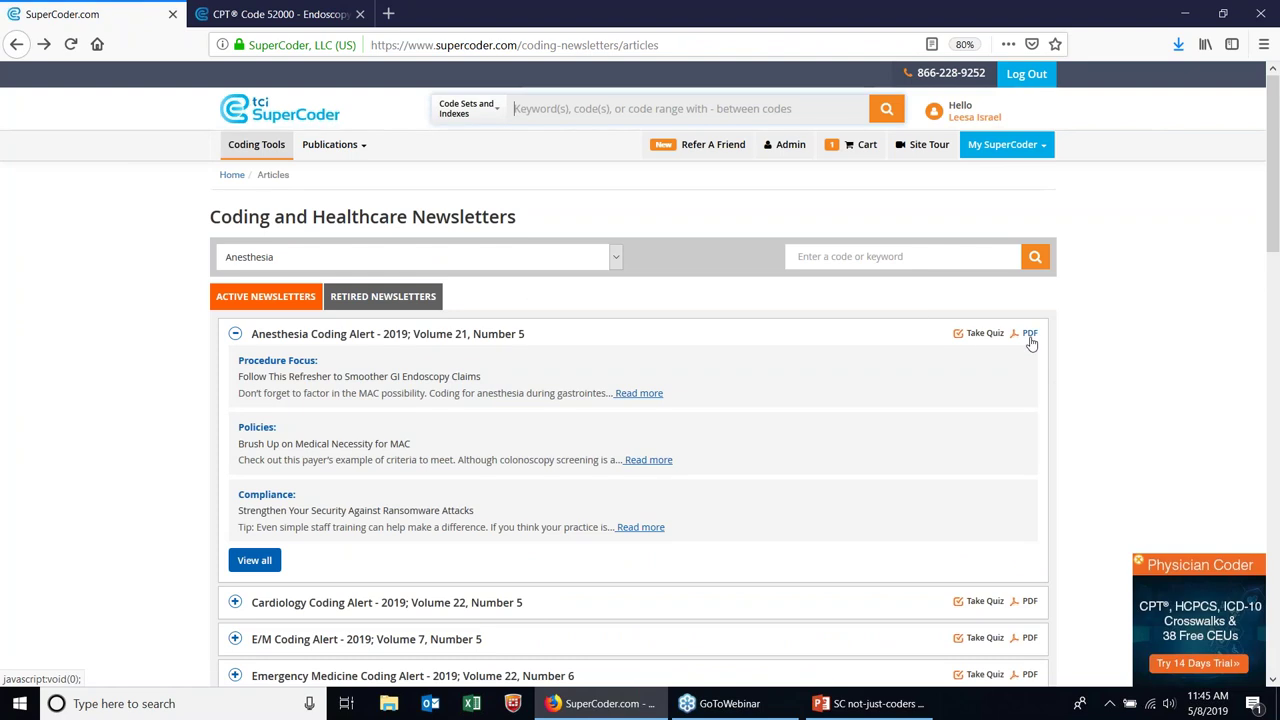
left_click(1030, 340)
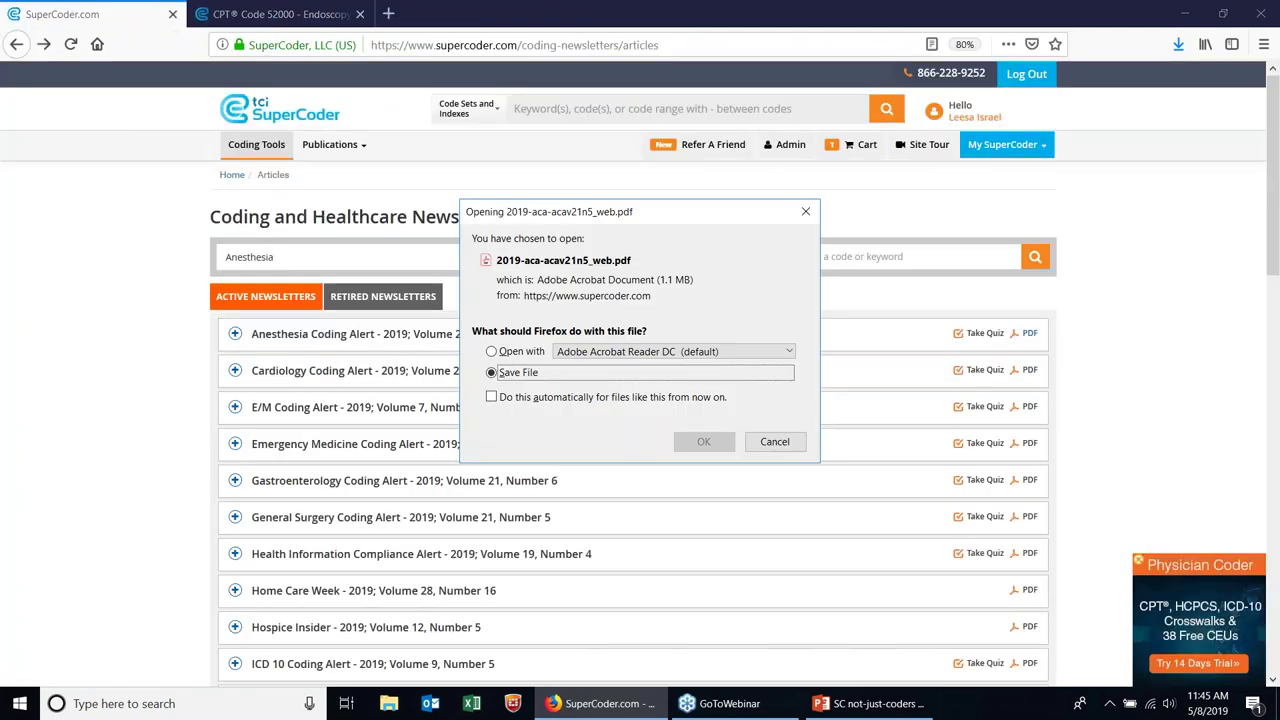
- Open 2019-aca-acav21n5_web.pdf in Adobe Acrobat Reader DC, scroll through it, then return to SuperCoder
left_click(530, 353)
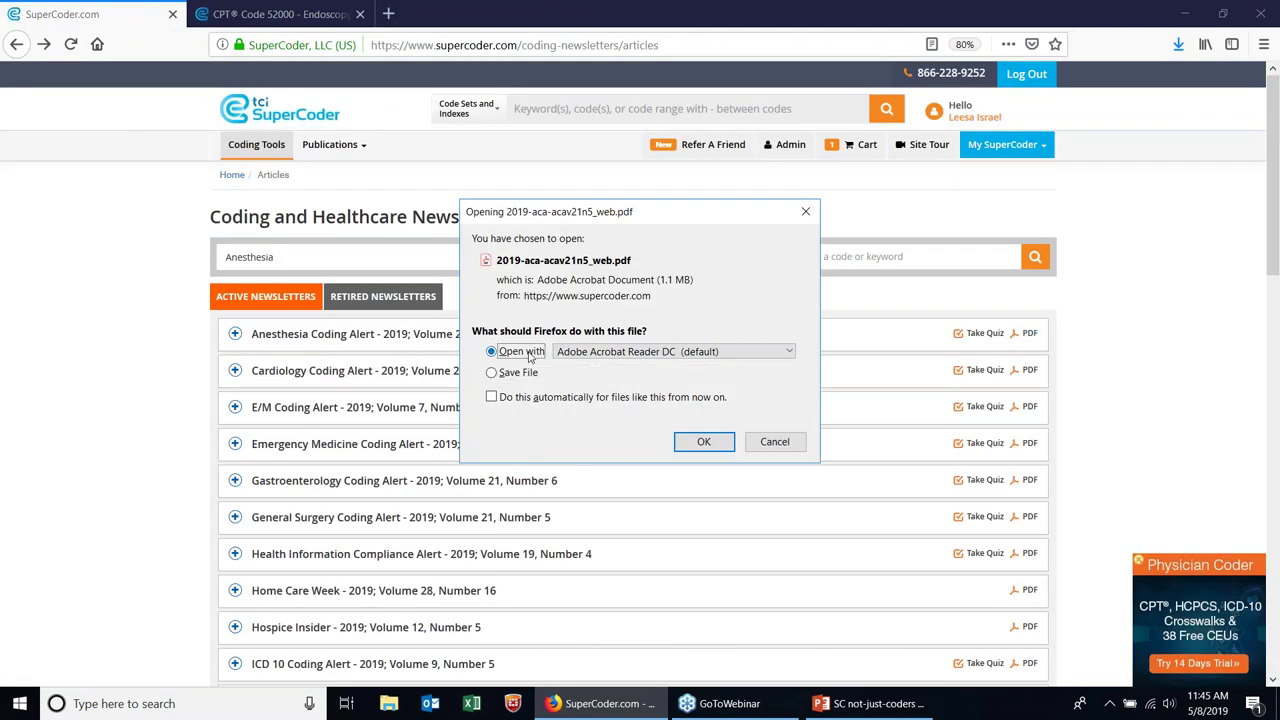
left_click(703, 442)
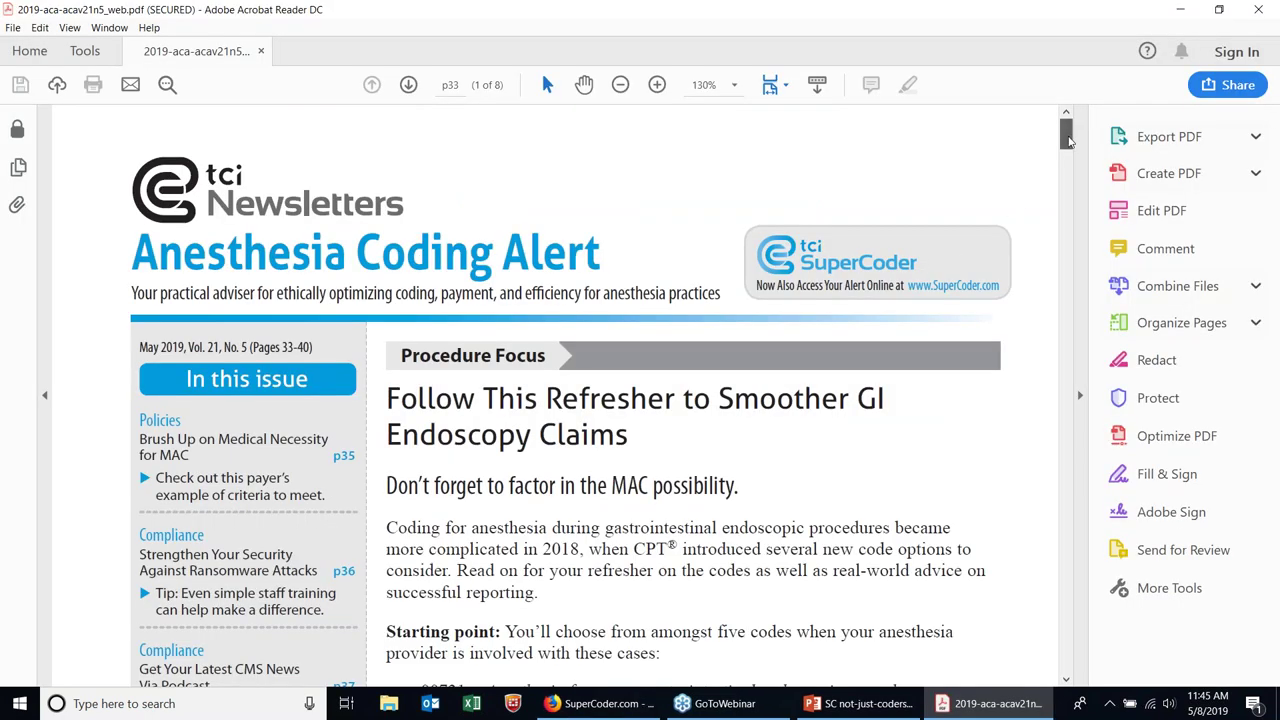
scroll(1066, 135, "down", 10)
scroll(843, 288, "down", 15)
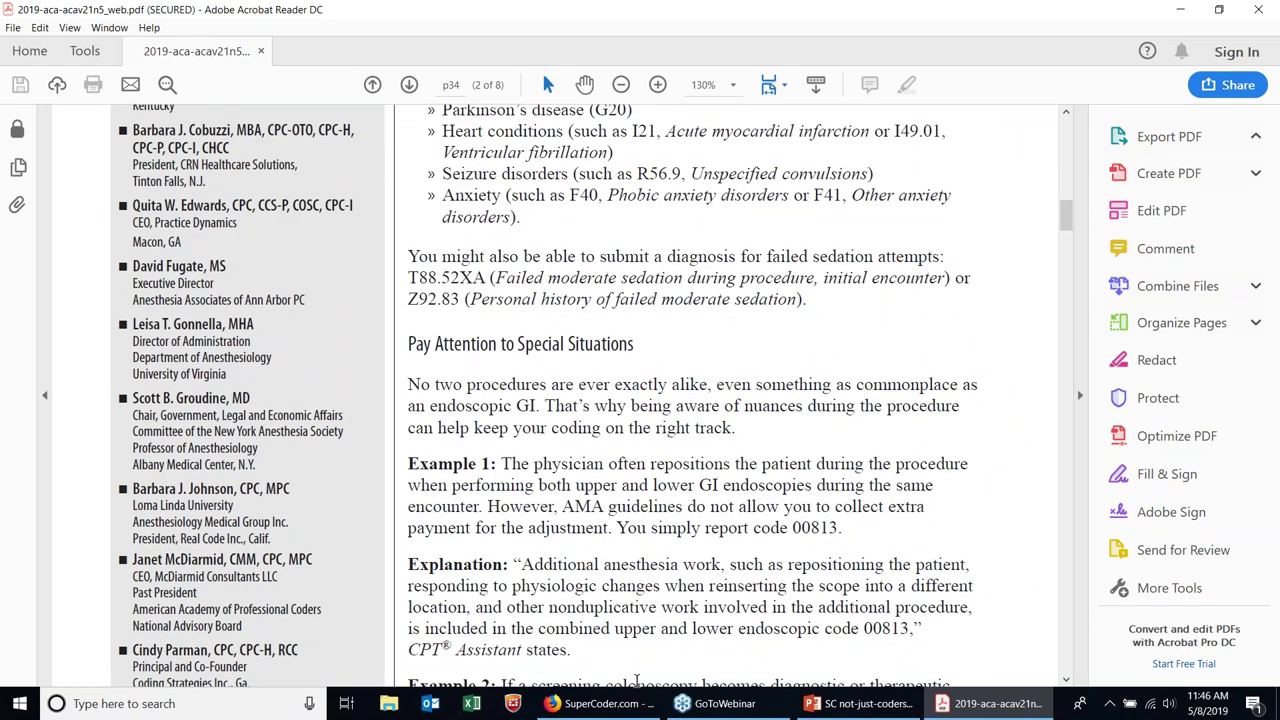
left_click(630, 703)
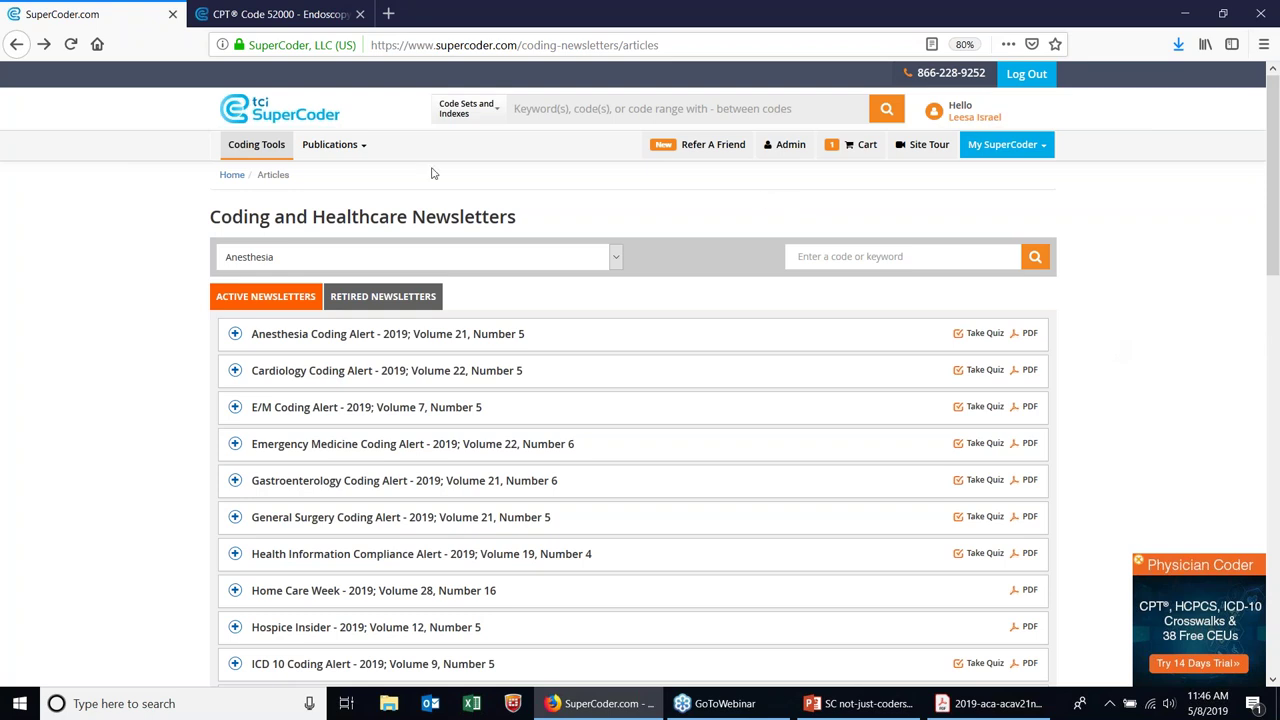
- View the E/M Calculator form from Coding Tools, then go back to the Coding Tools home page
left_click(316, 118)
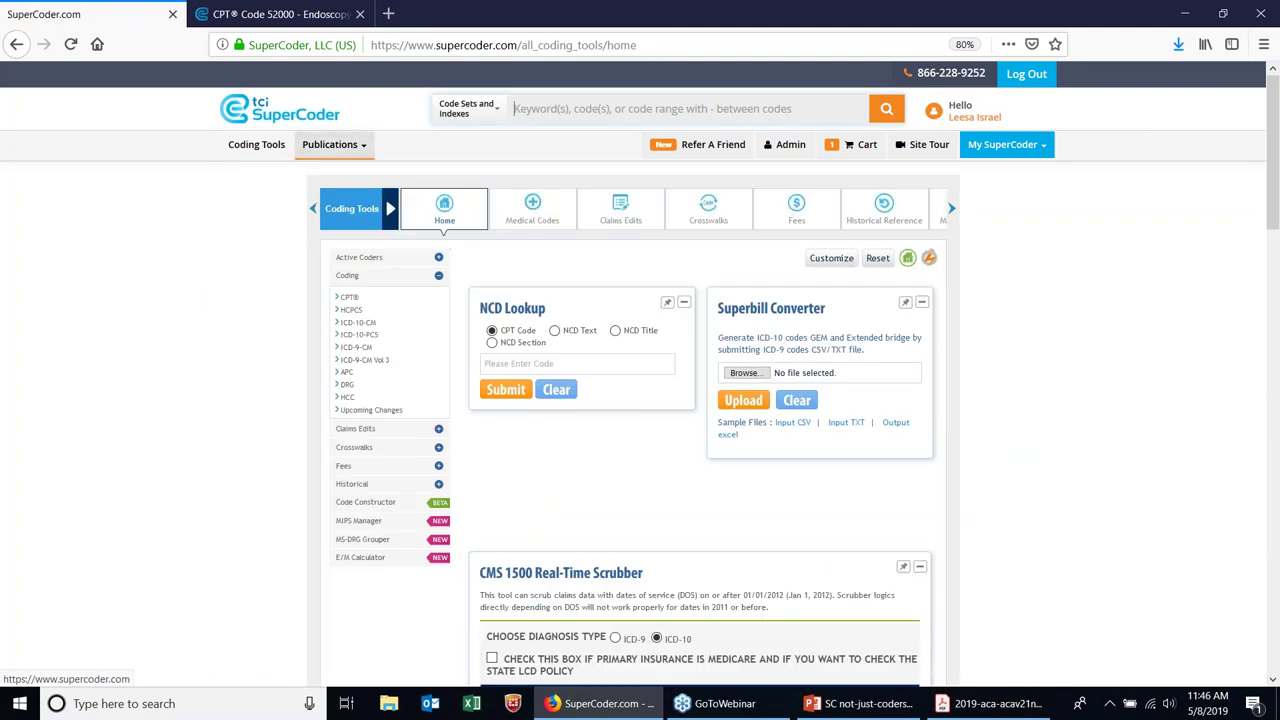
left_click(354, 560)
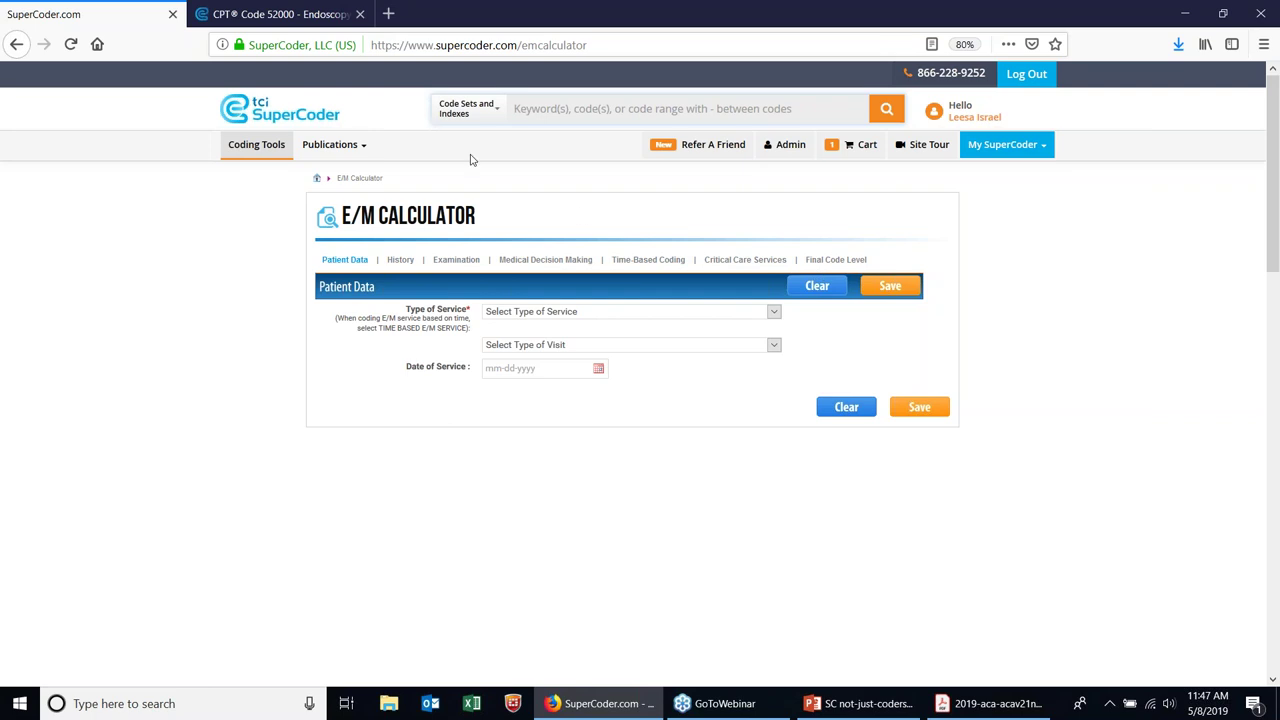
left_click(311, 120)
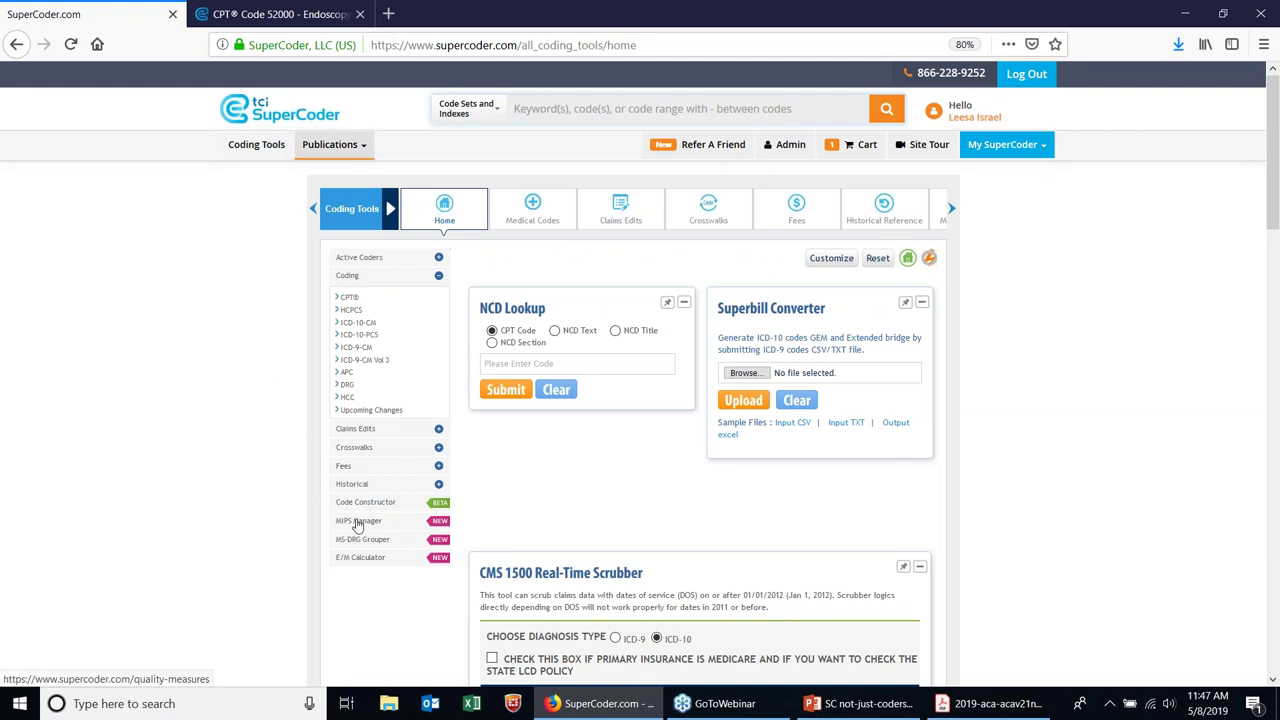
left_click(357, 522)
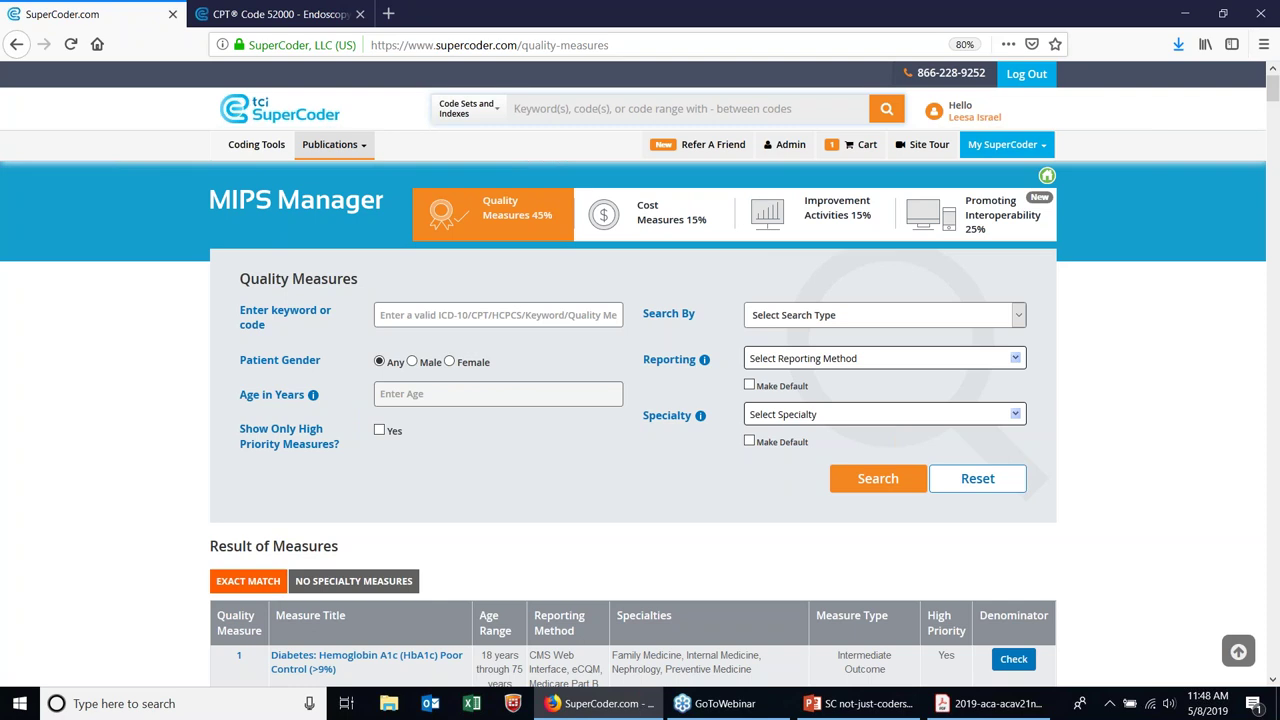
left_click(263, 115)
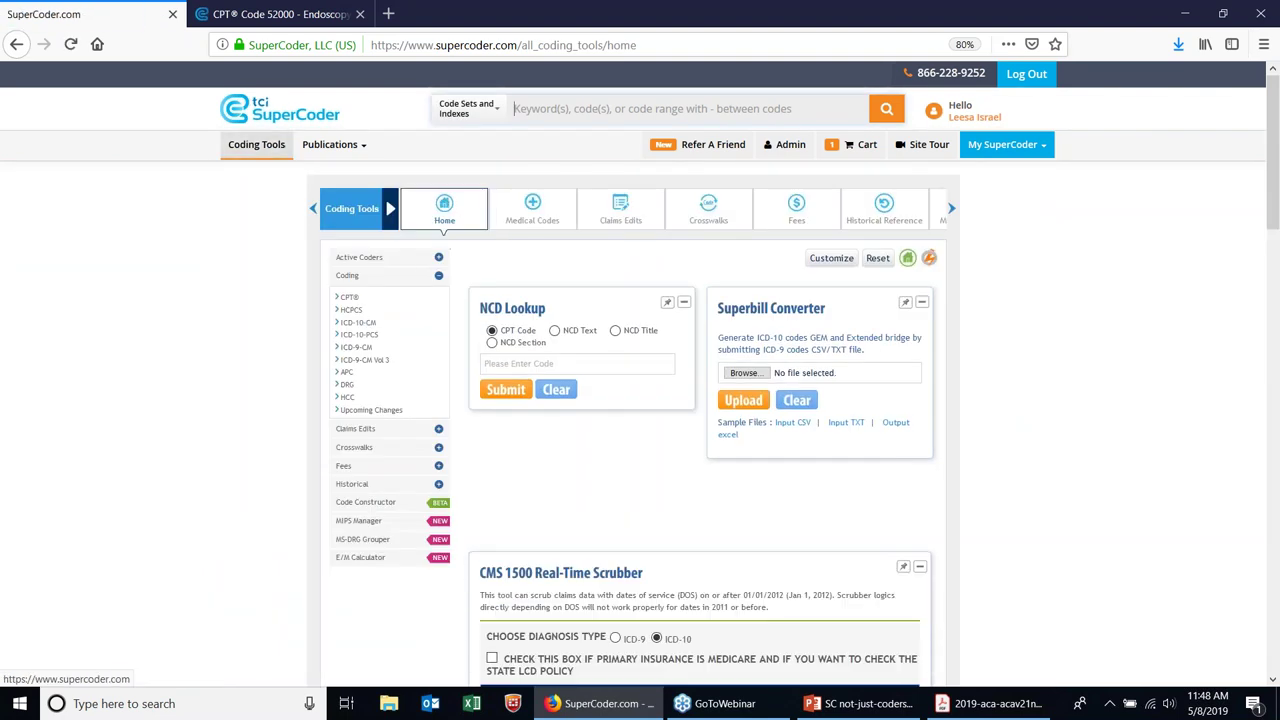
- Look up 'heart' in Dorland's Illustrated Medical Dictionary under Publications and review the entry
left_click(337, 146)
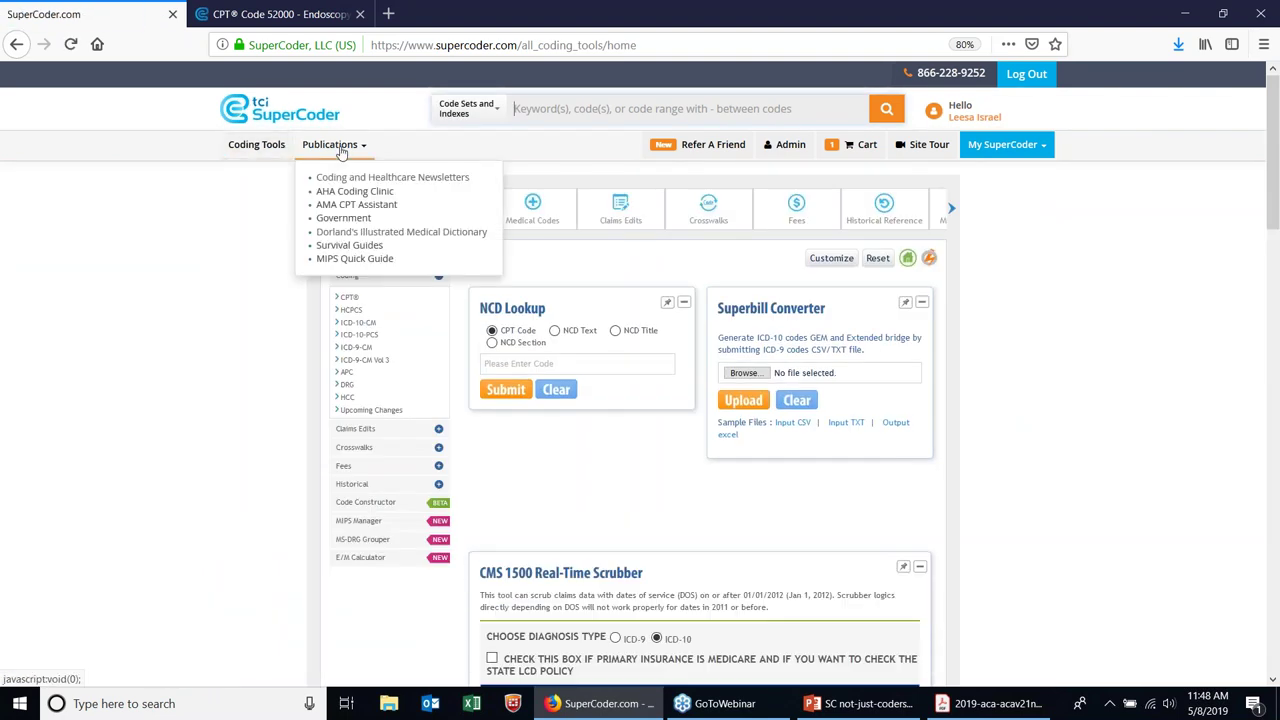
left_click(365, 238)
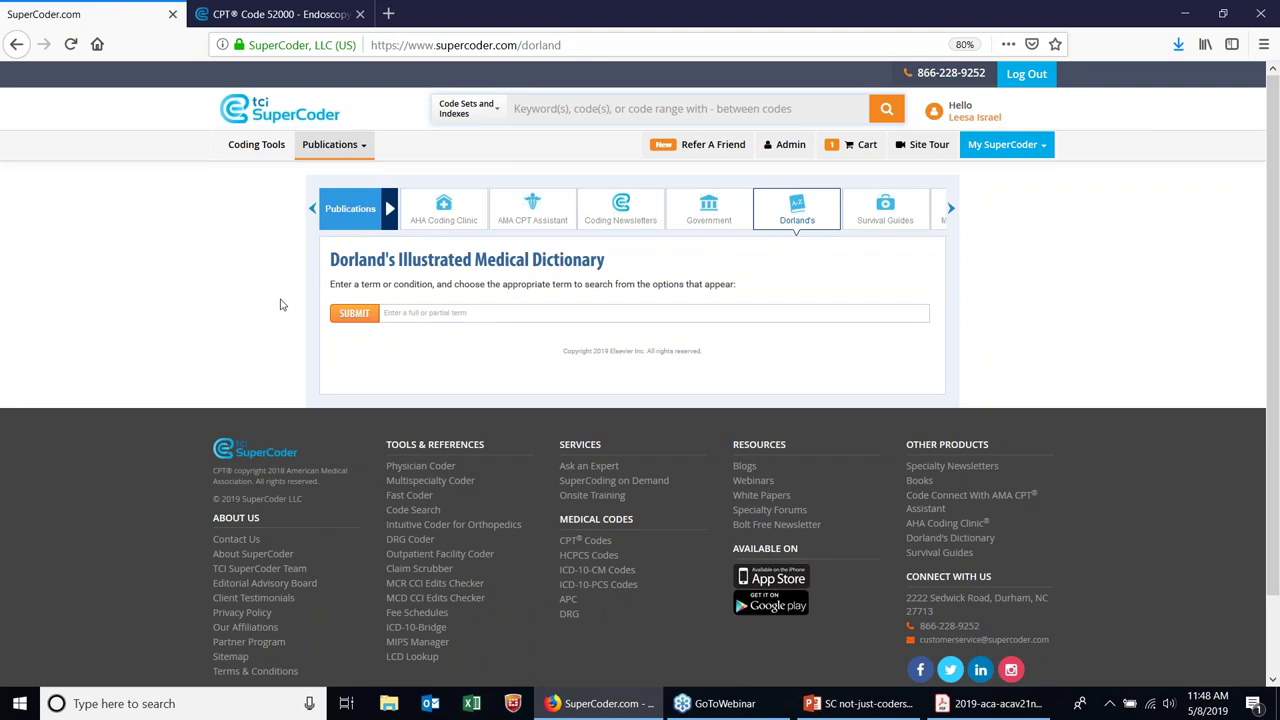
left_click(475, 312)
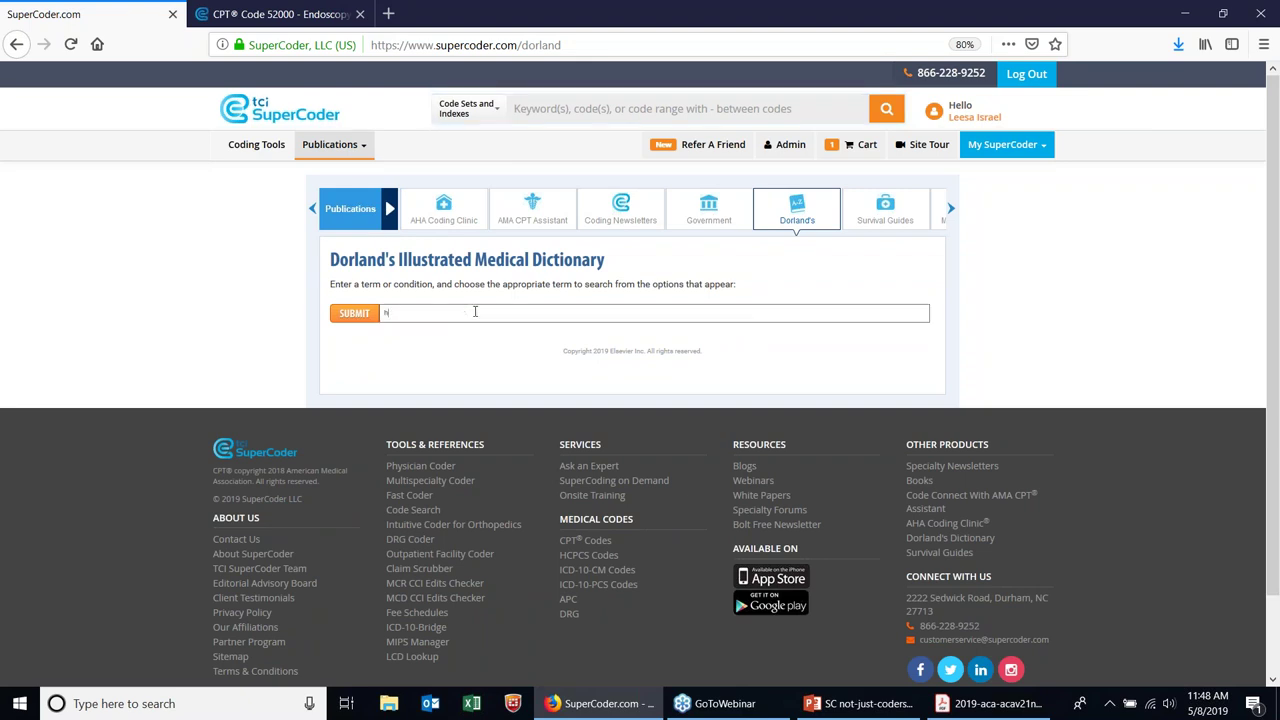
type("heart")
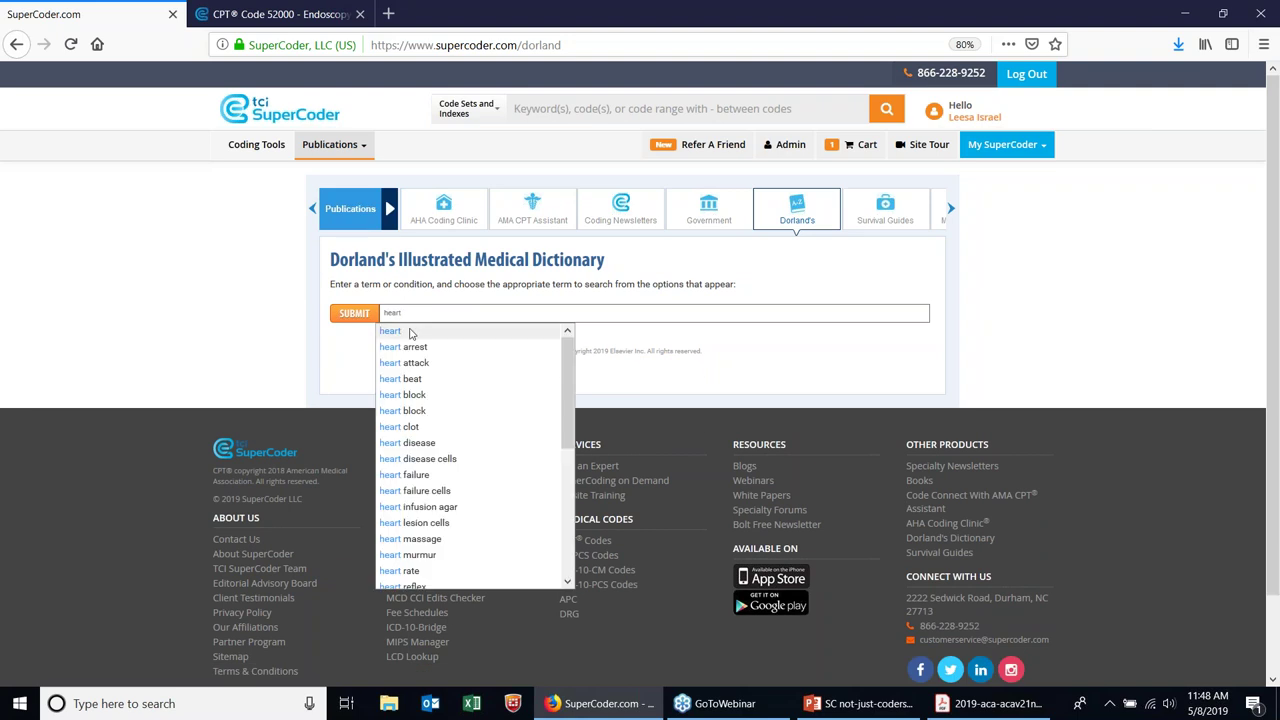
left_click(410, 333)
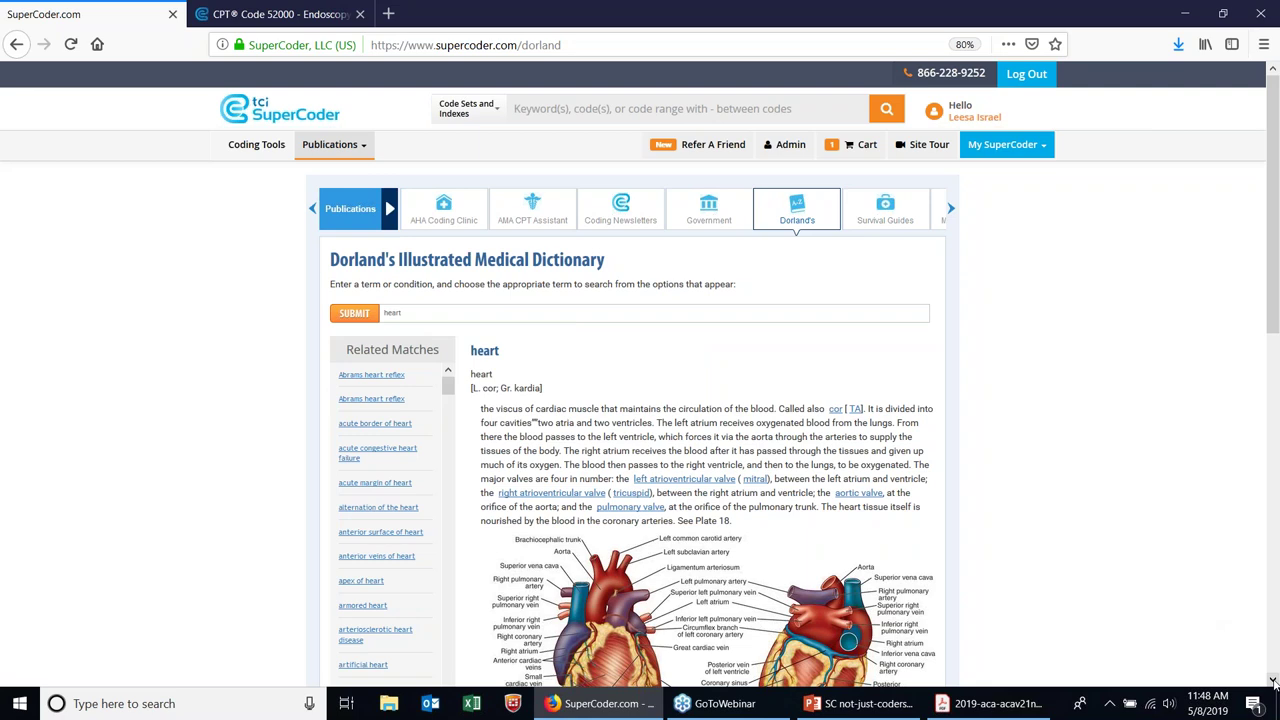
scroll(1273, 683, "down", 3)
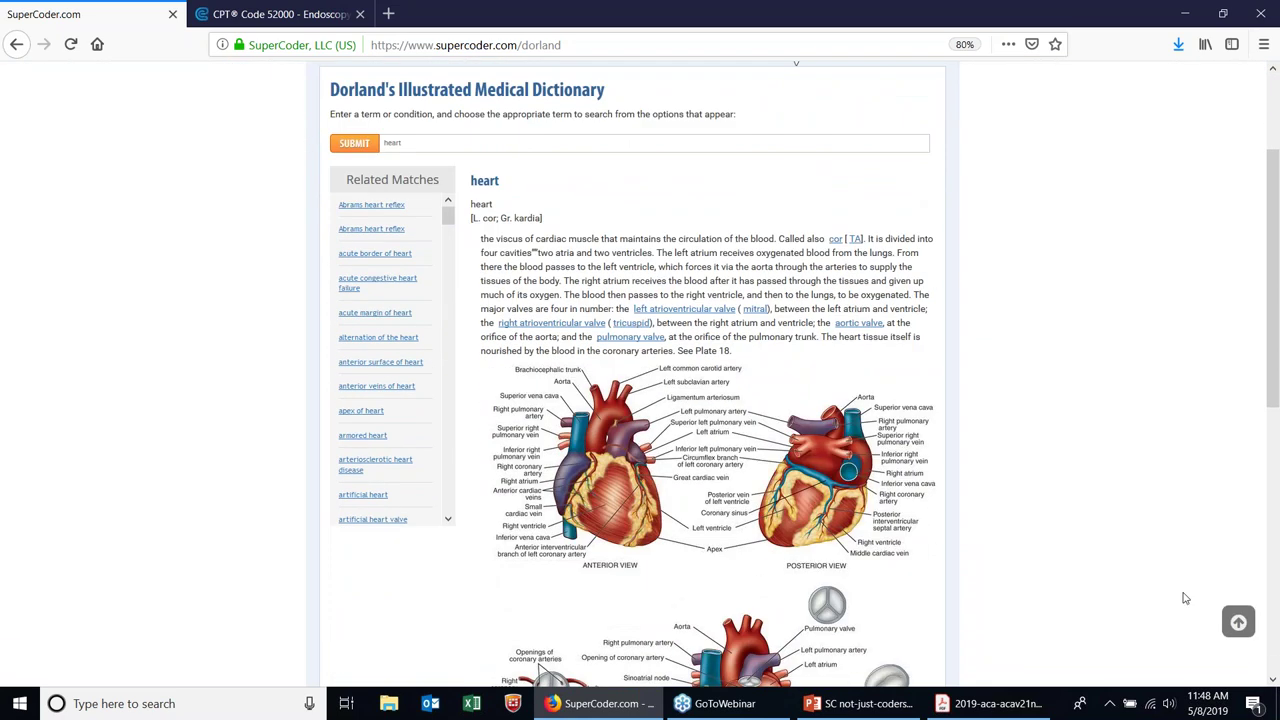